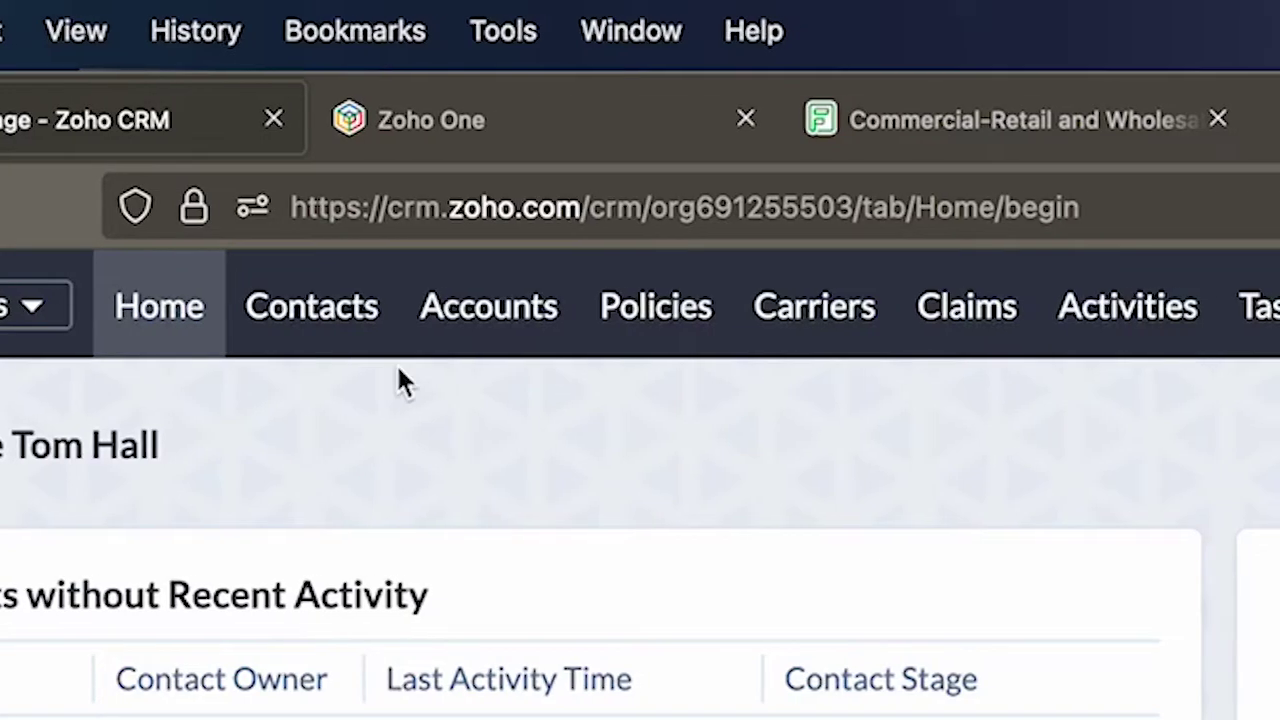
left_click(291, 414)
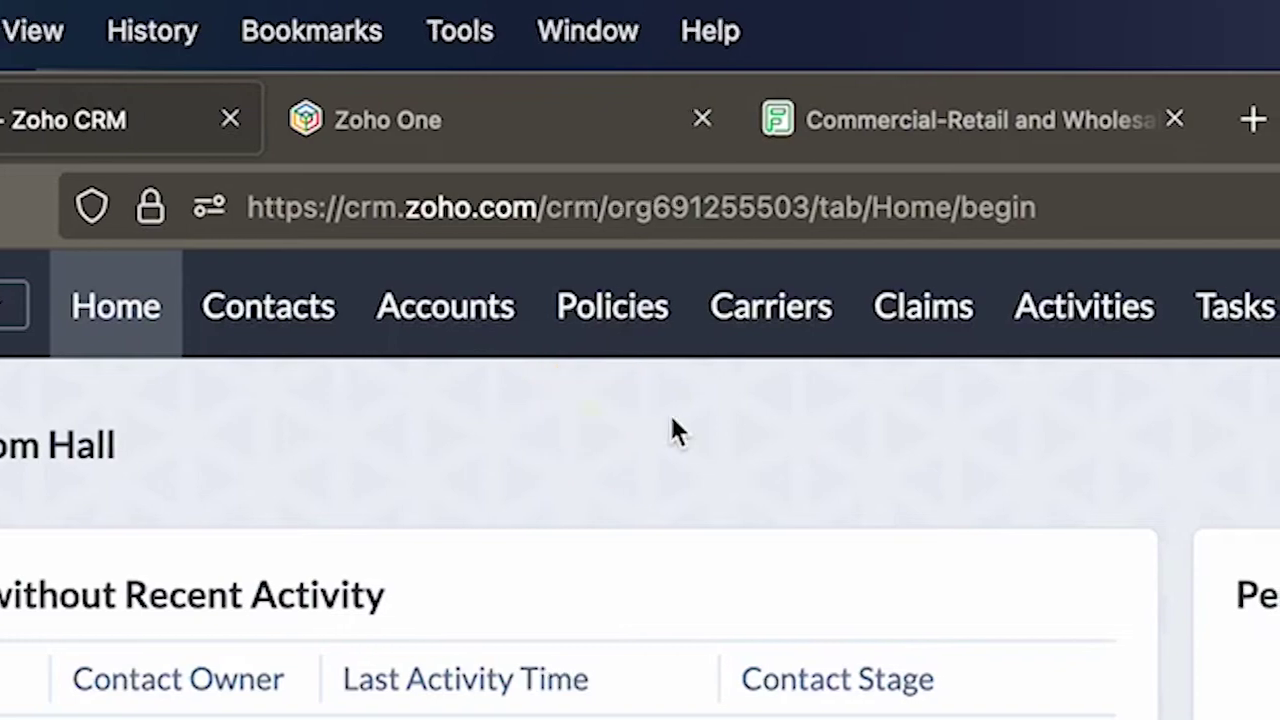
left_click(808, 432)
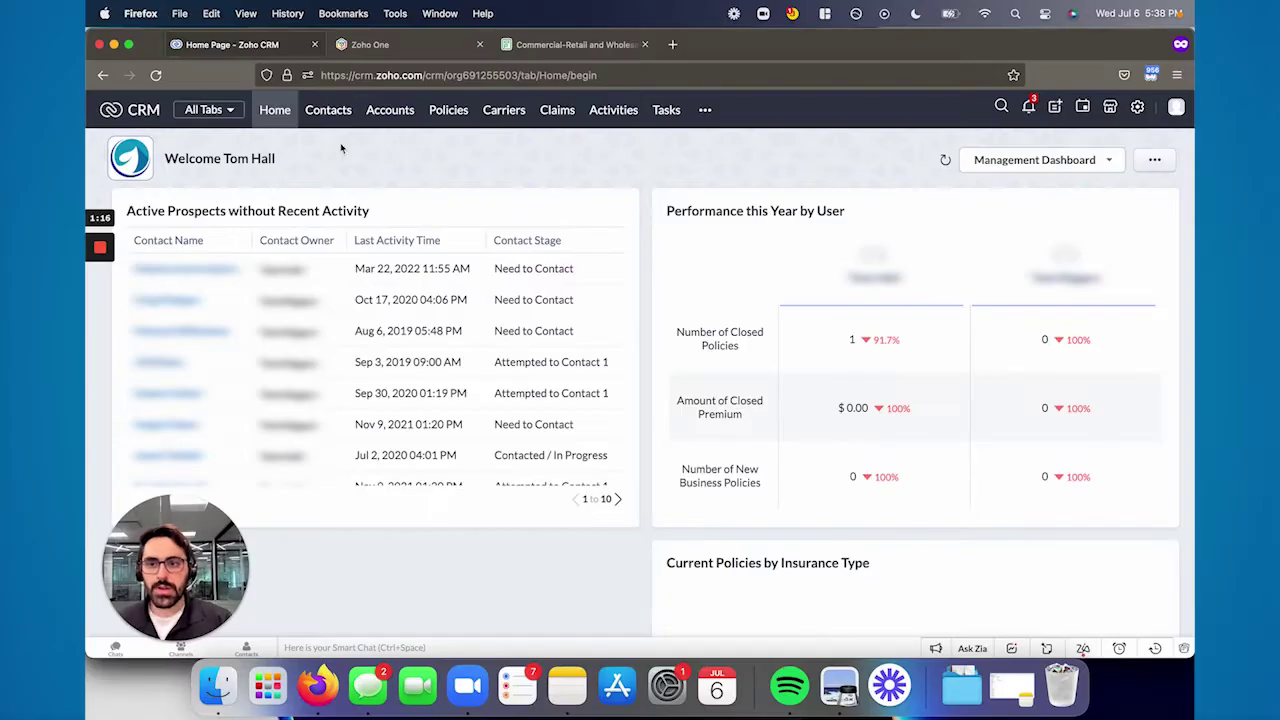
Open the first record in the Contacts module and review its overview, contact information and available Contact Type options
left_click(328, 112)
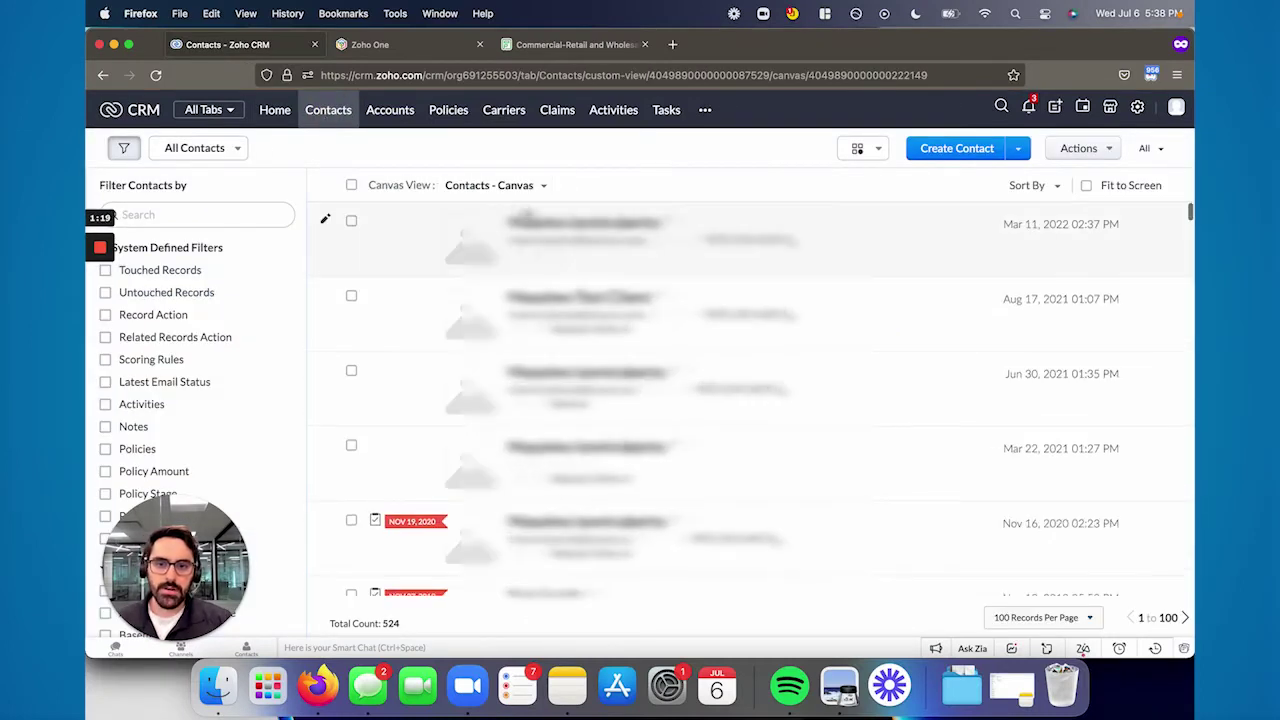
left_click(528, 214)
scroll(795, 421, "down", 1)
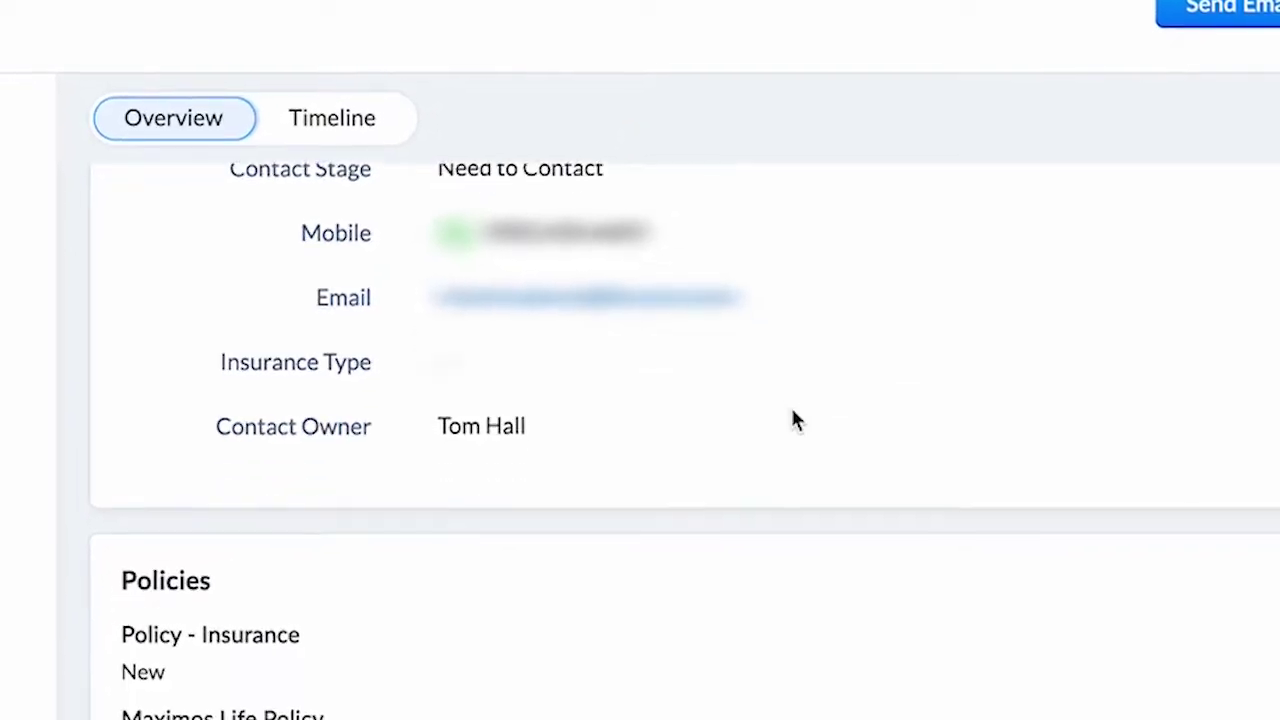
scroll(795, 421, "up", 1)
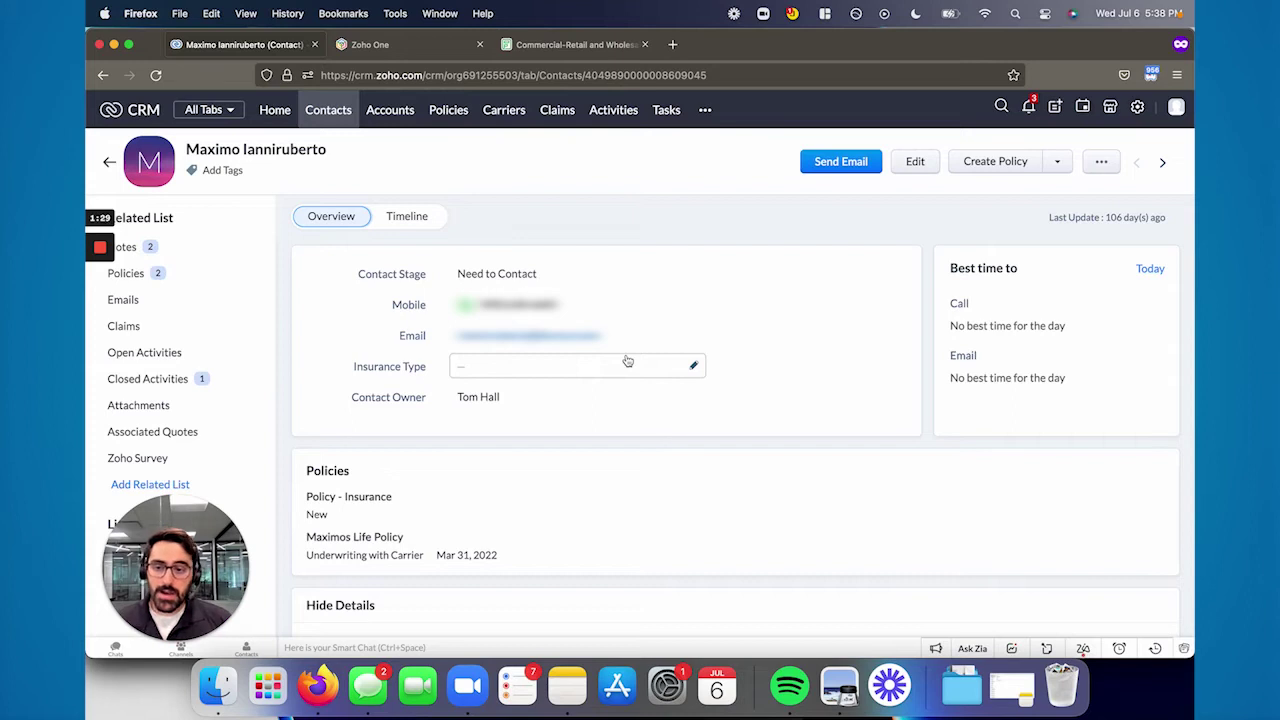
scroll(627, 360, "down", 5)
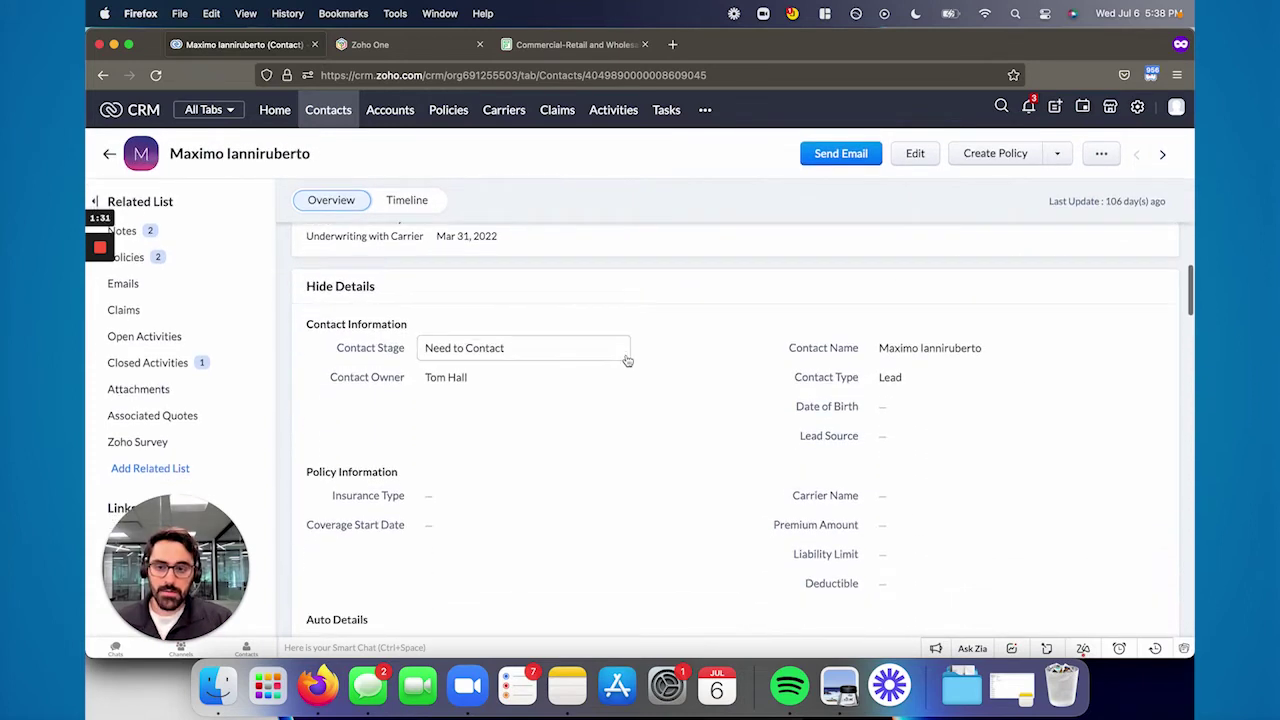
left_click(925, 379)
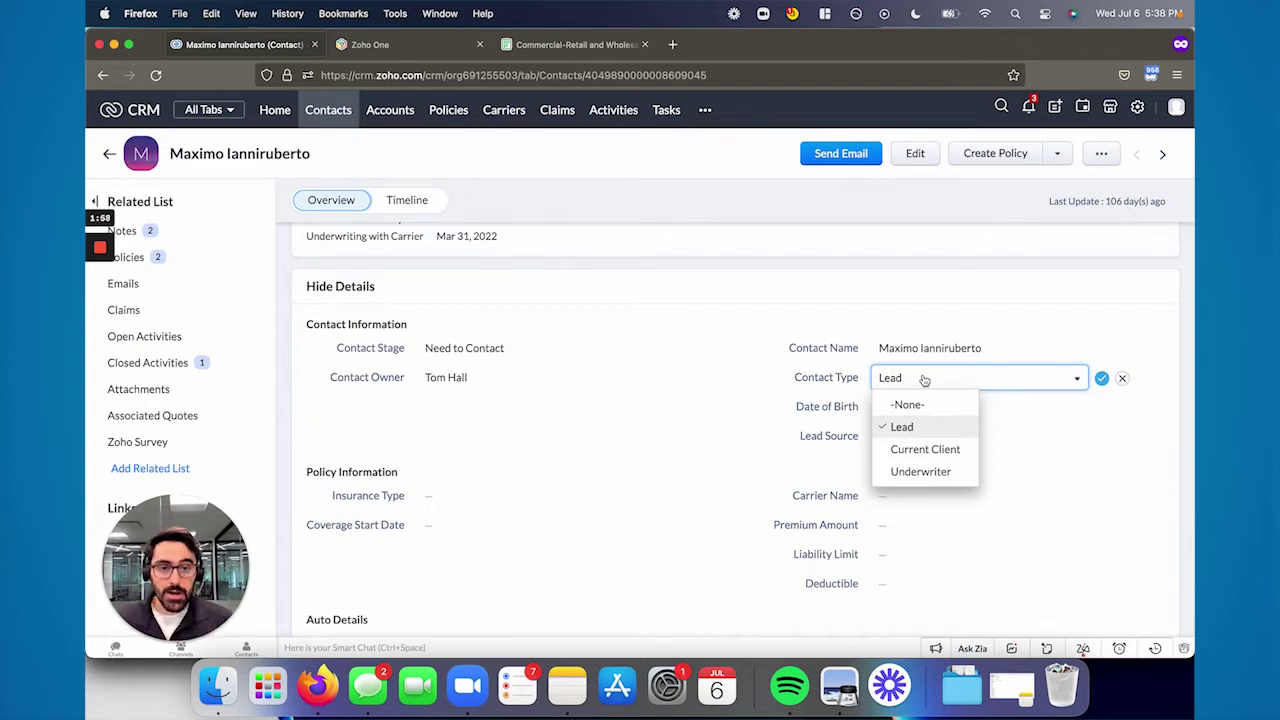
left_click(1122, 378)
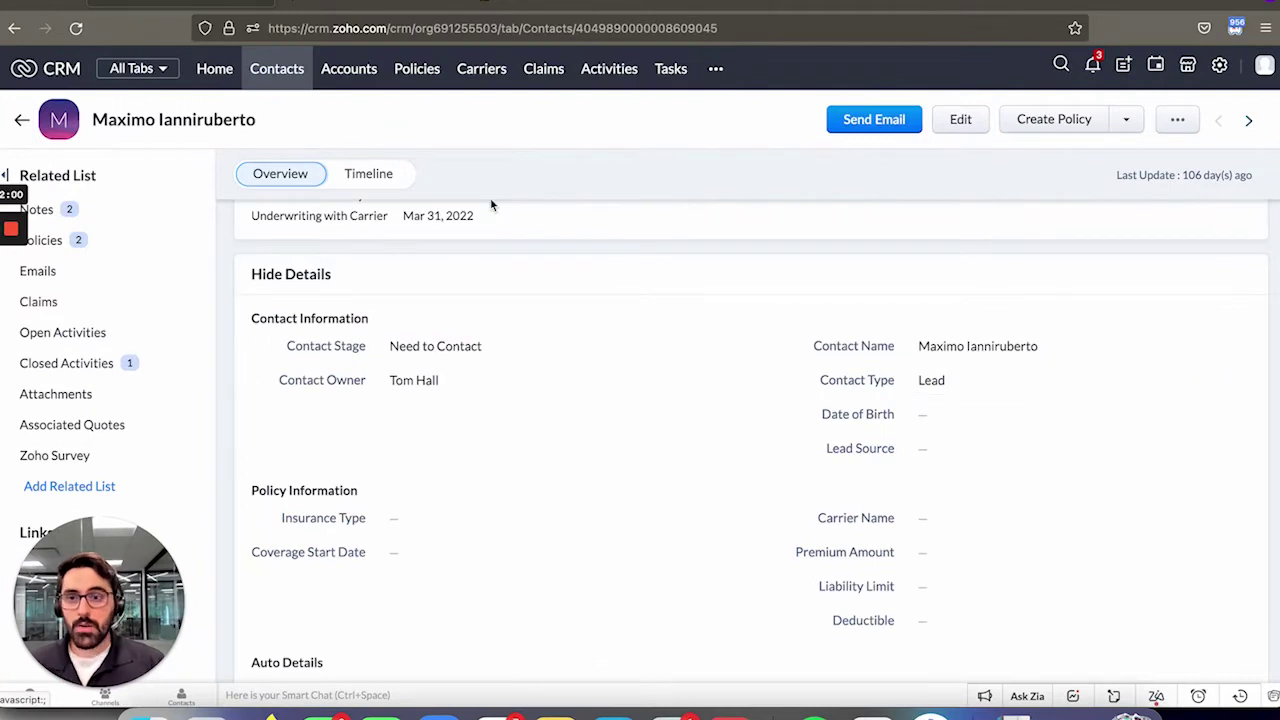
Show the Contacts module with the My Active Prospects view as a Kanban board
left_click(285, 72)
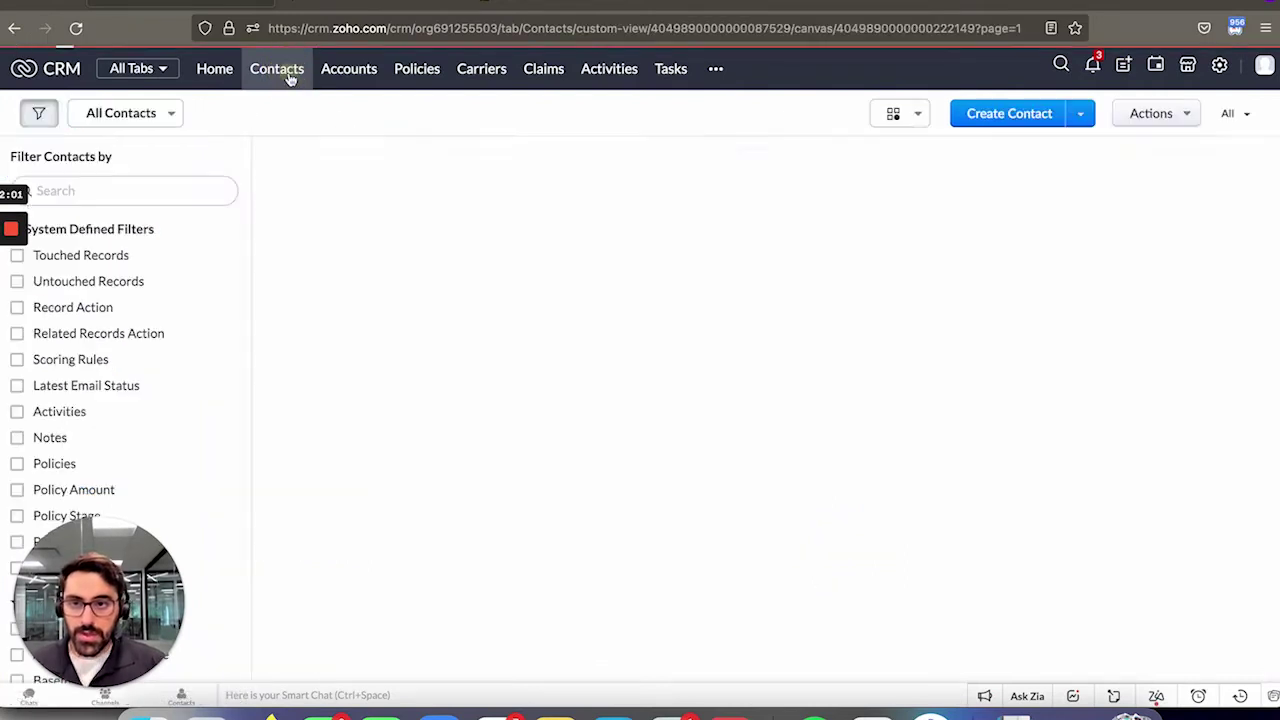
left_click(141, 116)
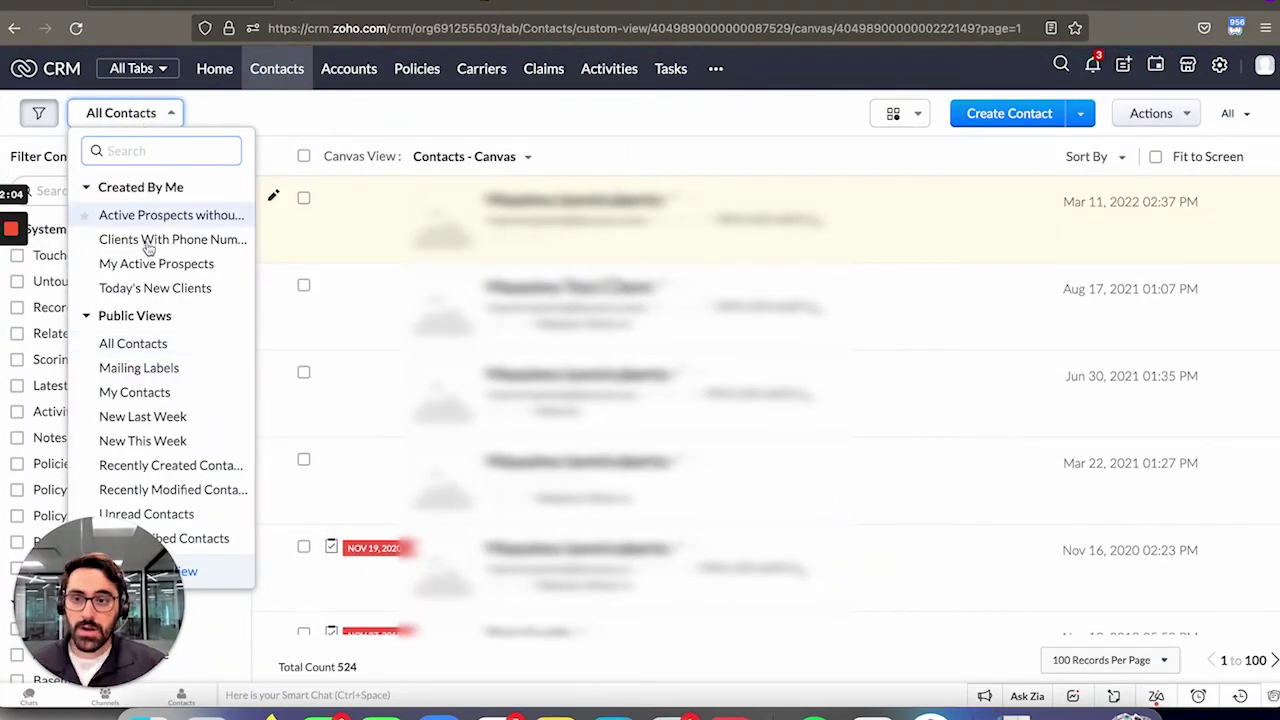
left_click(195, 263)
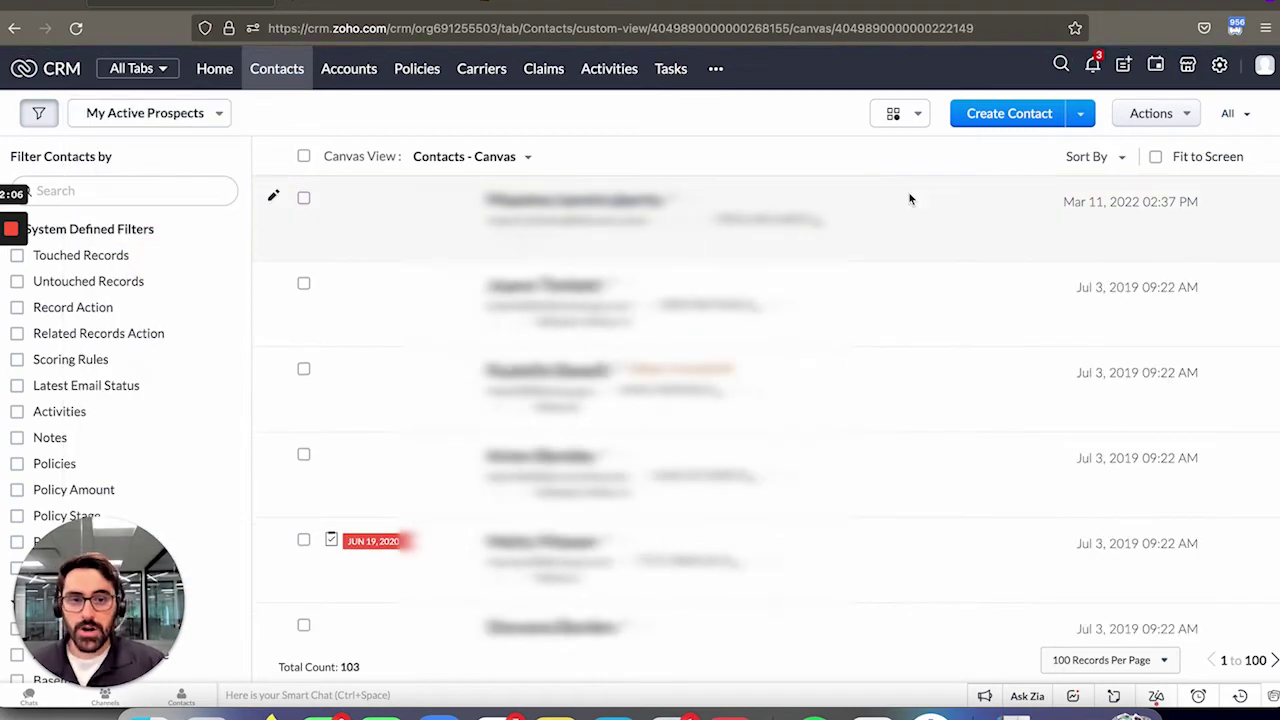
left_click(900, 113)
left_click(915, 178)
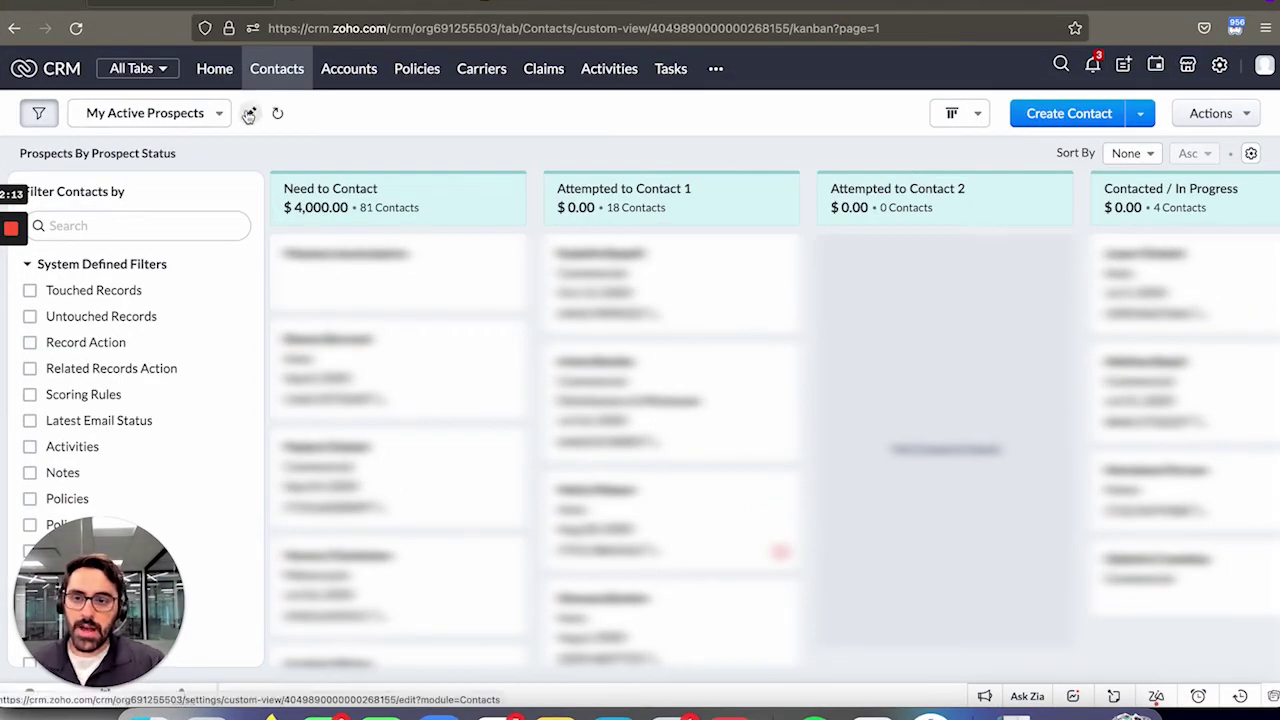
Examine the filter criteria and sharing settings of the My Active Prospects view and return to the board
left_click(250, 113)
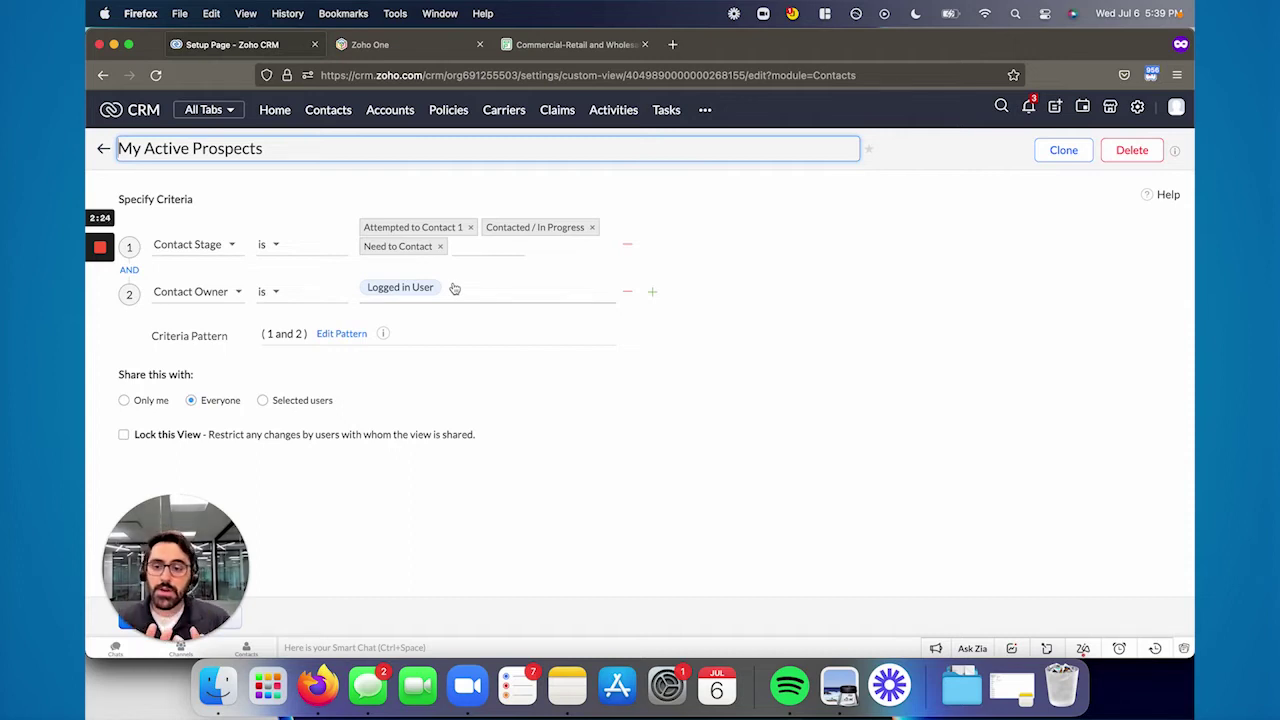
left_click(103, 150)
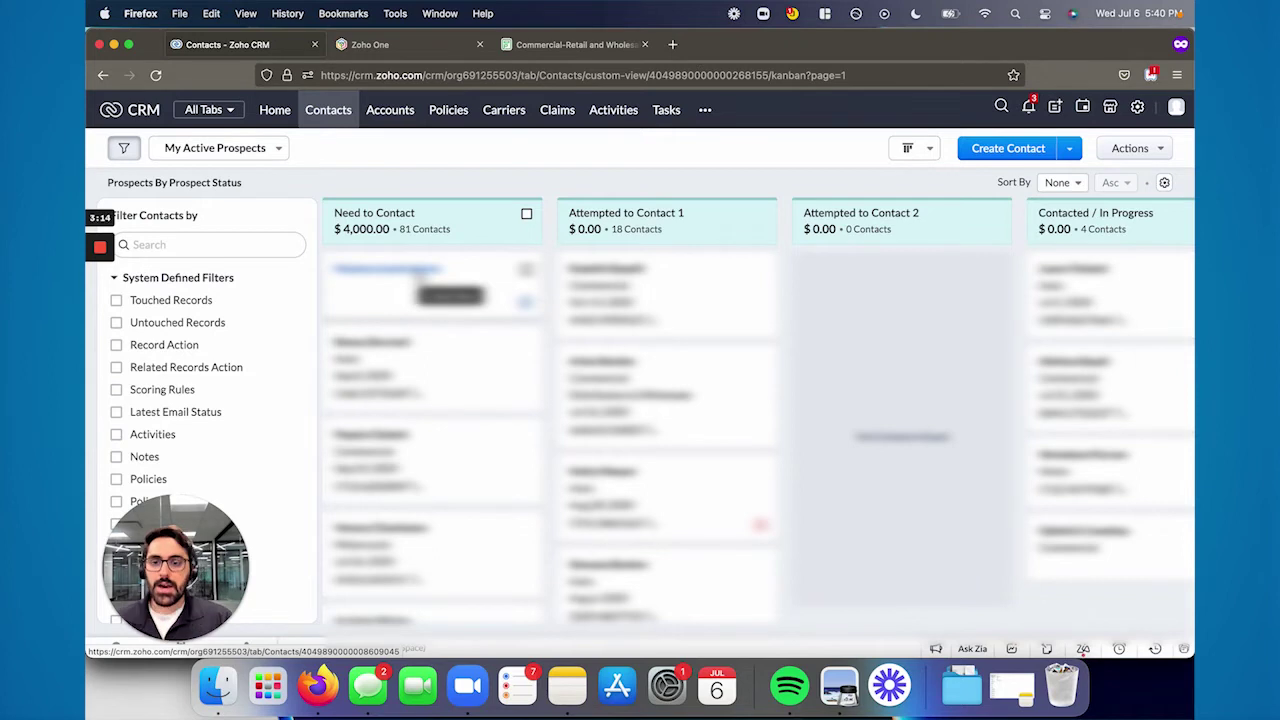
Open the first Need to Contact prospect, try Contacted / In Progress as its Contact Stage, and discard the edit
left_click(420, 276)
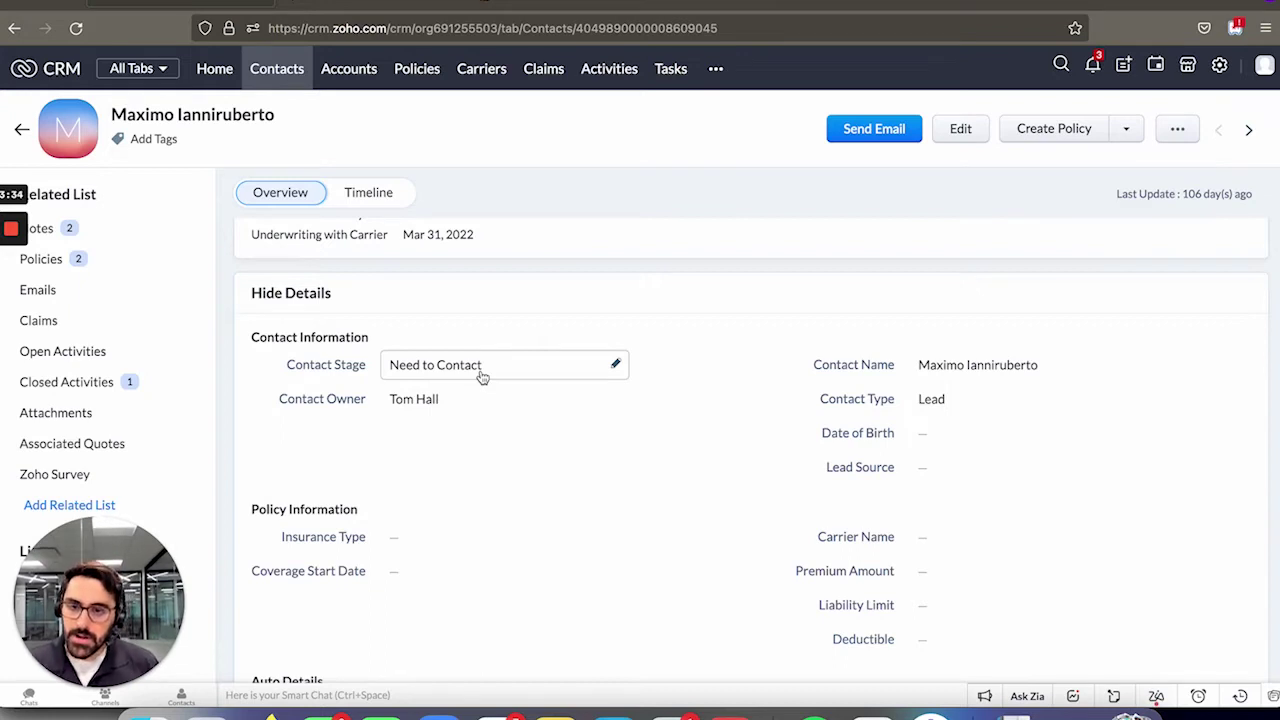
left_click(482, 375)
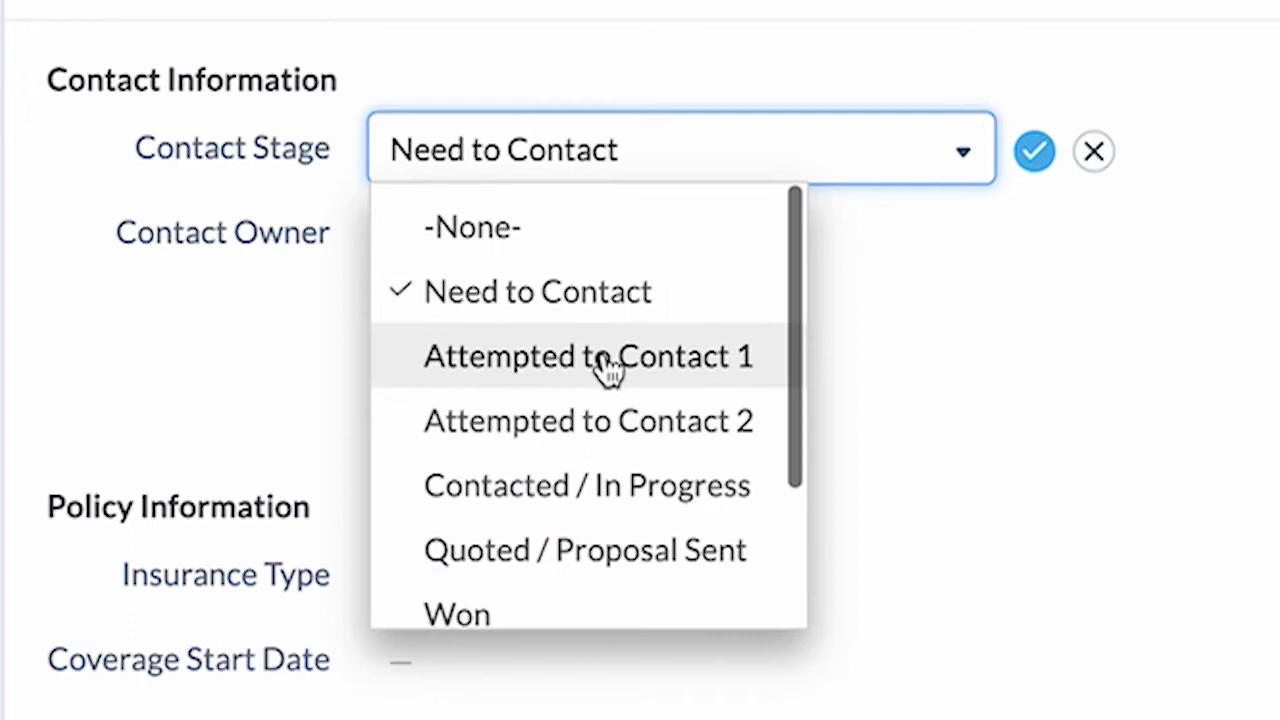
scroll(605, 362, "down", 2)
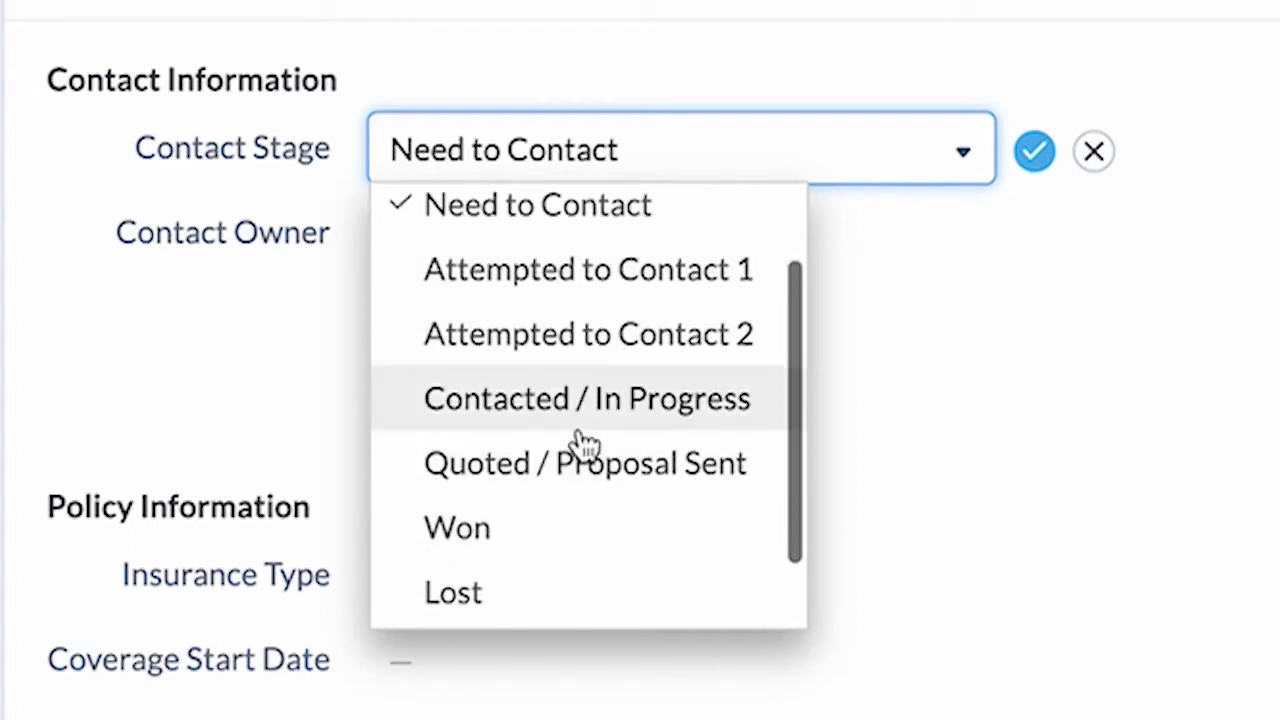
left_click(580, 405)
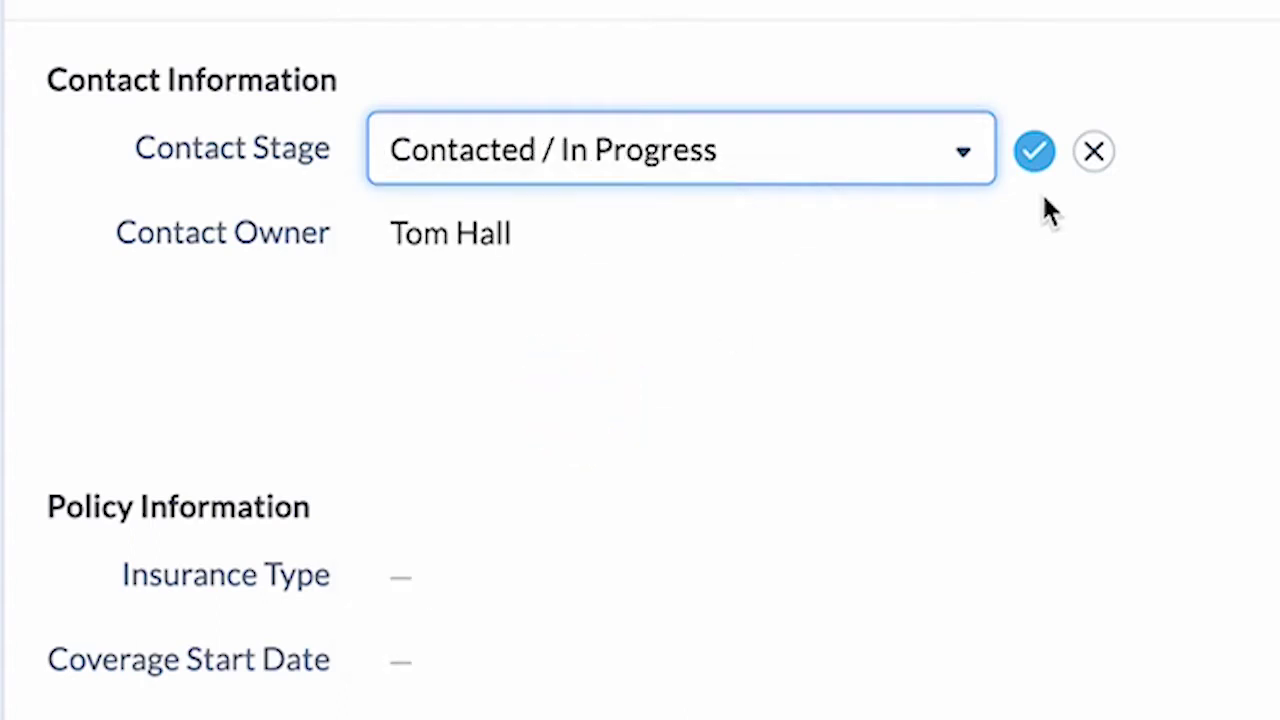
left_click(894, 149)
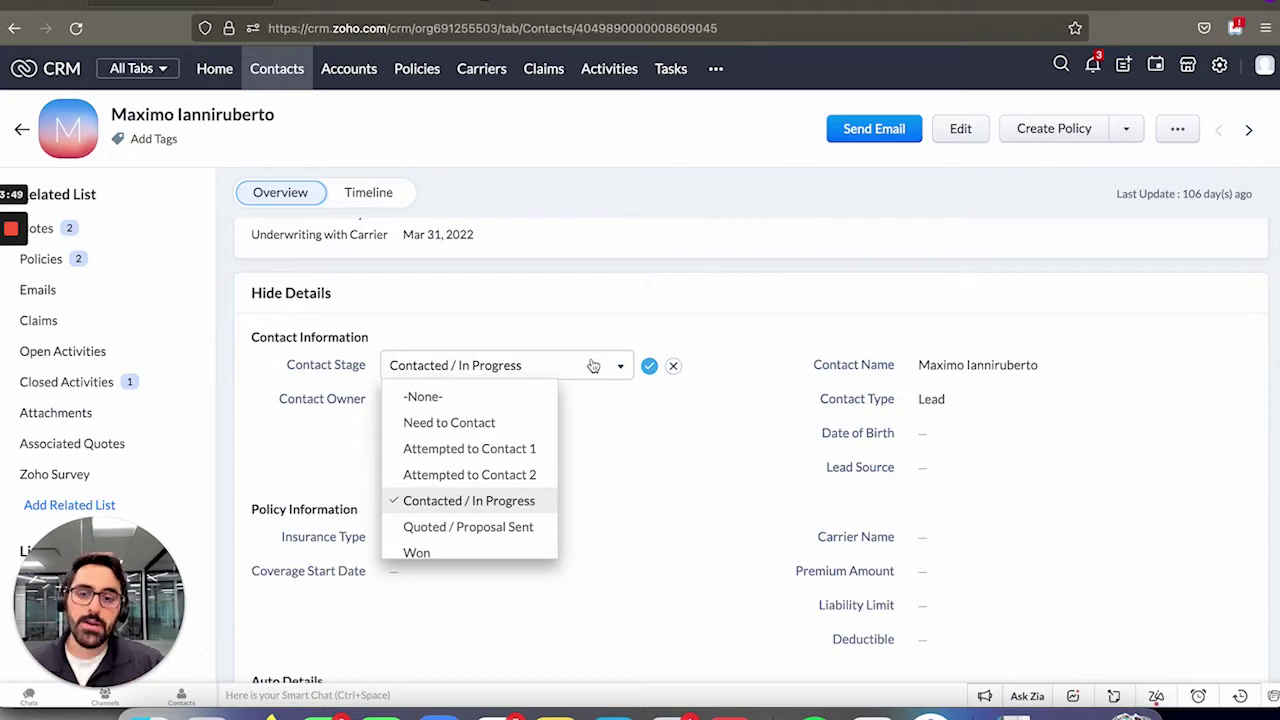
left_click(678, 367)
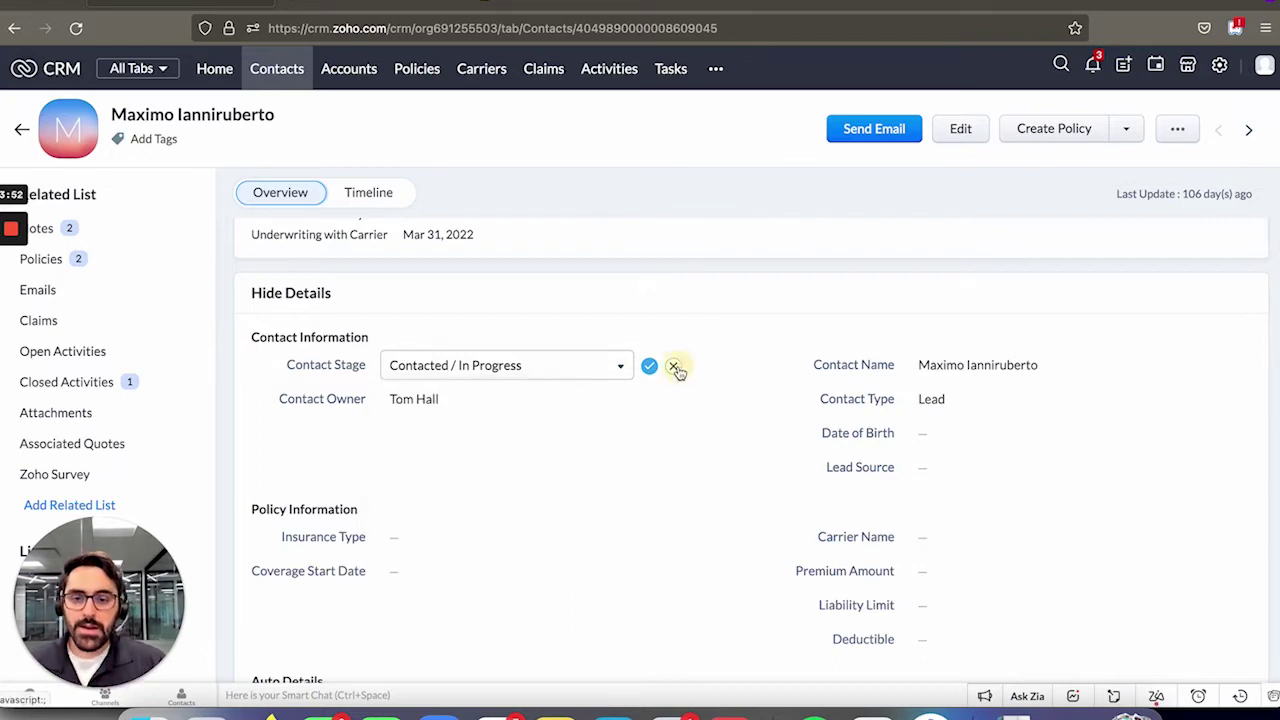
left_click(678, 367)
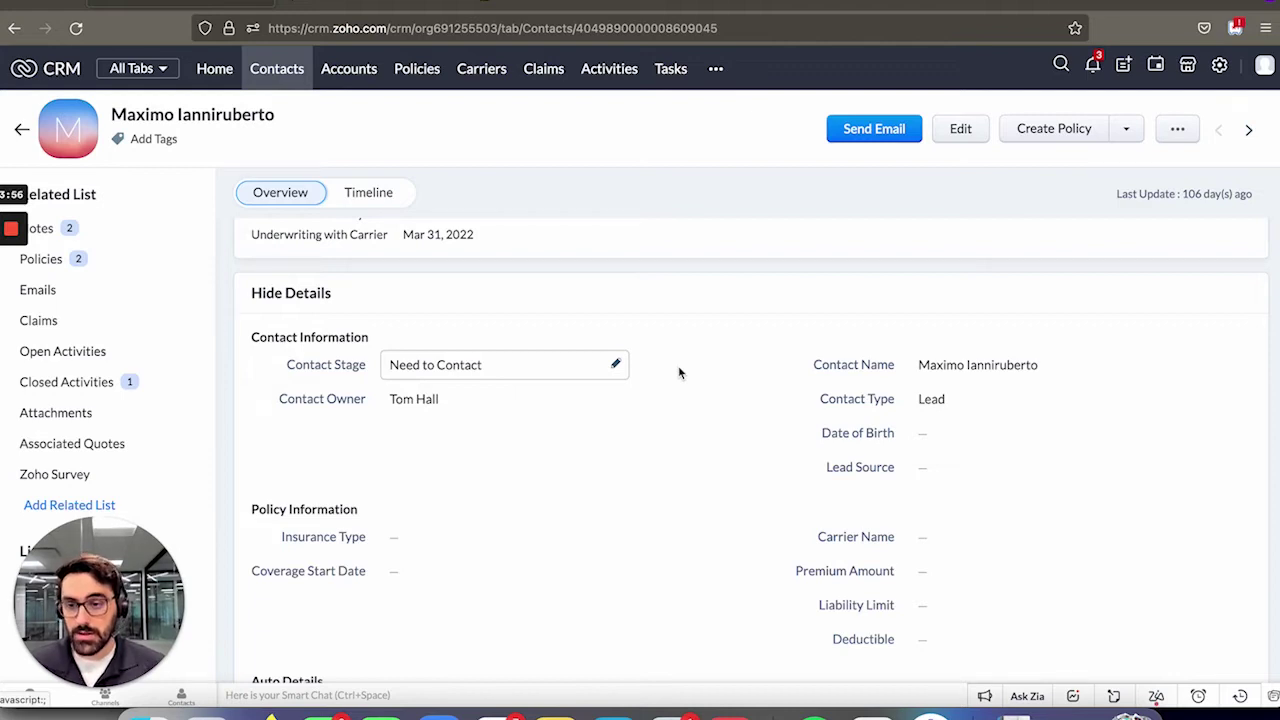
Return to the Kanban board and move the first Contacted / In Progress contact to the Quoted / Proposal Sent stage
left_click(280, 70)
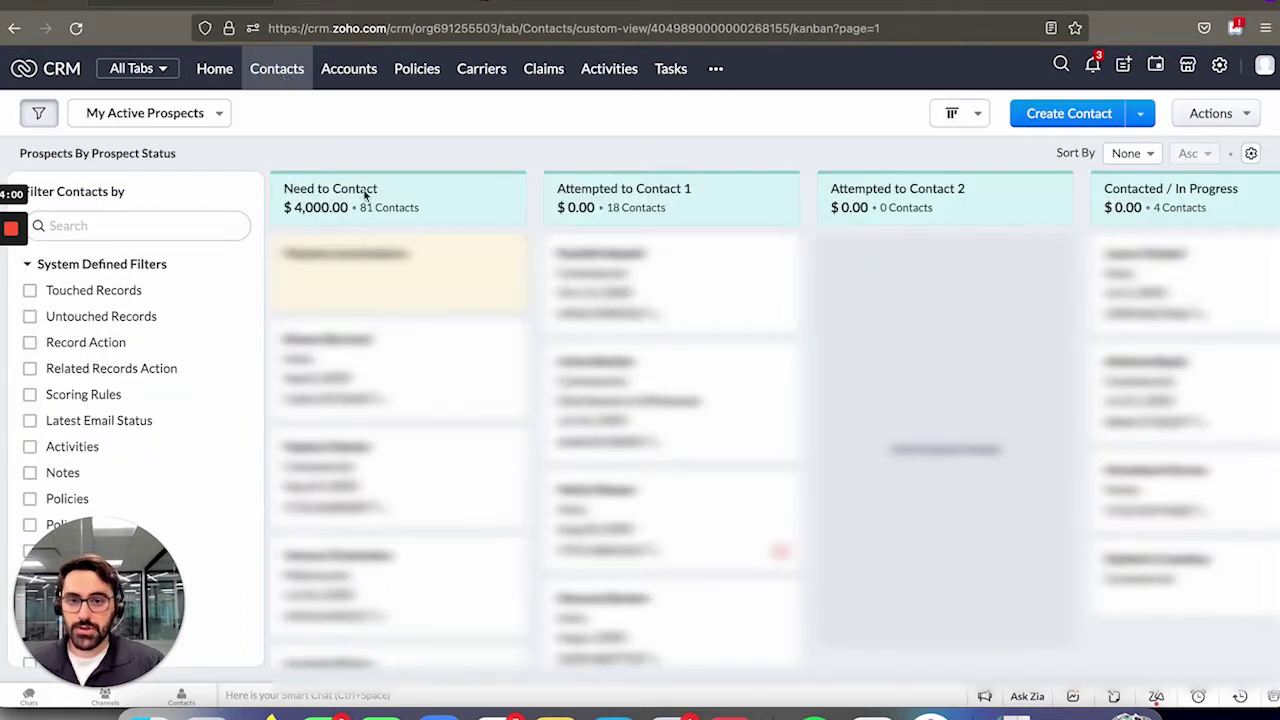
scroll(478, 311, "right", 10)
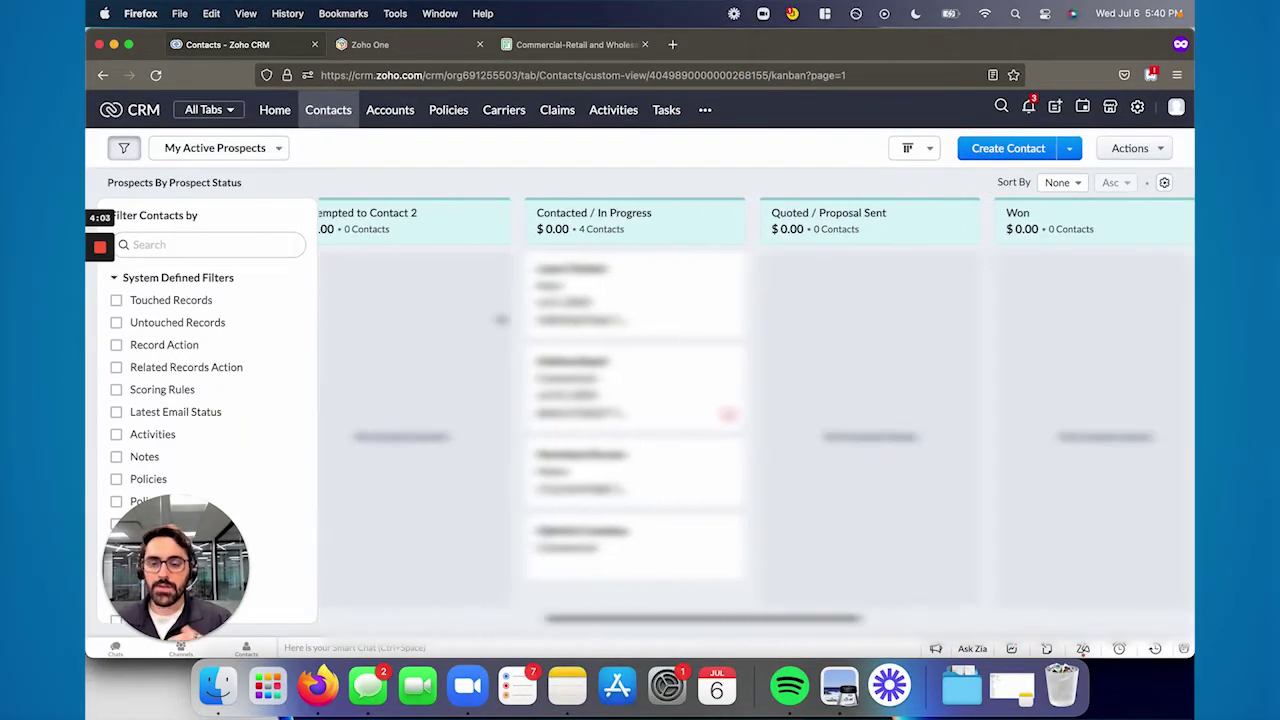
scroll(500, 319, "right", 4)
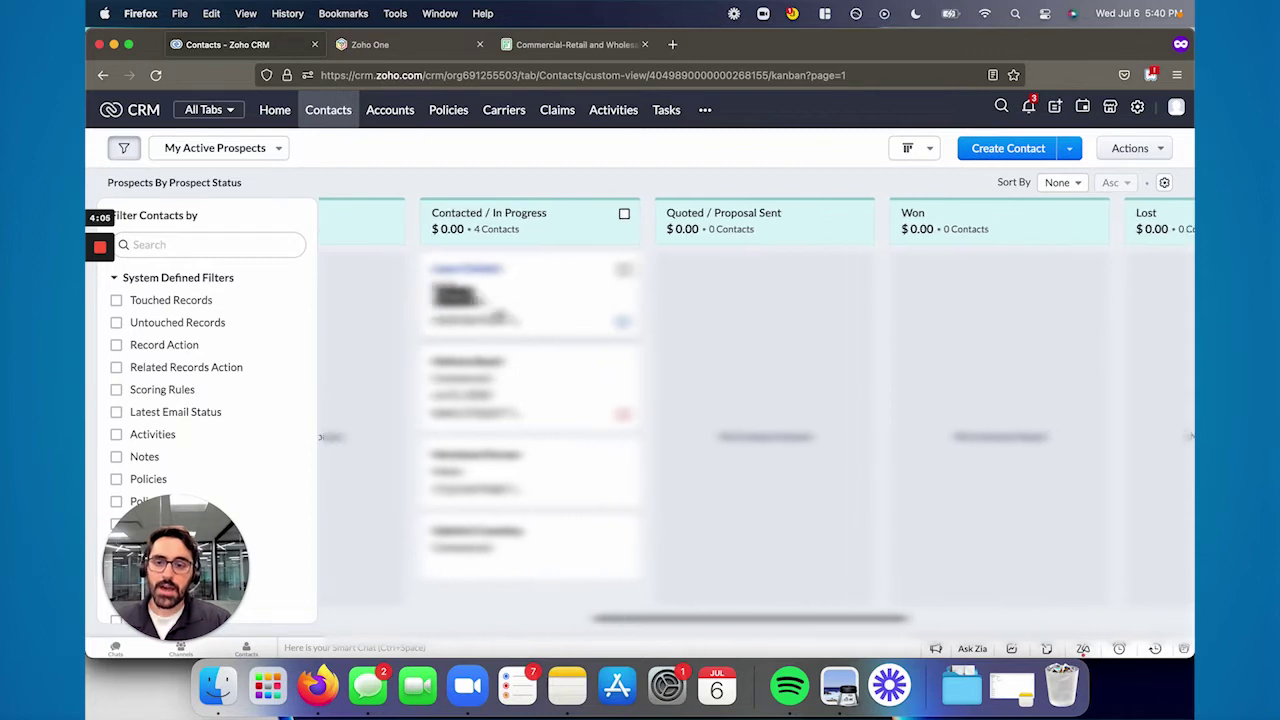
scroll(877, 307, "left", 5)
scroll(877, 307, "right", 2)
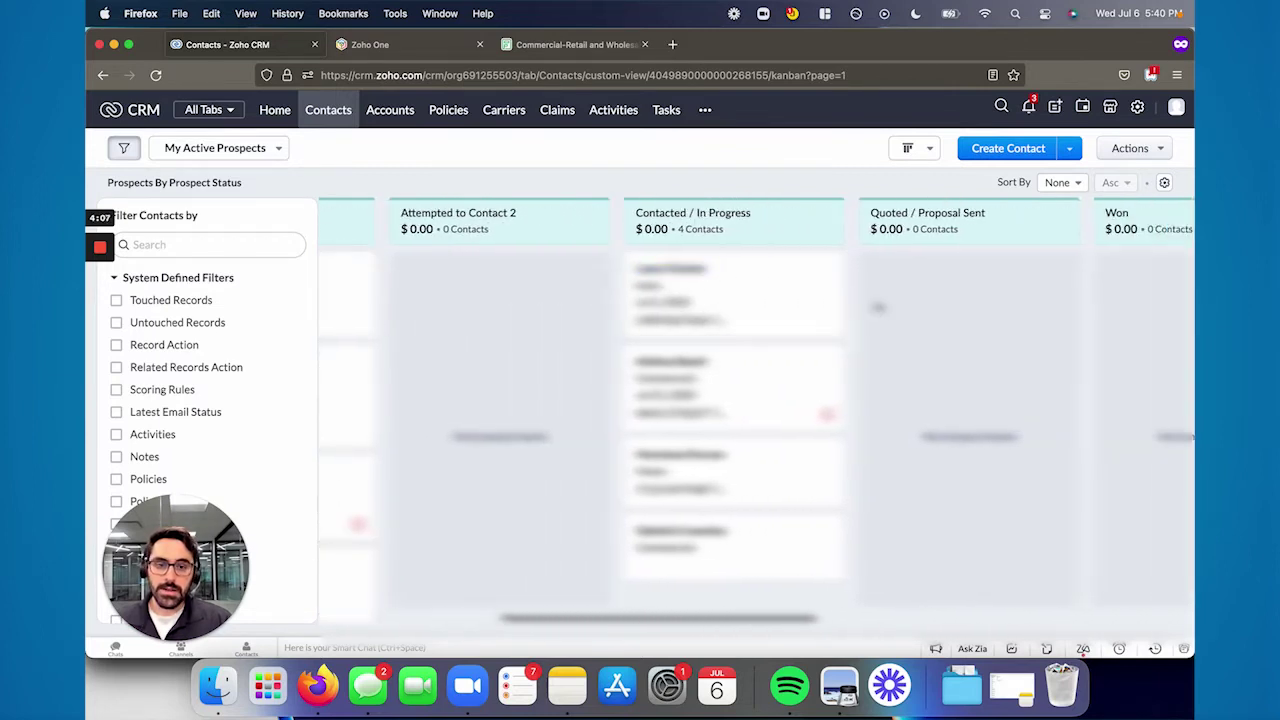
scroll(877, 307, "right", 1)
left_click_drag(660, 288, 875, 287)
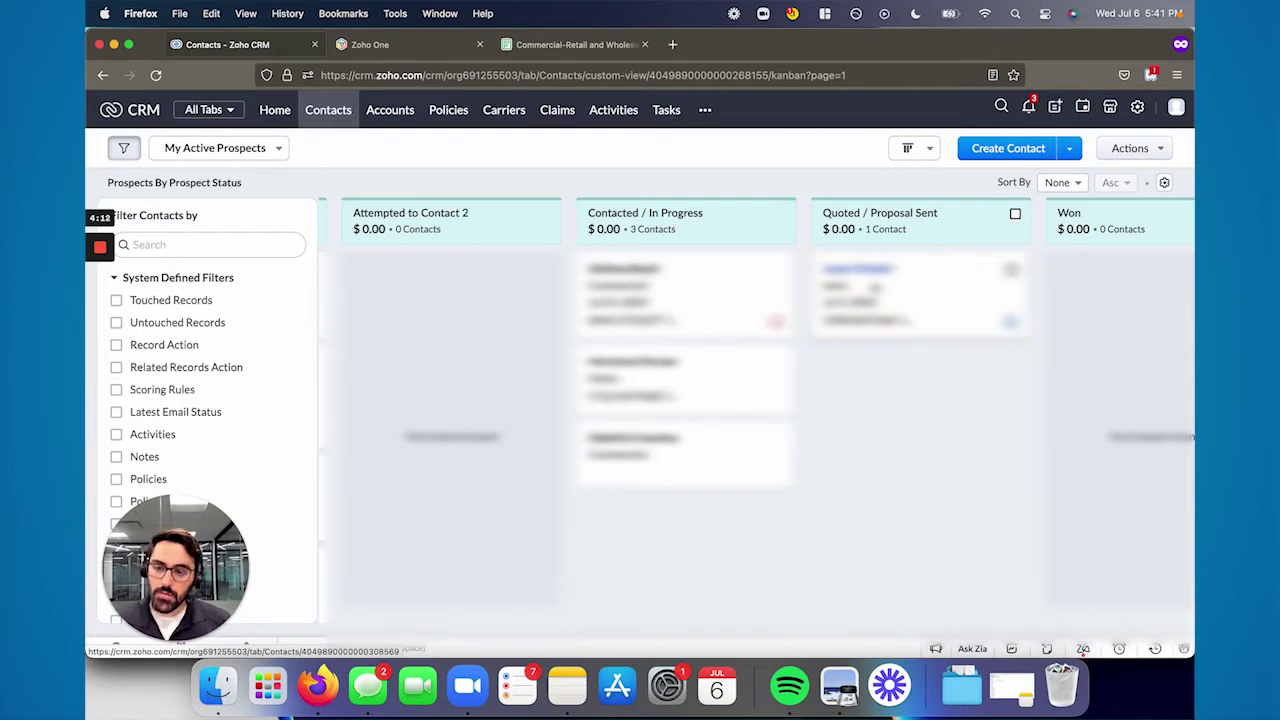
Open the first Need to Contact prospect's record and check the Insurance Type options under Policy Information
scroll(875, 288, "left", 10)
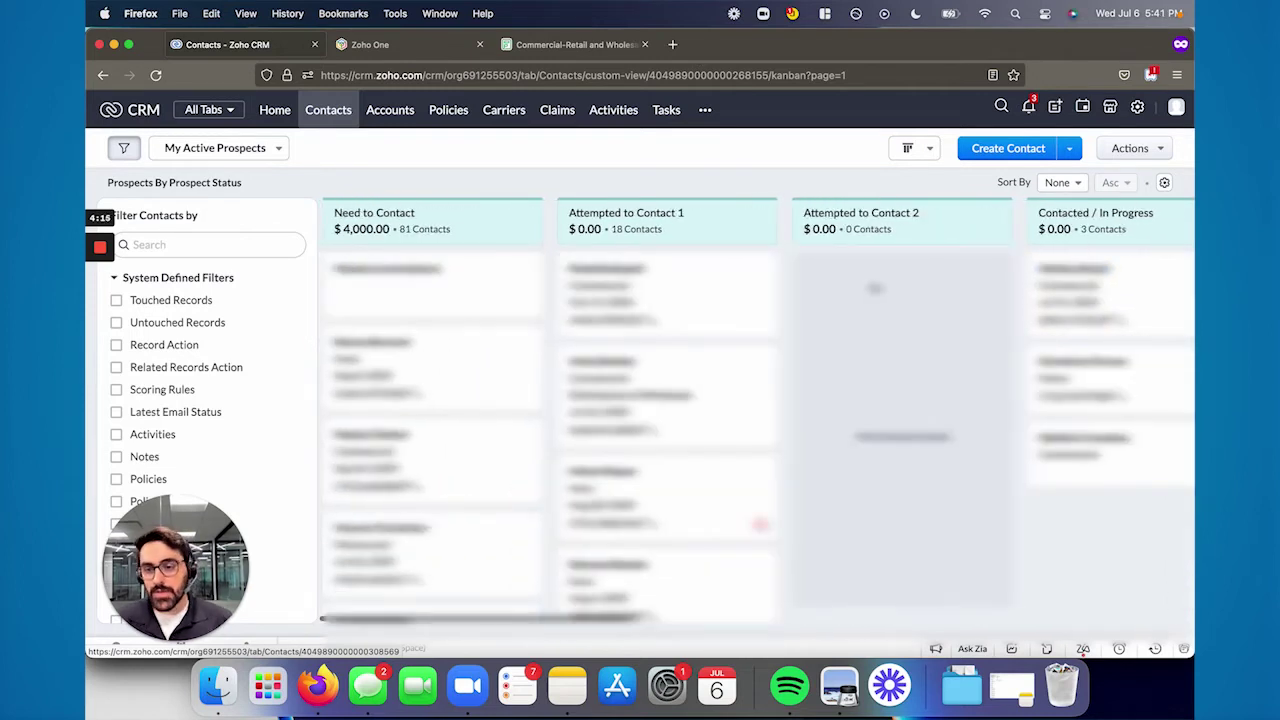
left_click(416, 276)
scroll(531, 503, "down", 2)
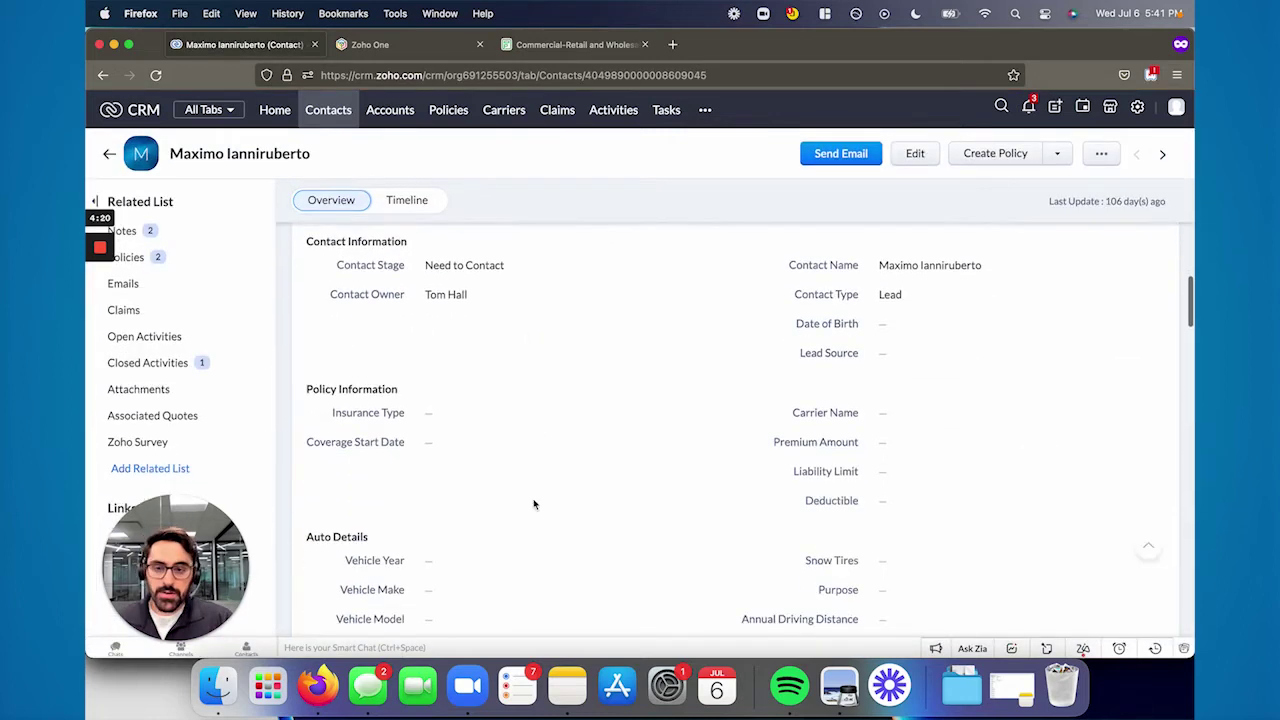
left_click(457, 416)
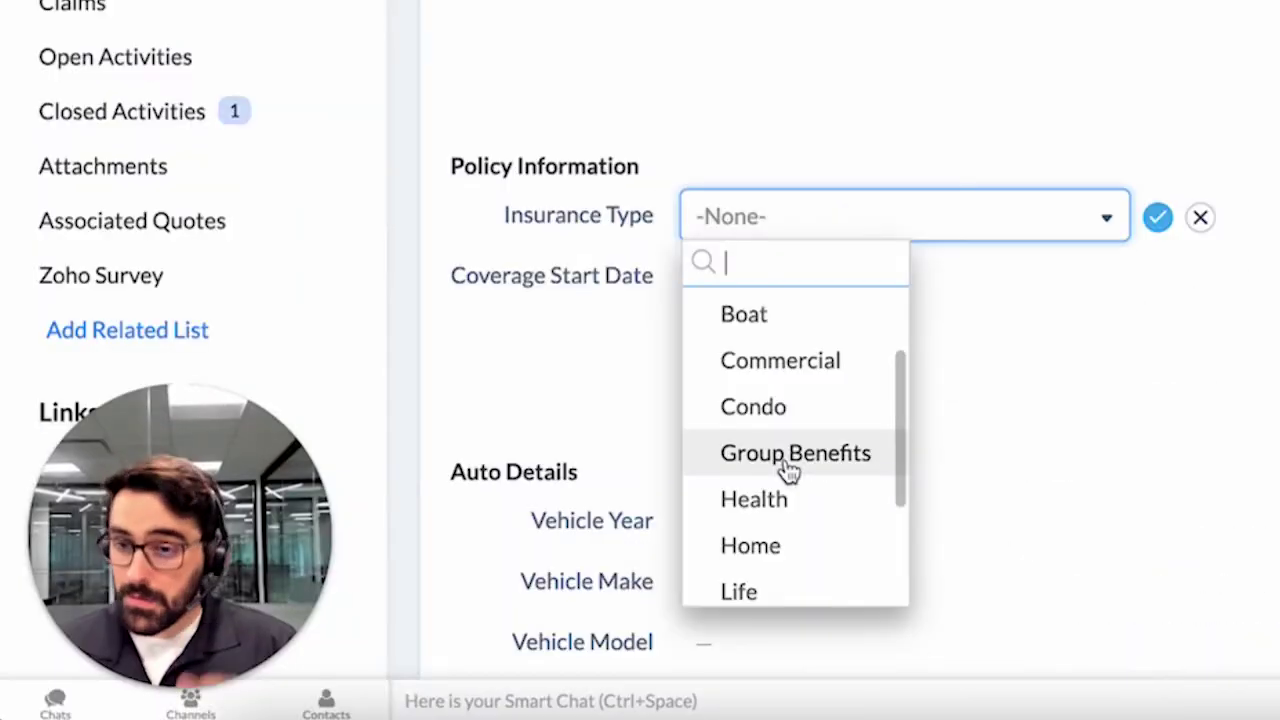
left_click(1200, 220)
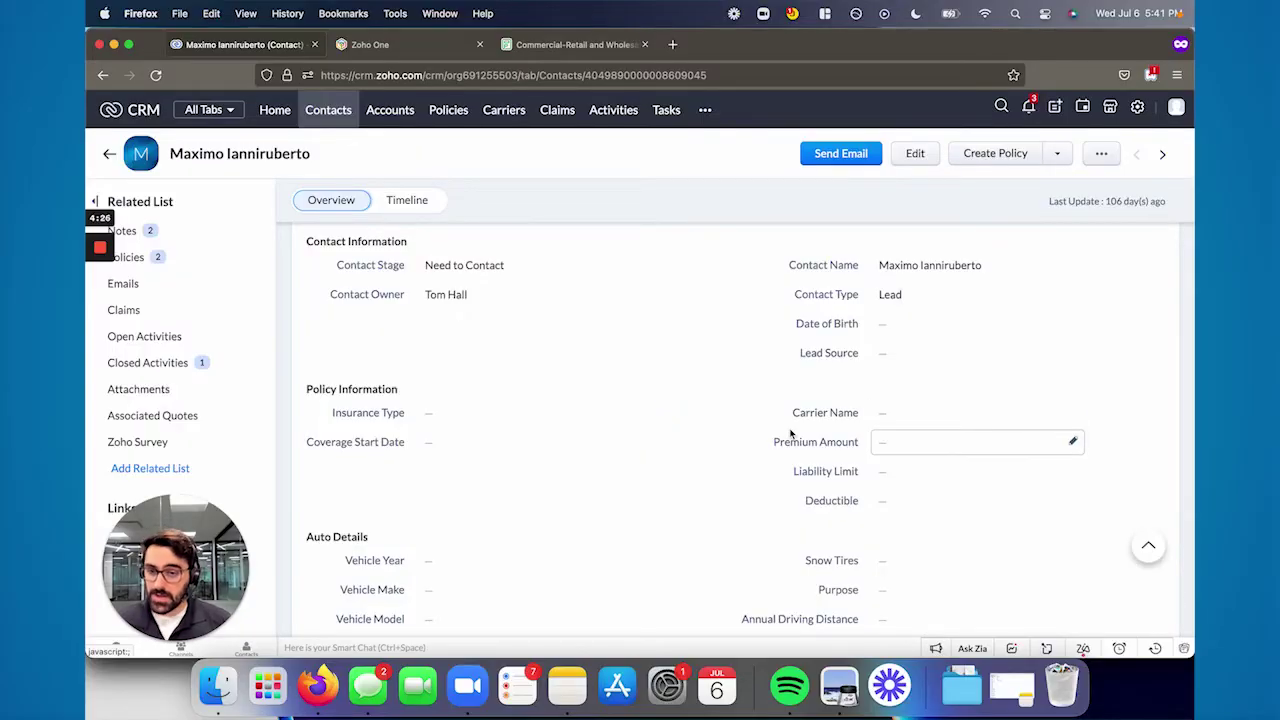
Examine the contact's auto, home, communication, client, BMS and address fields, and return to the record's overview
scroll(790, 434, "down", 4)
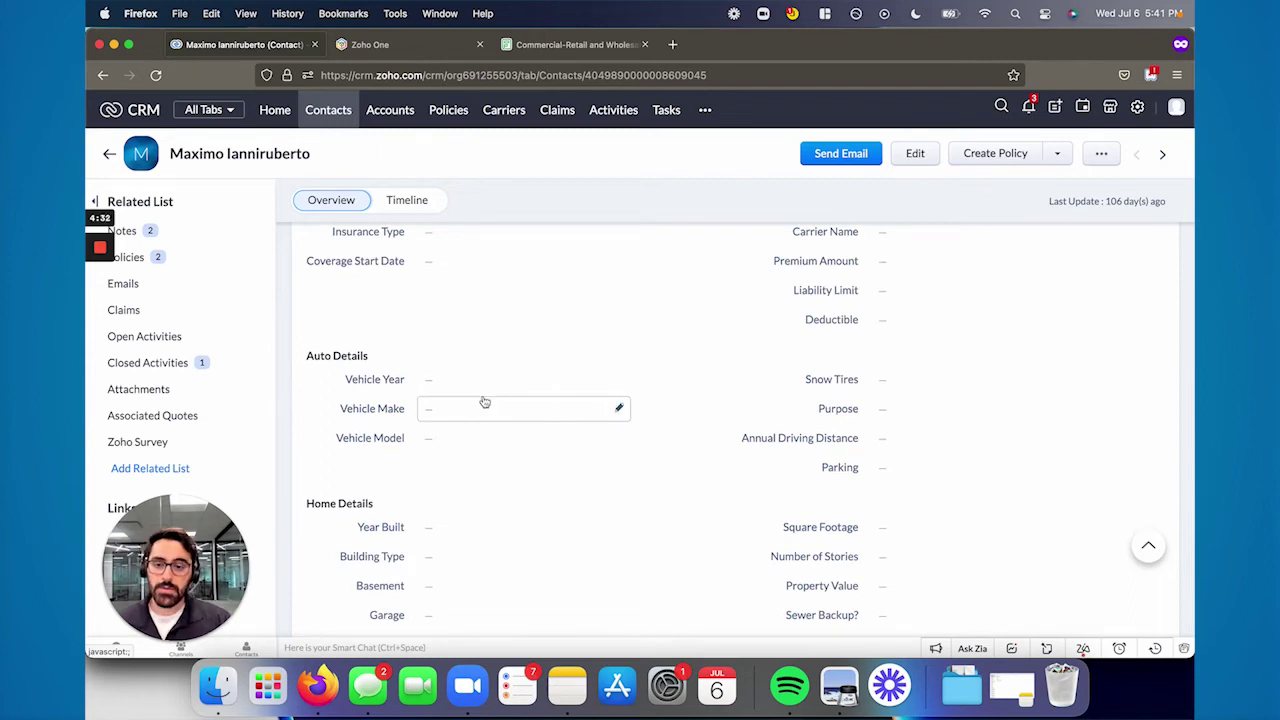
scroll(484, 402, "down", 2)
scroll(487, 425, "down", 6)
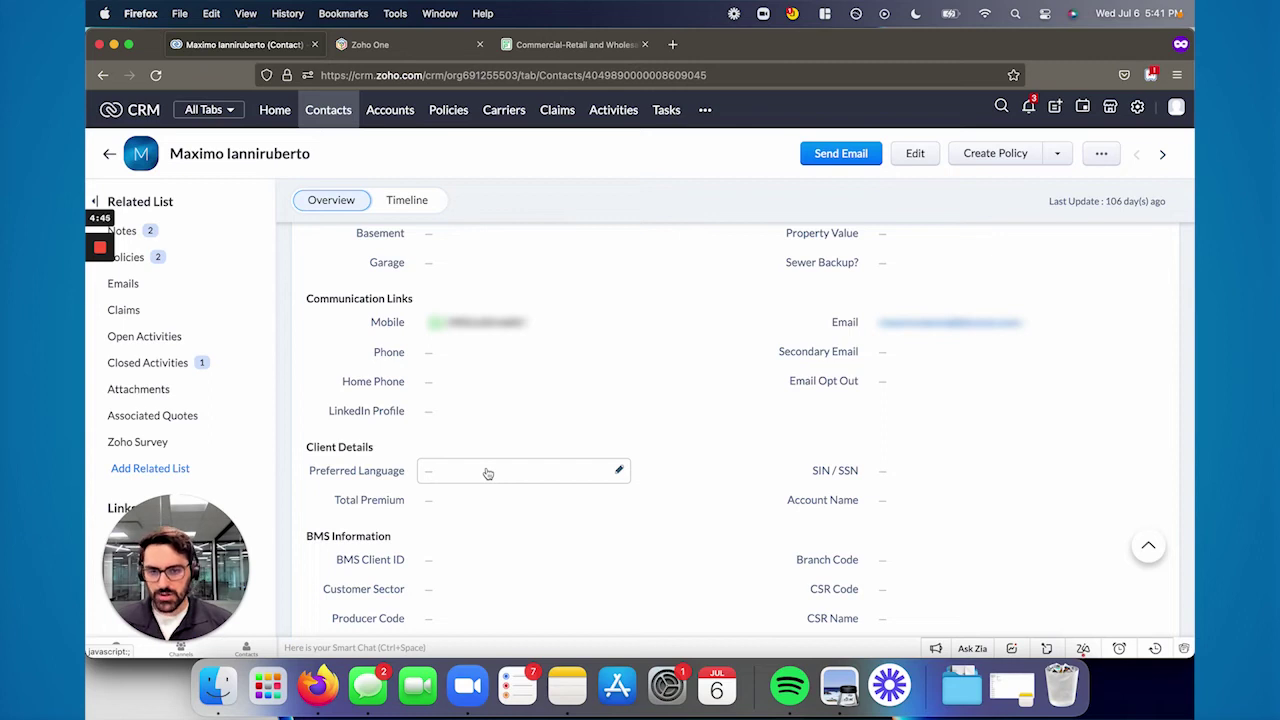
scroll(488, 473, "down", 2)
scroll(471, 517, "down", 2)
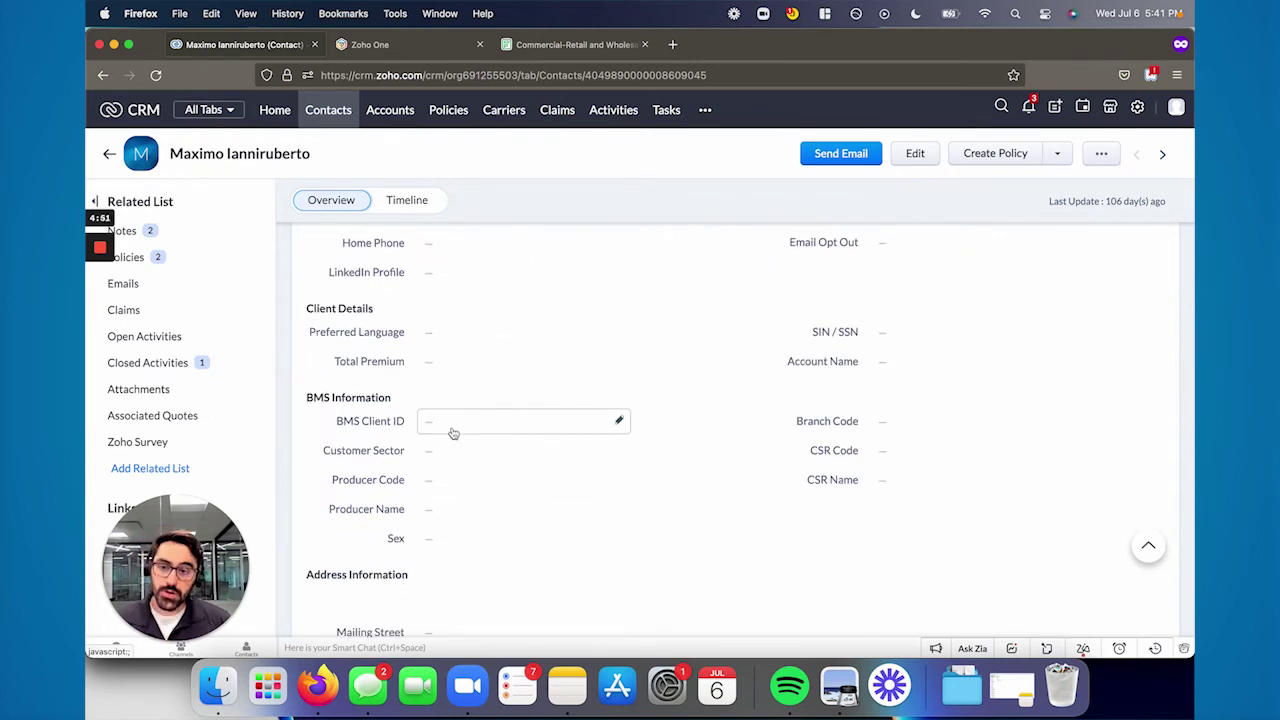
scroll(453, 433, "down", 5)
scroll(453, 433, "up", 5)
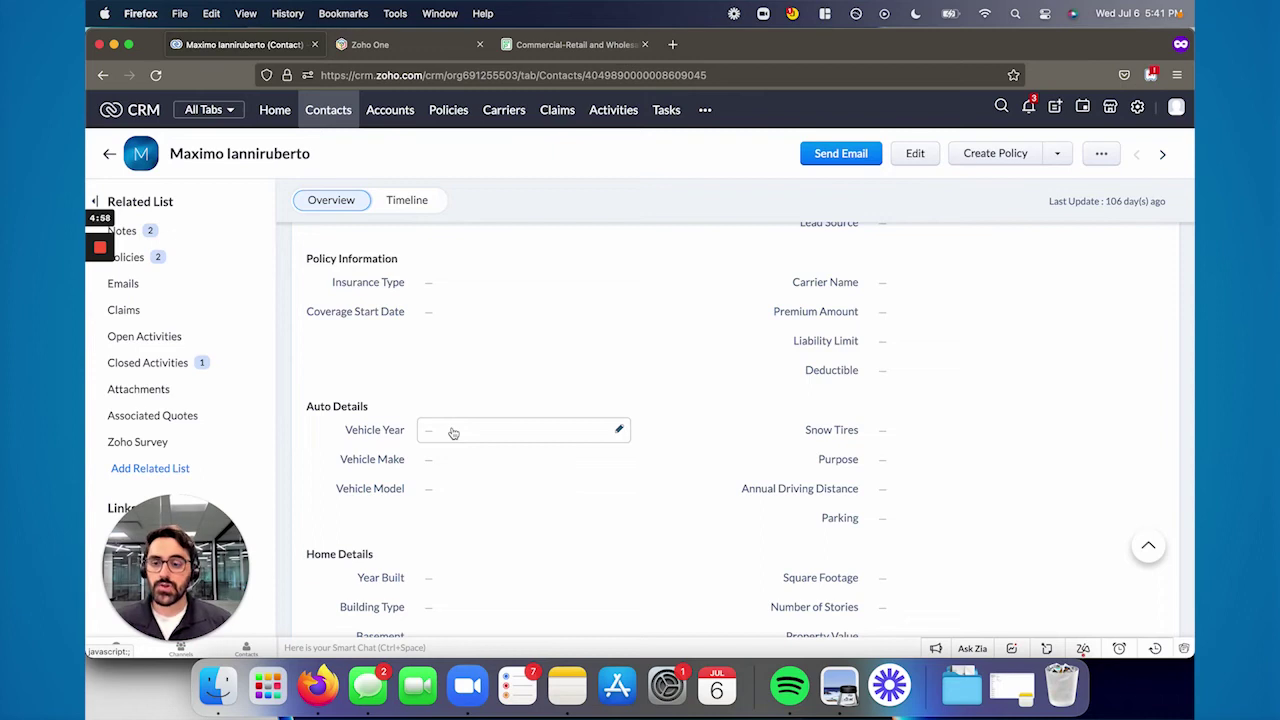
scroll(453, 433, "up", 10)
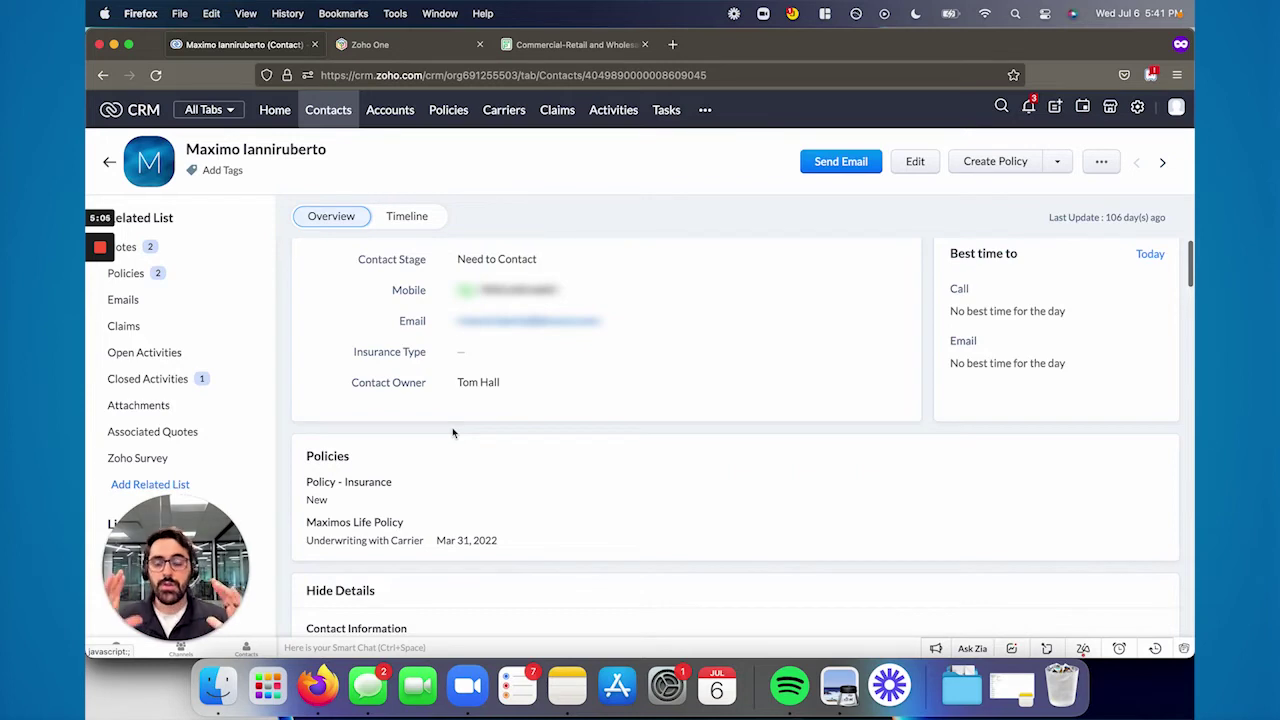
Add and save a note on the contact saying you talked to him and he isn't interested
left_click(177, 251)
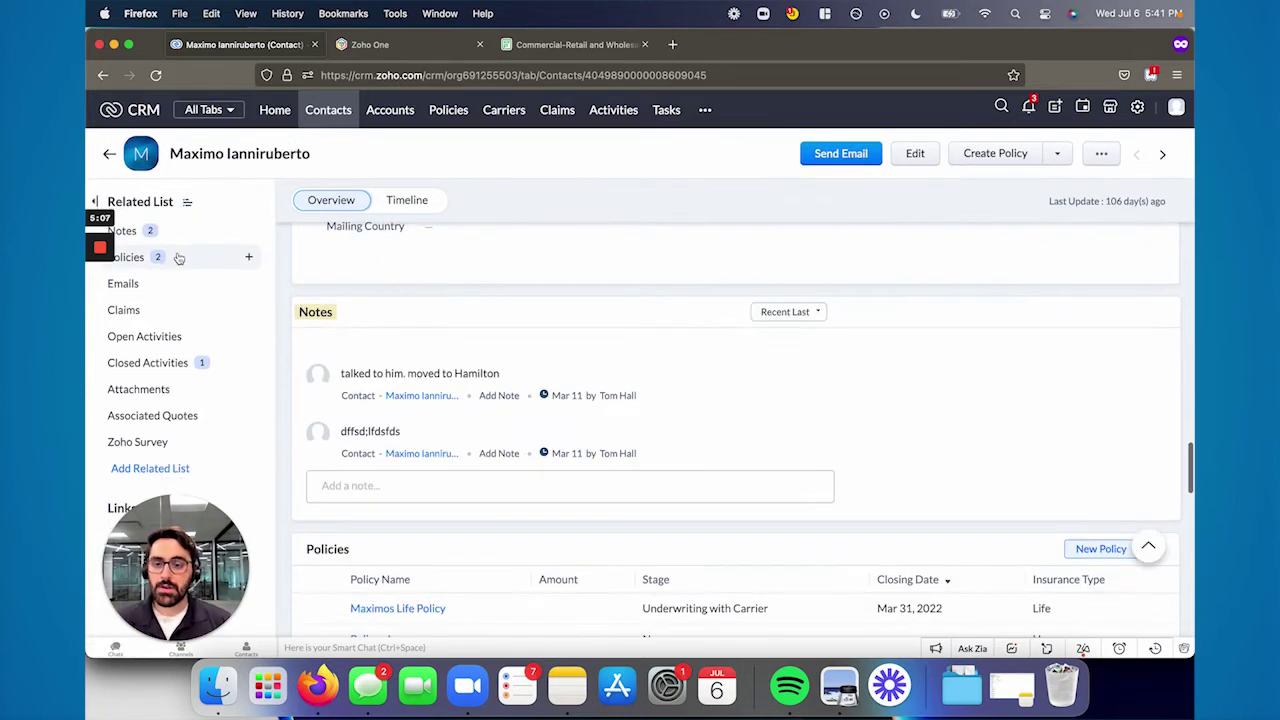
left_click(355, 486)
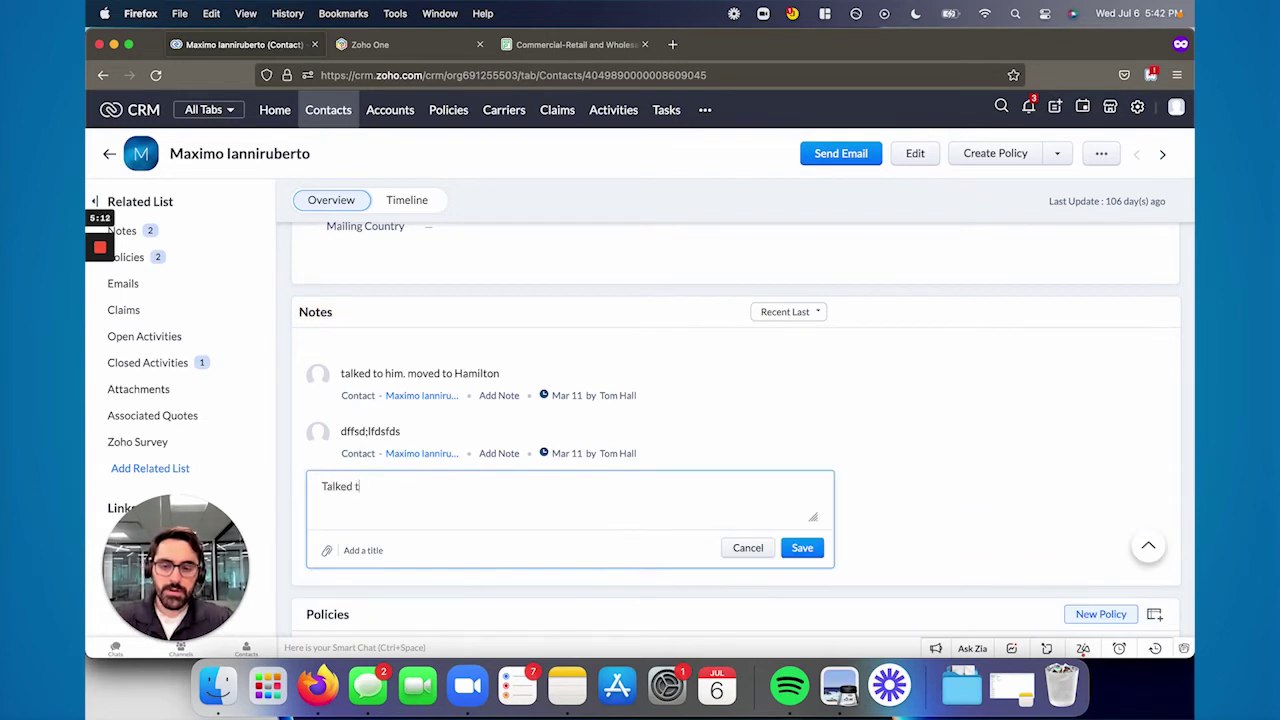
type("Talked to massimo he isn't interested")
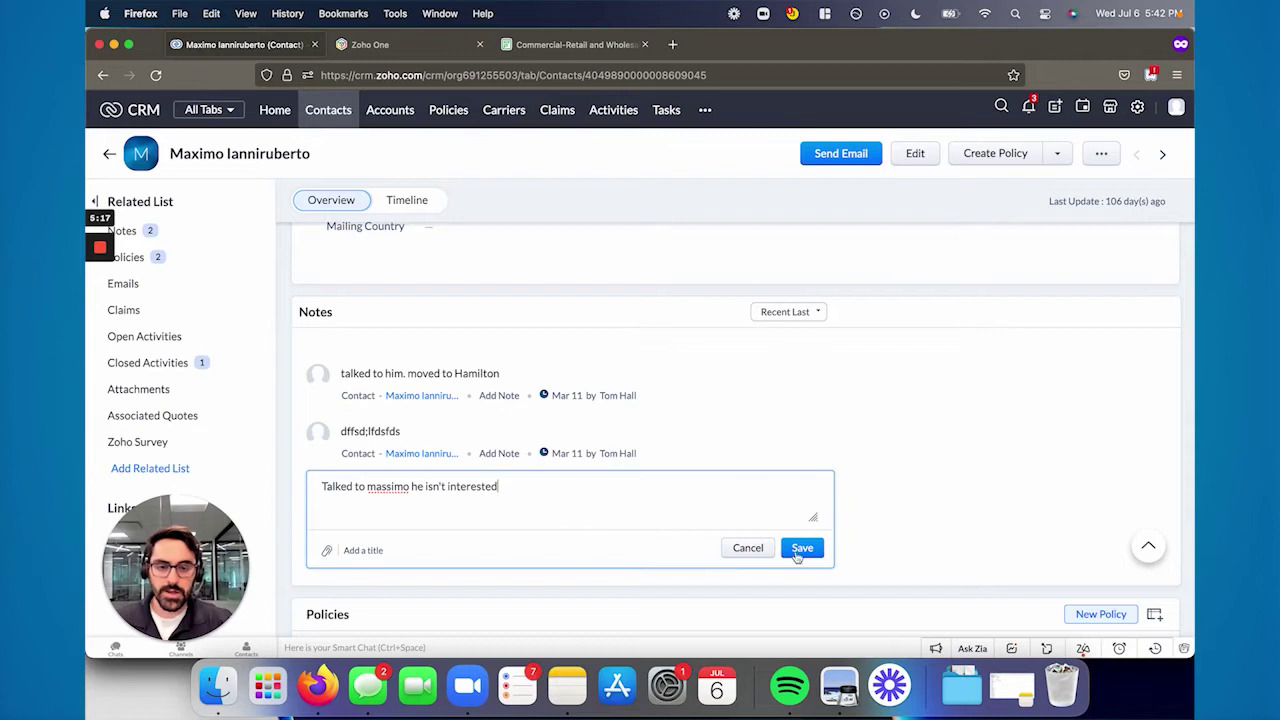
left_click(801, 548)
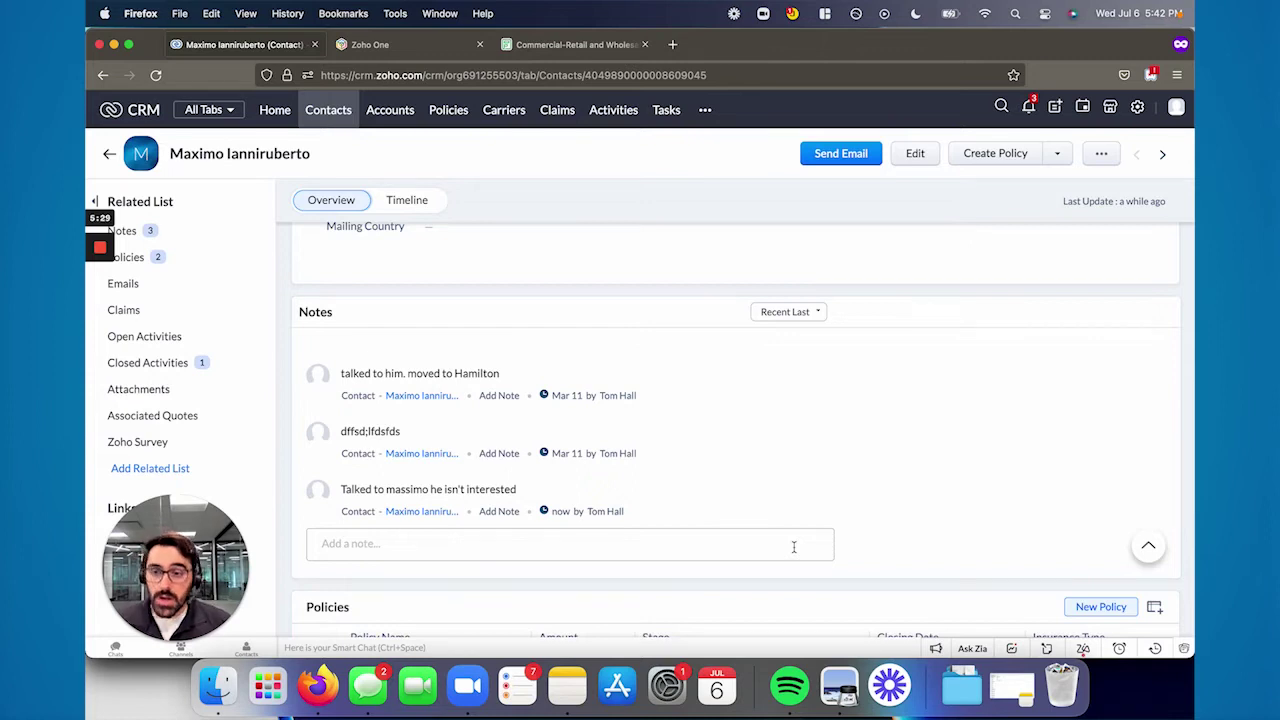
Open the workflow rules setup and start a new rule for the Contacts module named Testing Workflow
left_click(1137, 107)
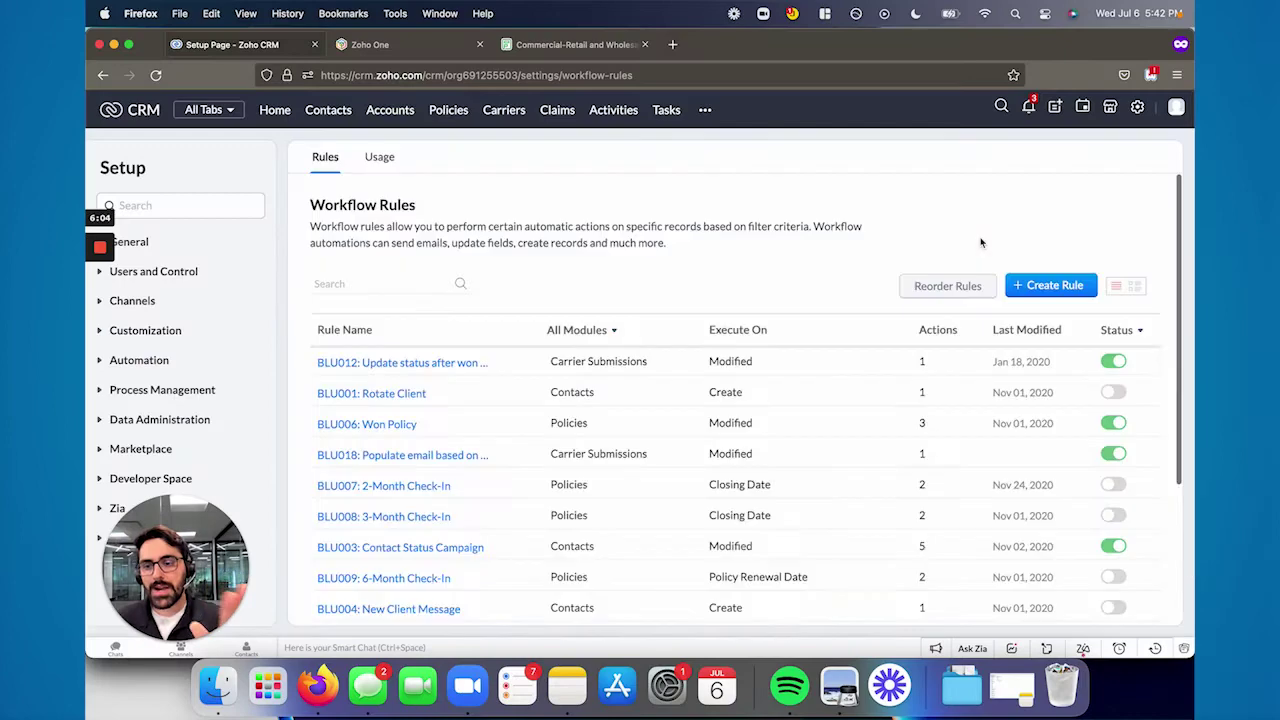
left_click(1051, 285)
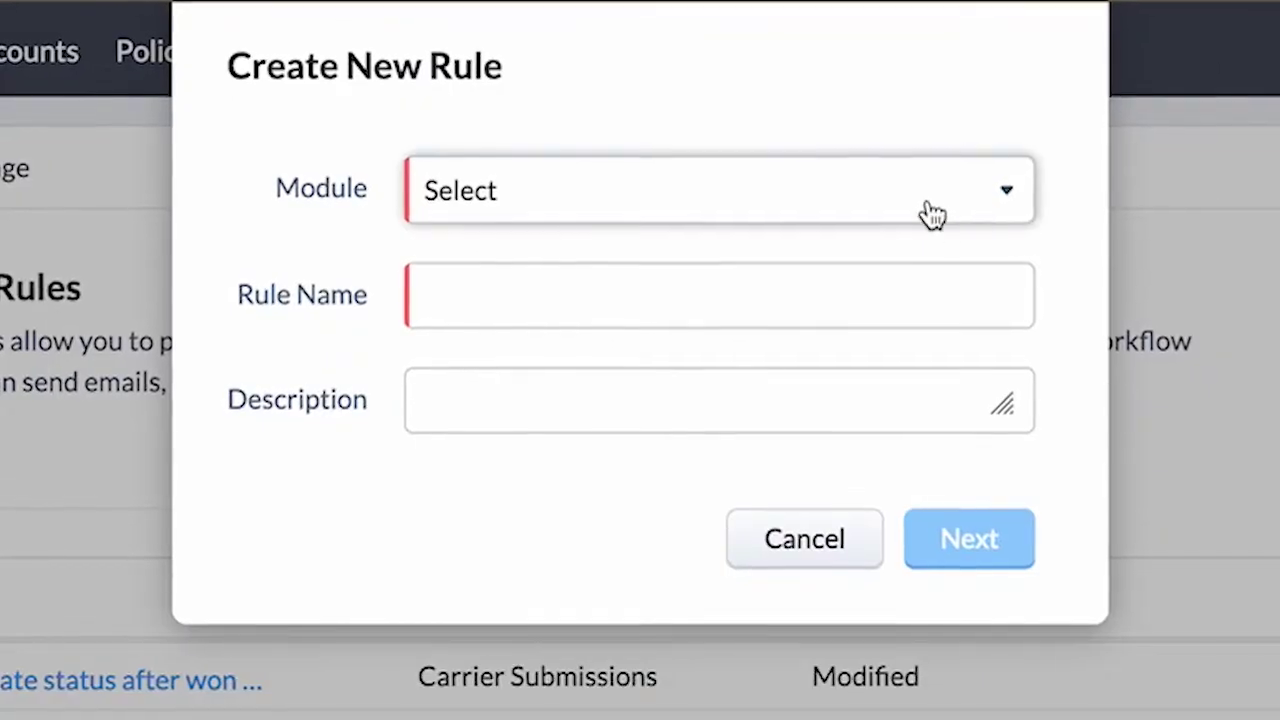
left_click(930, 213)
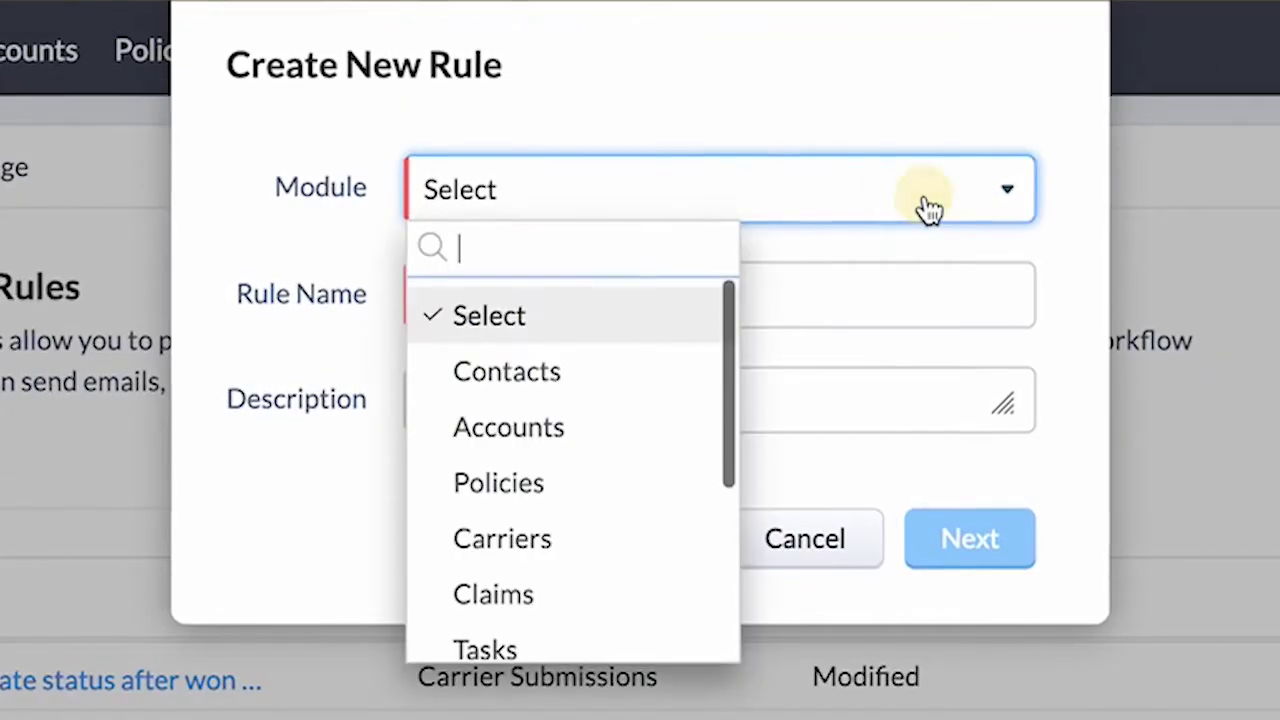
left_click(630, 364)
left_click(597, 305)
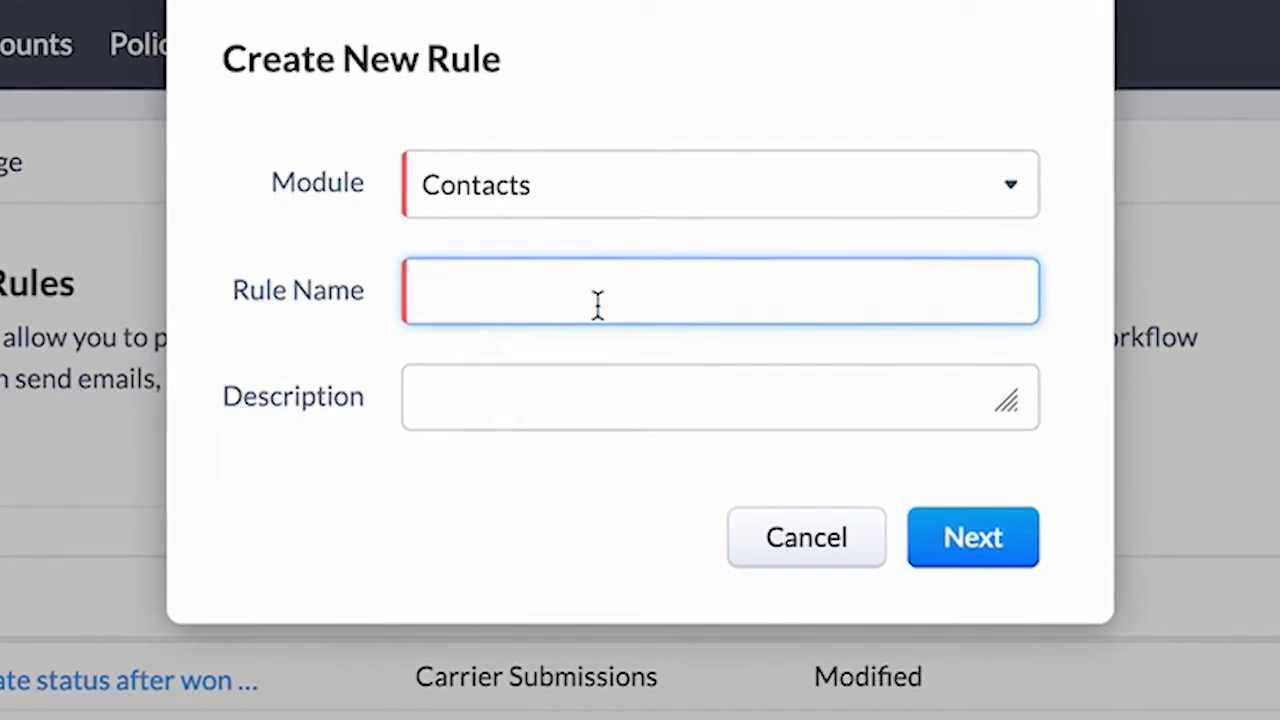
type("Test")
type("ing Workflow")
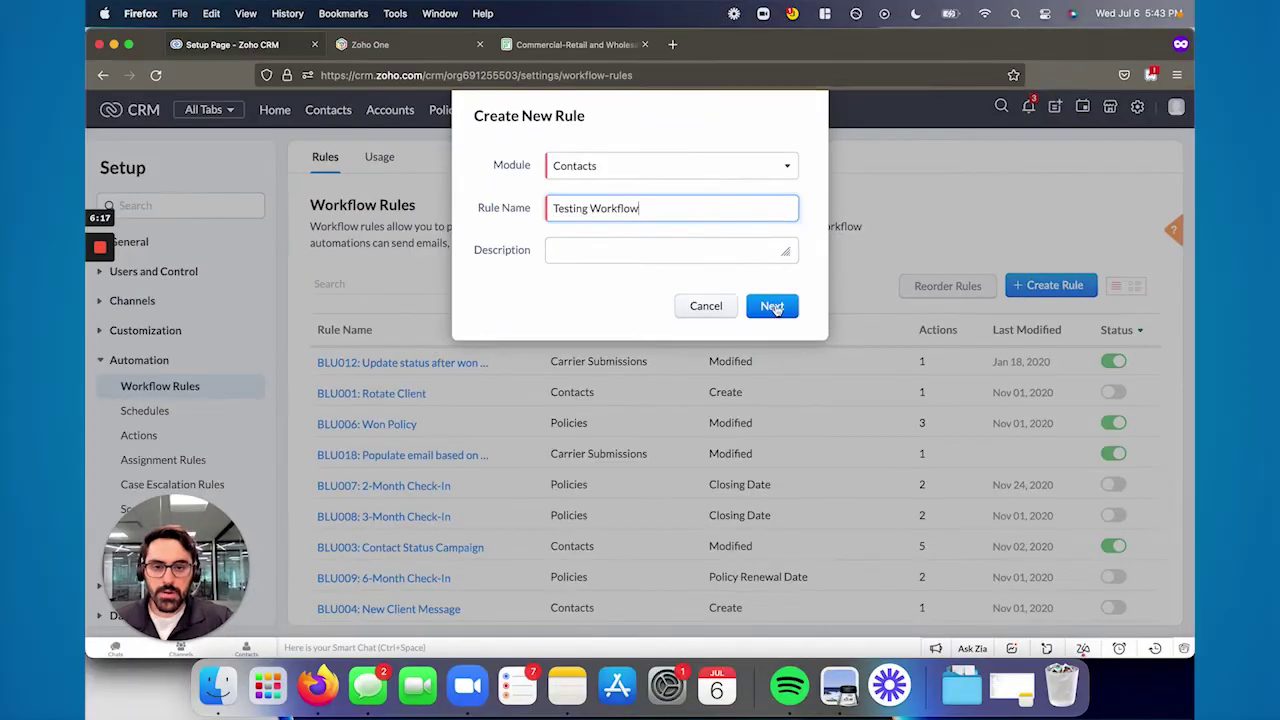
left_click(772, 306)
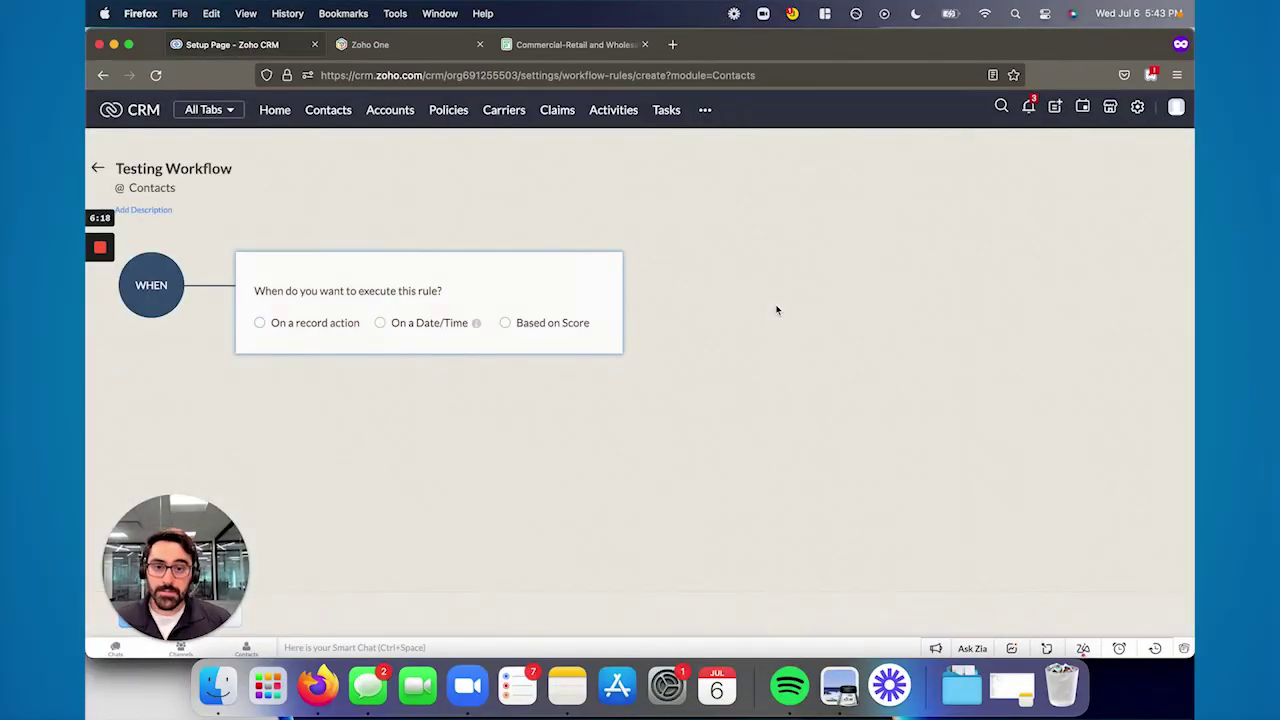
Set the rule to execute on a record edit, repeating whenever a contact is edited, when specific fields get modified
left_click(338, 325)
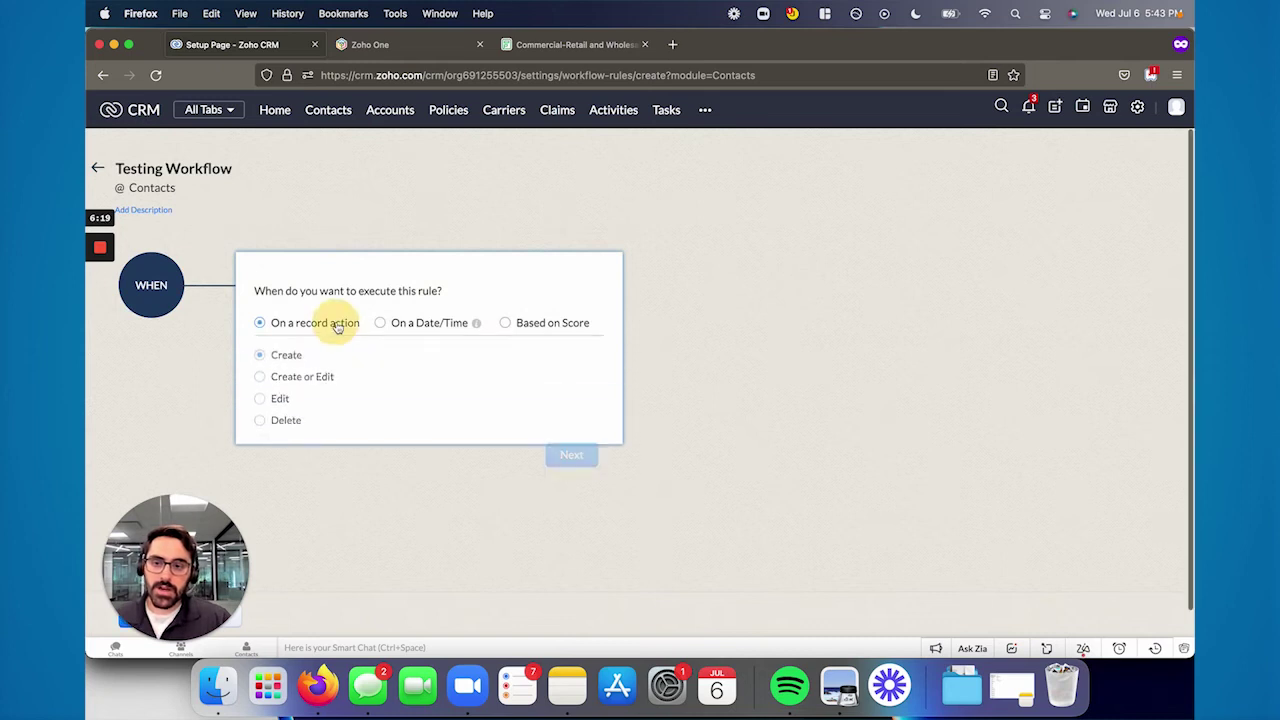
left_click(280, 398)
scroll(282, 400, "down", 3)
left_click(308, 390)
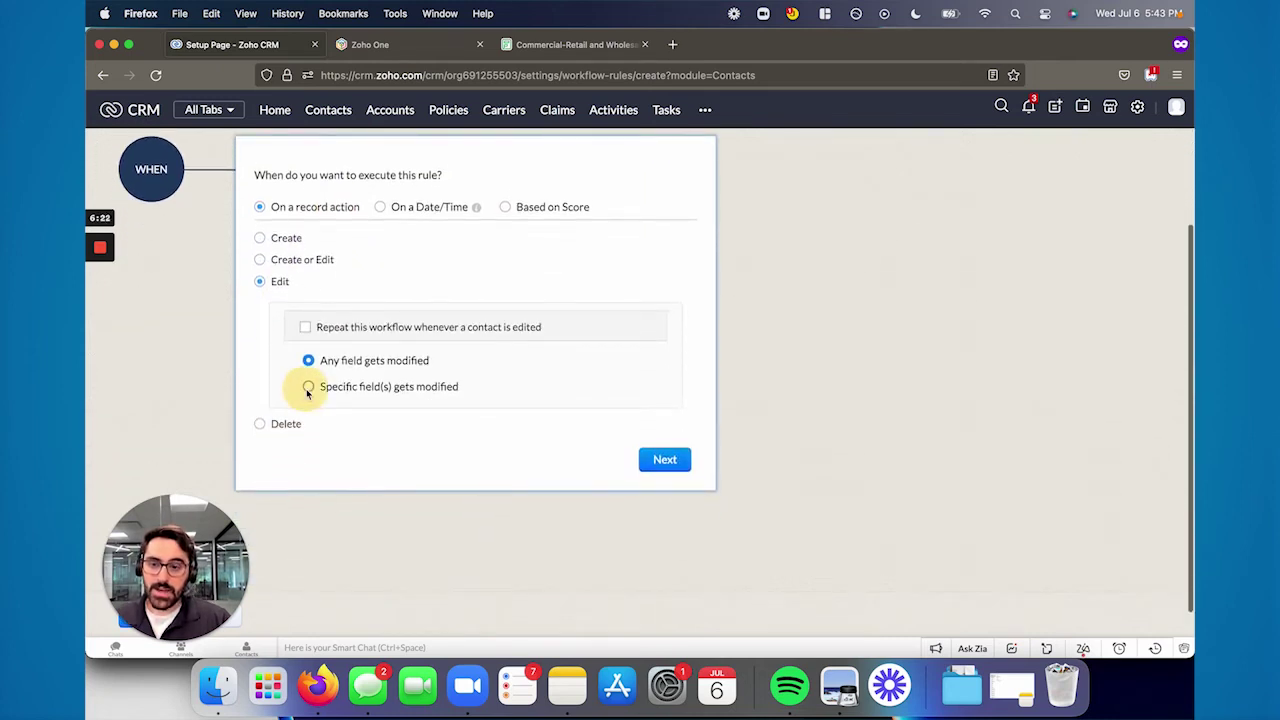
left_click(305, 411)
Trigger the rule when Contact Stage is modified to the value Need to Contact or Attempted to Contact 1
left_click(397, 414)
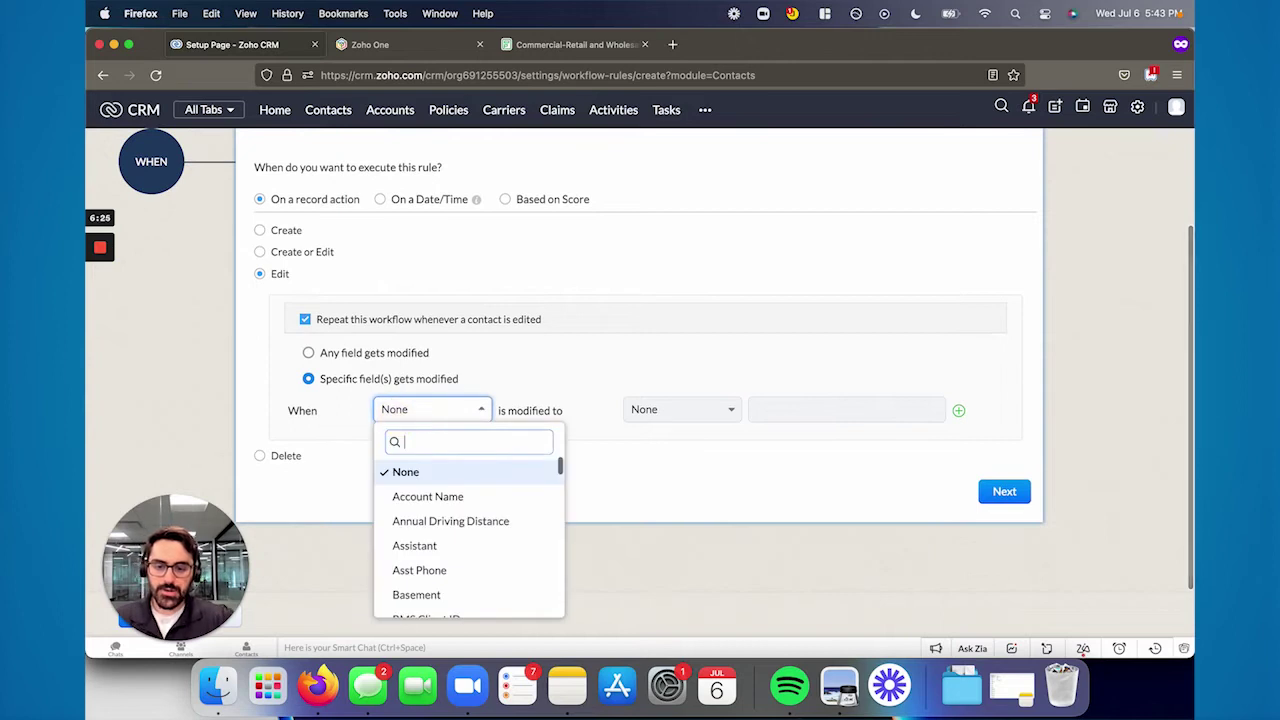
type("stage")
left_click(429, 471)
left_click(680, 412)
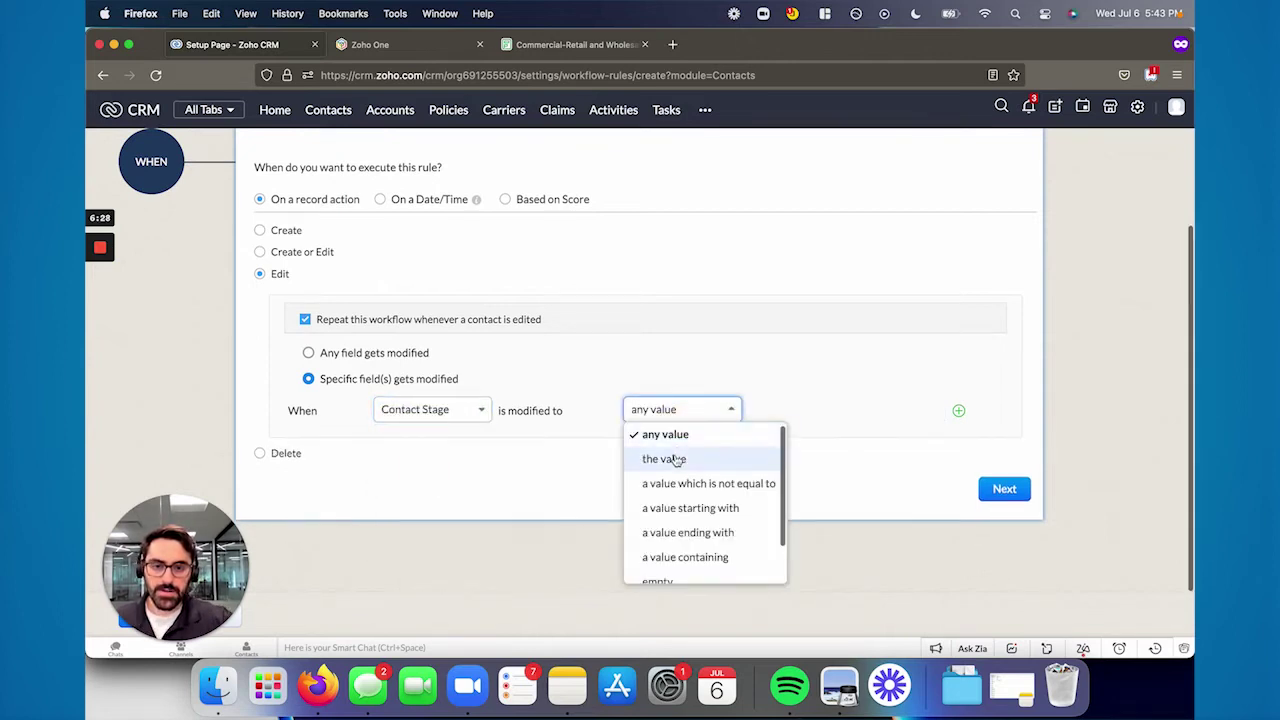
left_click(678, 459)
left_click(755, 411)
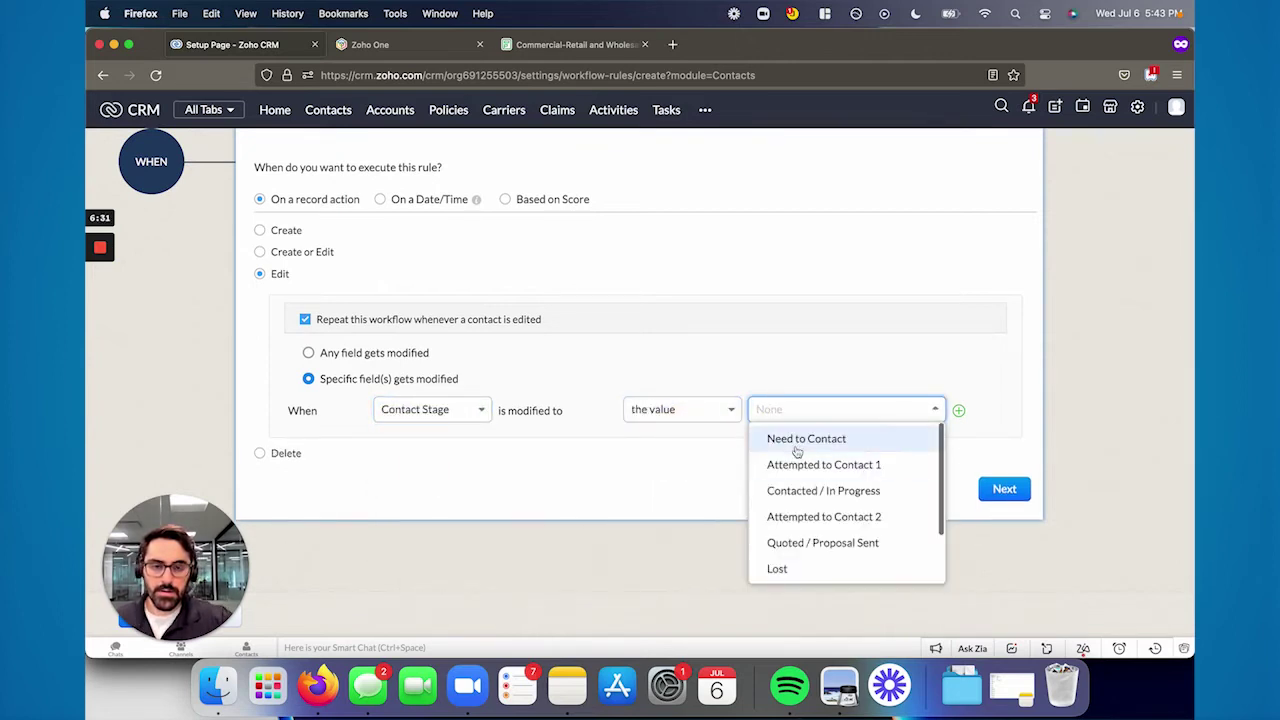
left_click(797, 440)
left_click(795, 455)
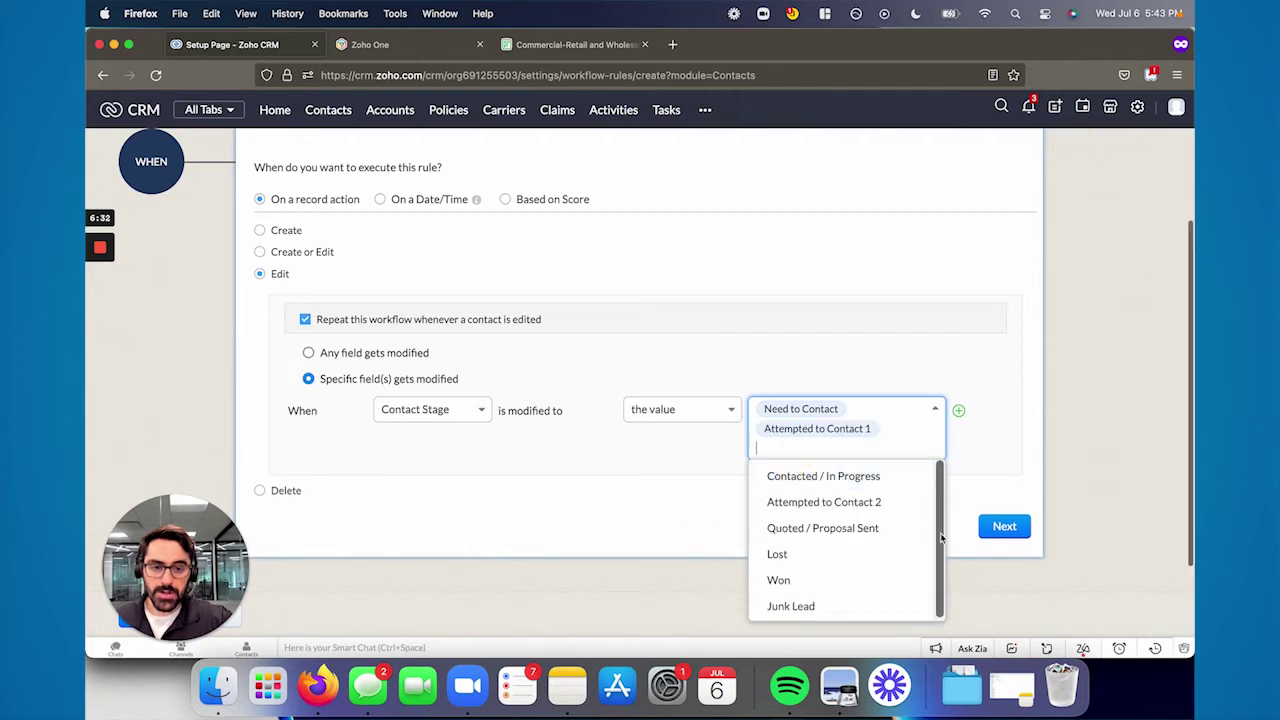
left_click(1003, 538)
Apply the rule to all contacts and discard the unsaved workflow after checking its instant action options
left_click(488, 366)
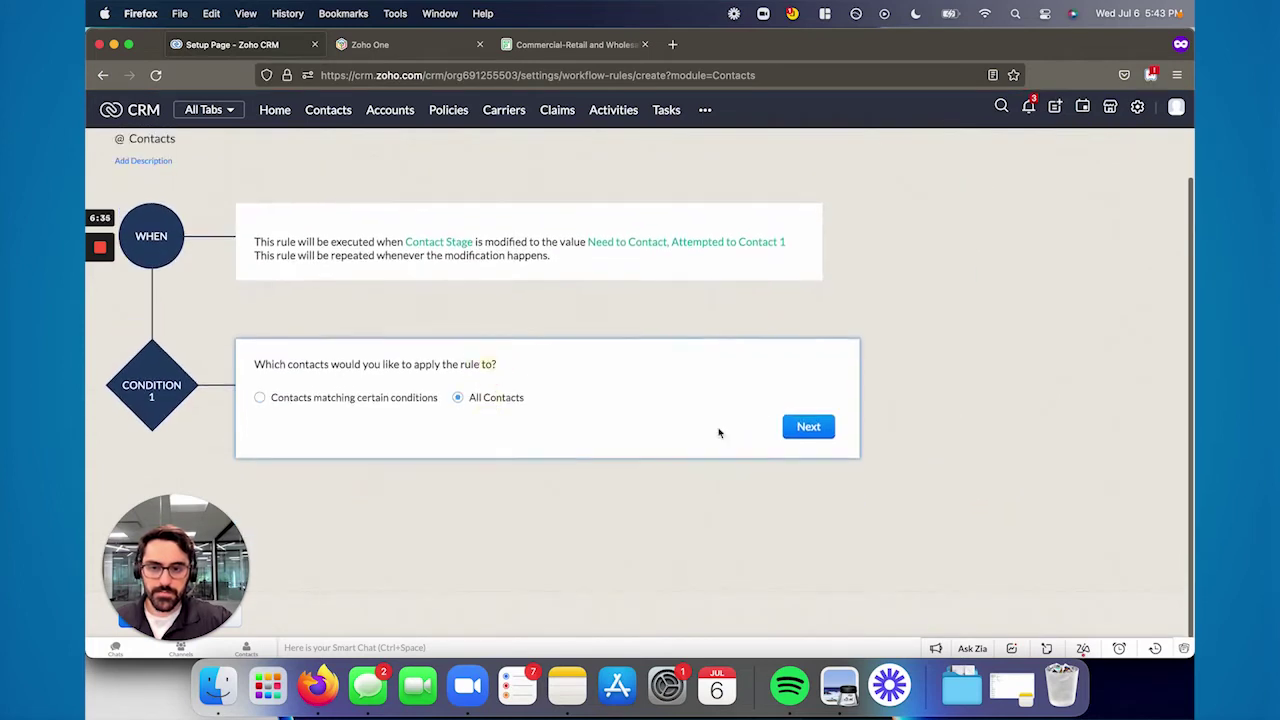
left_click(808, 427)
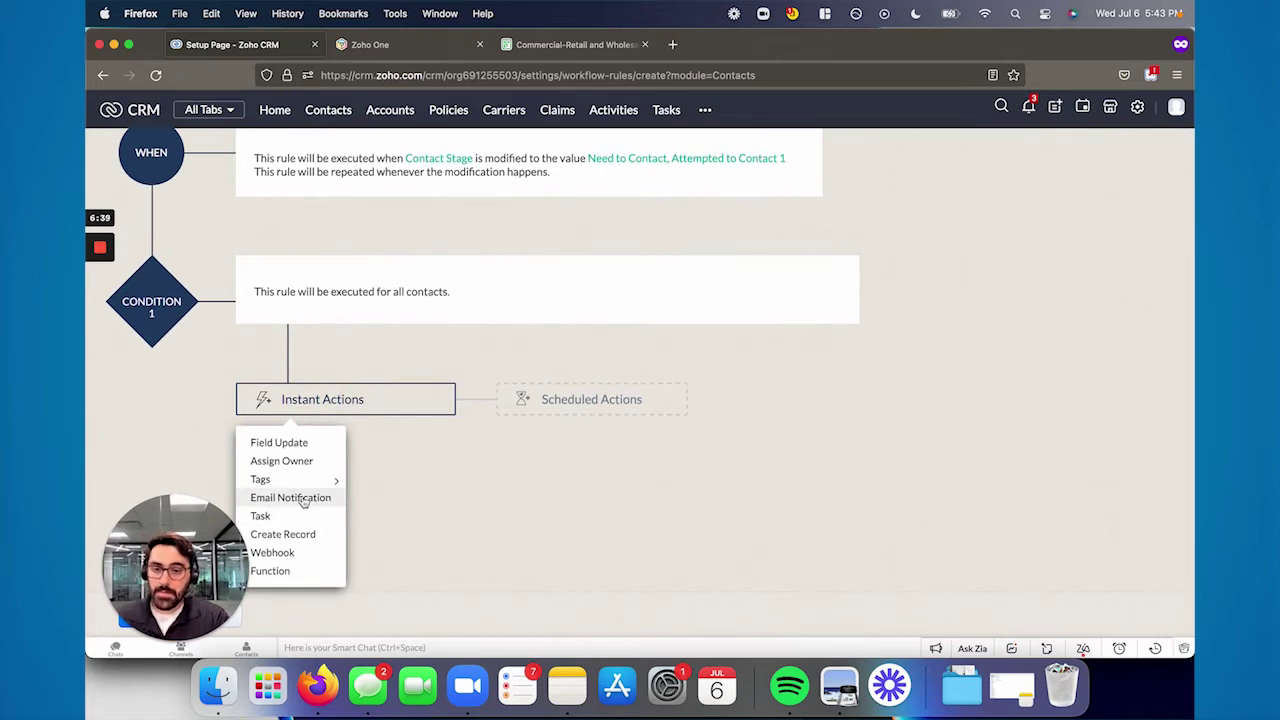
left_click(558, 401)
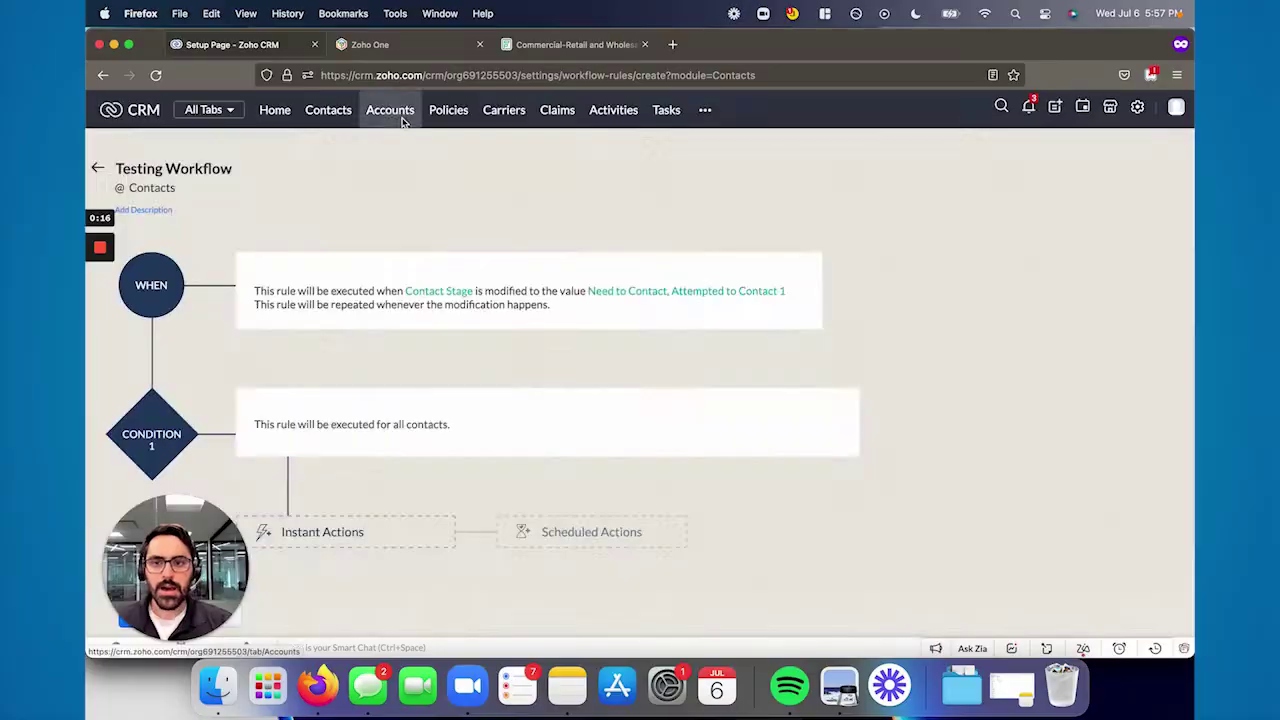
left_click(388, 110)
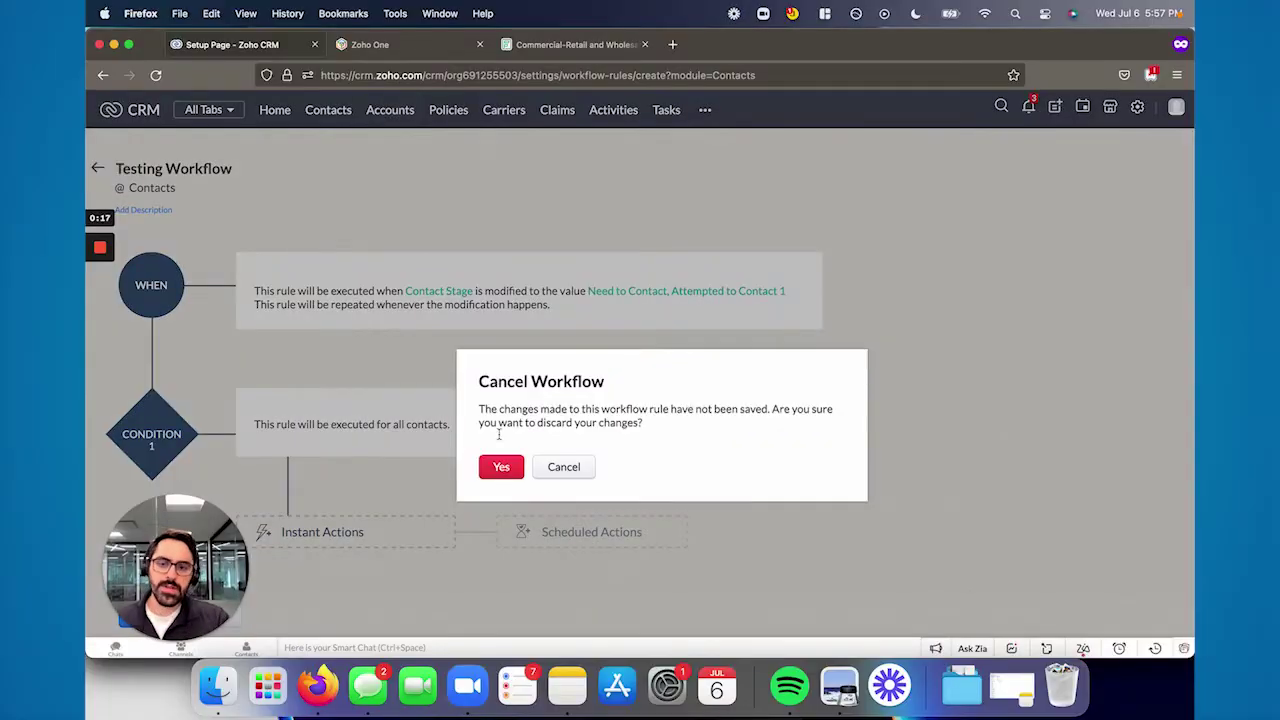
left_click(501, 466)
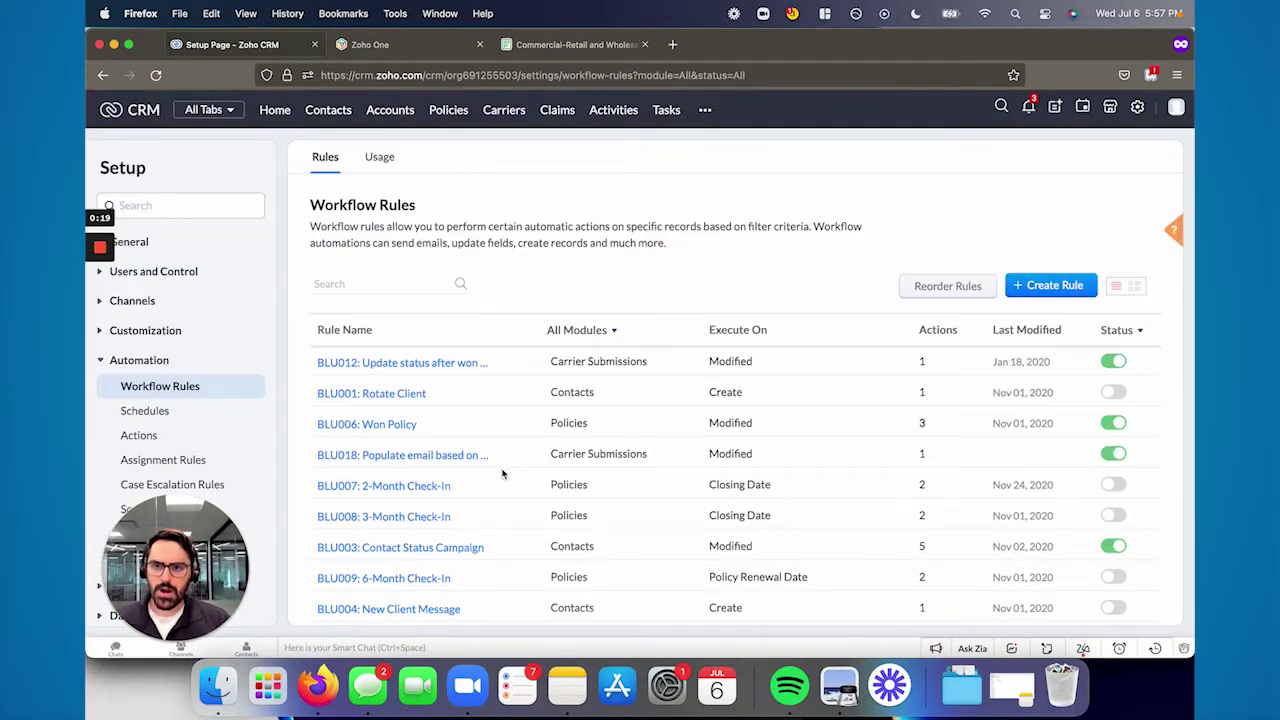
Open the first account in the Accounts list and view its address information and related policies
left_click(390, 110)
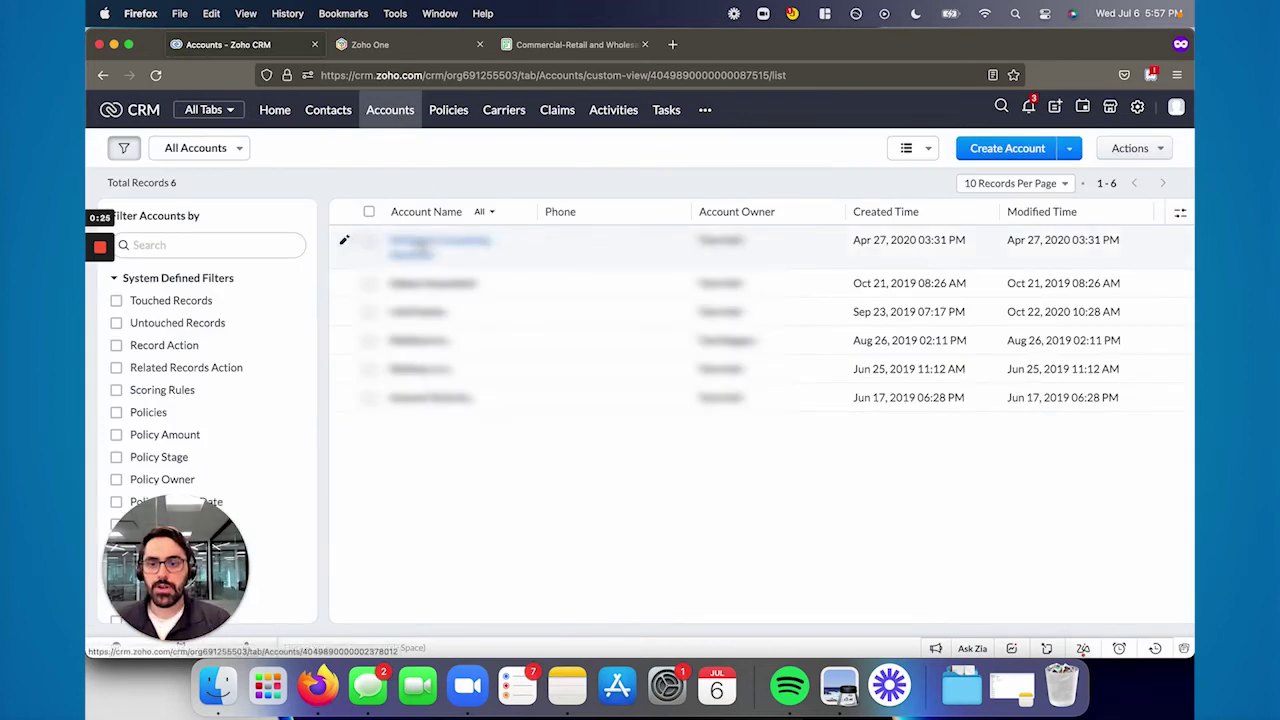
left_click(420, 243)
scroll(420, 243, "down", 5)
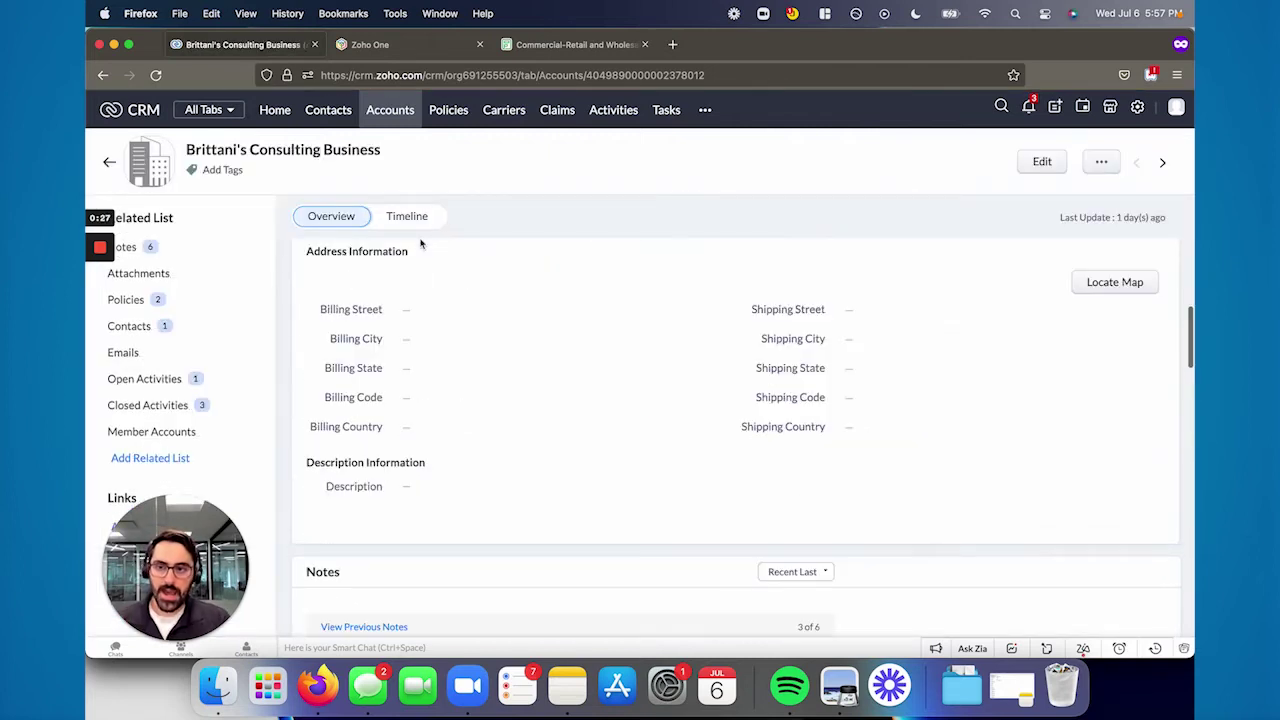
left_click(178, 305)
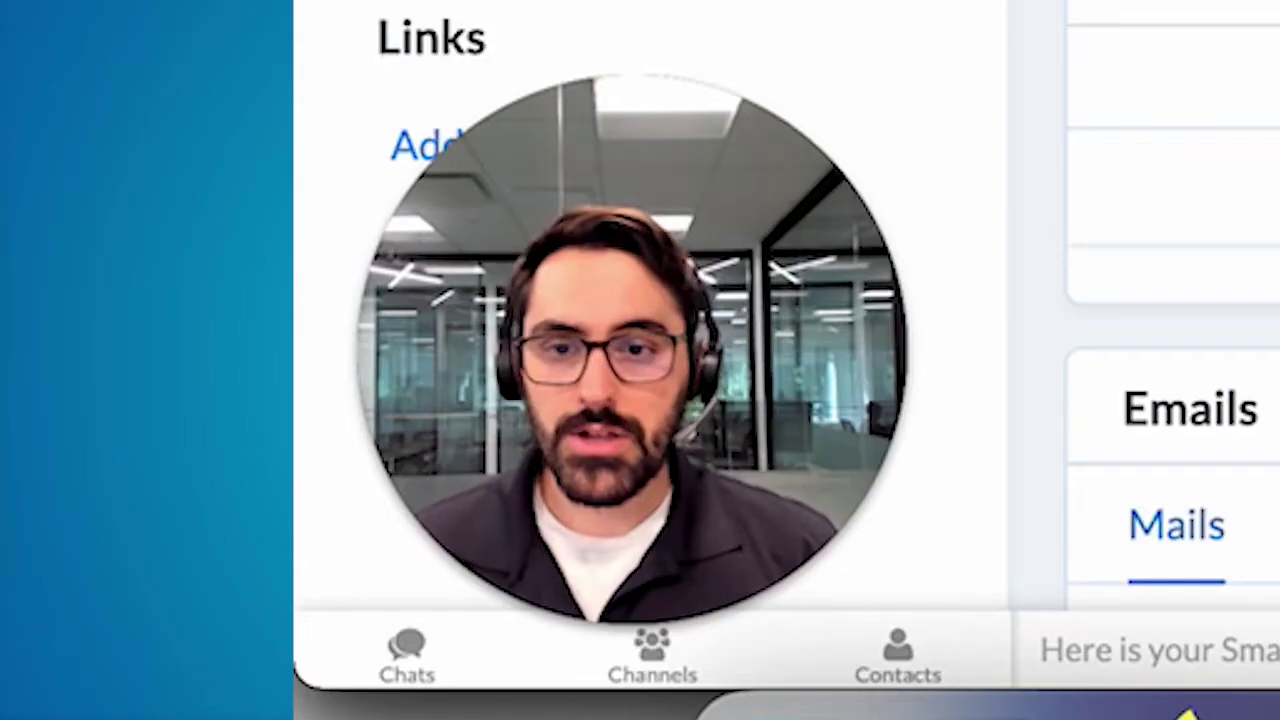
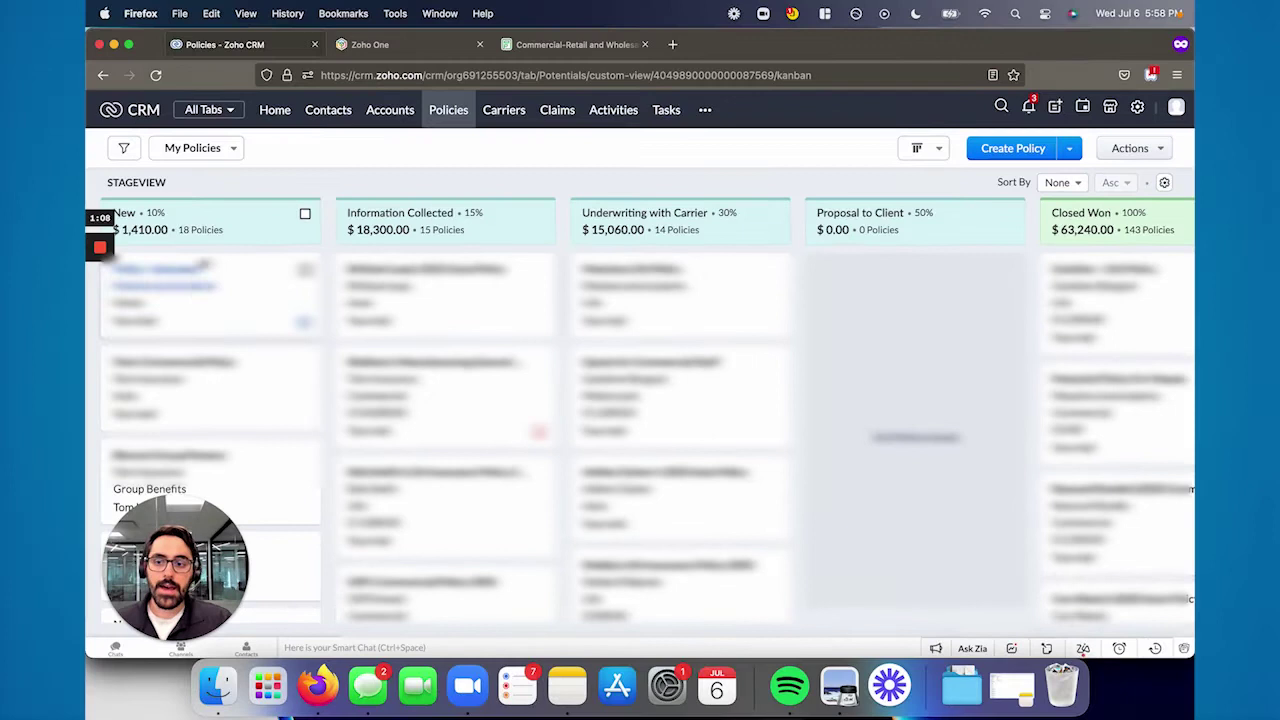
Open the first policy in the New stage of the Policies board and examine its general and policy information
left_click(112, 258)
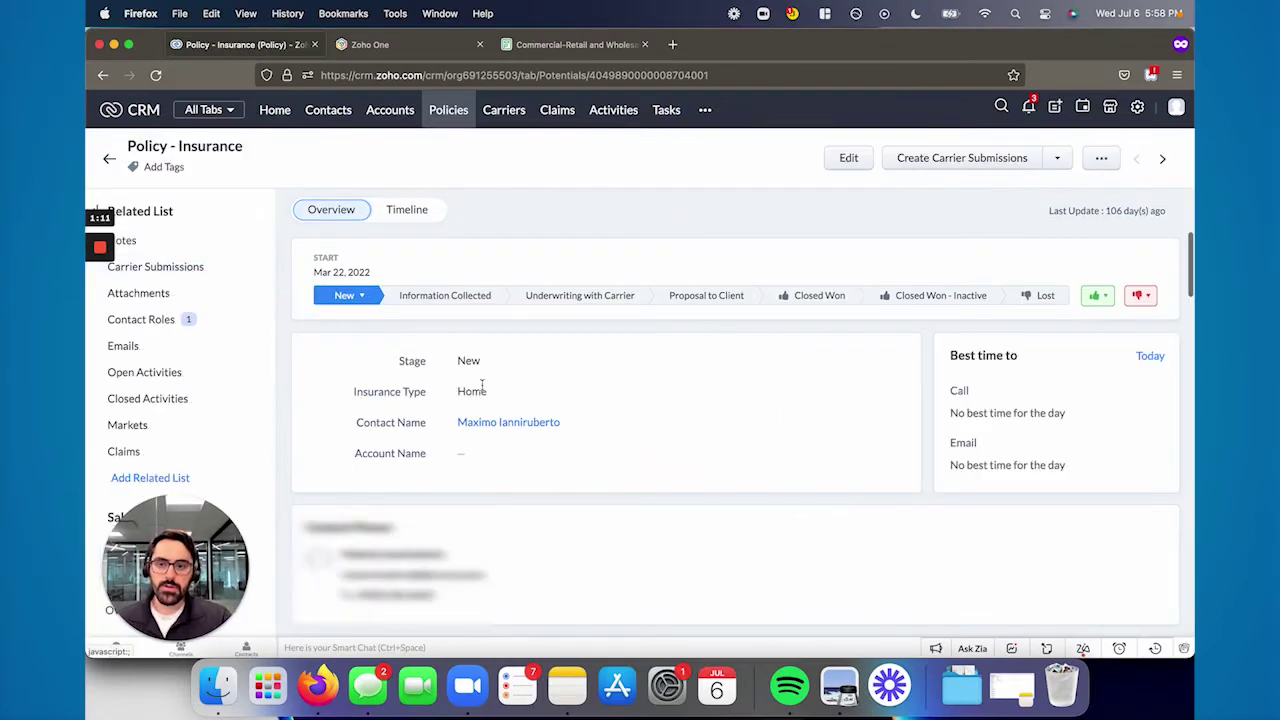
scroll(579, 378, "down", 5)
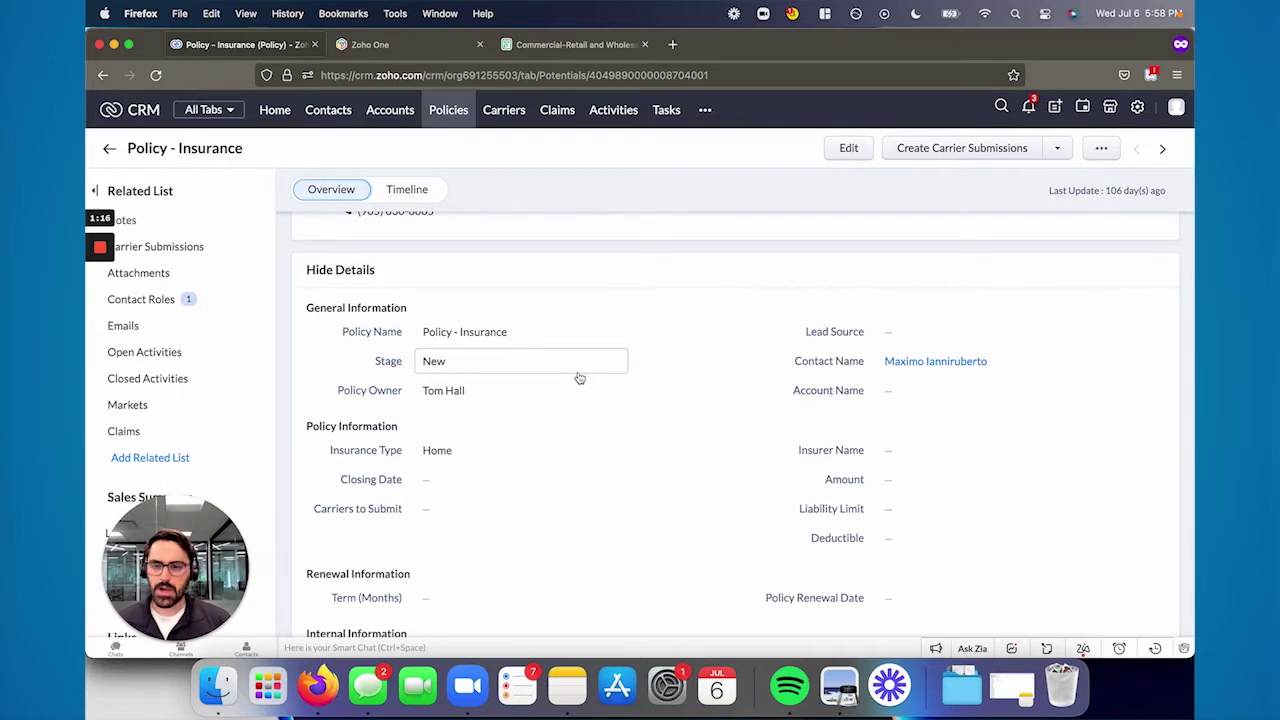
scroll(579, 378, "down", 2)
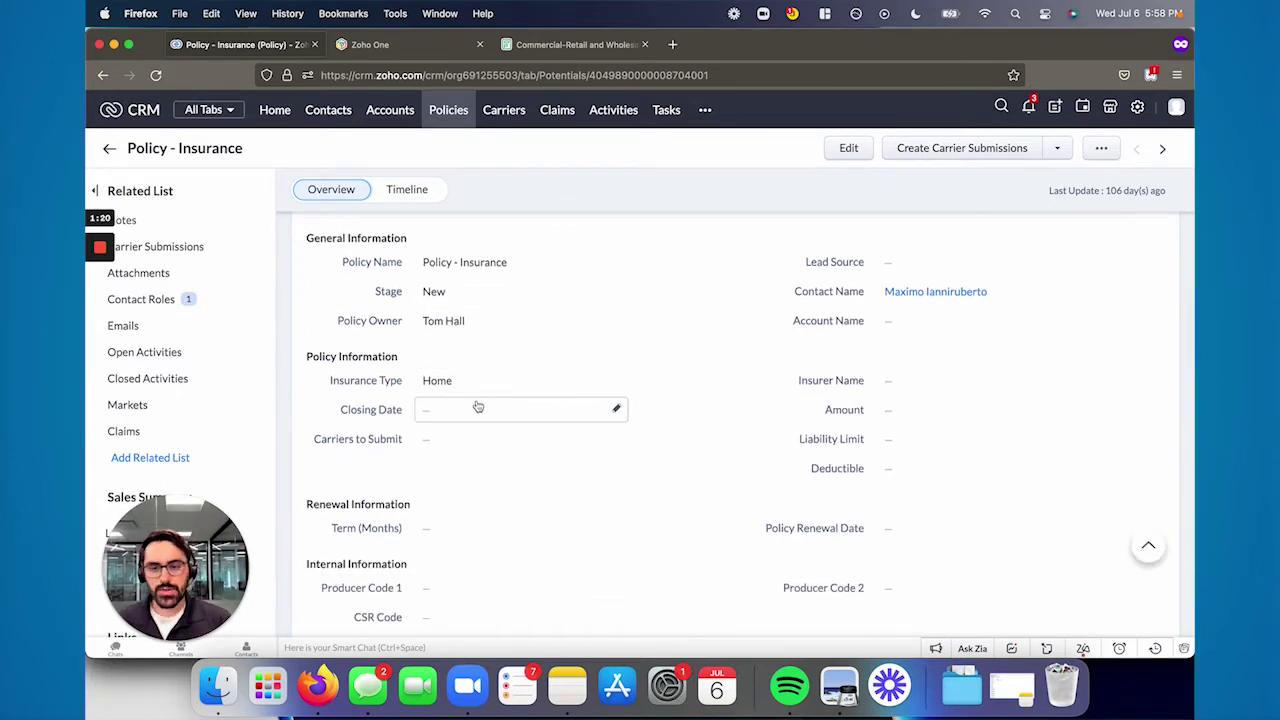
scroll(478, 407, "down", 1)
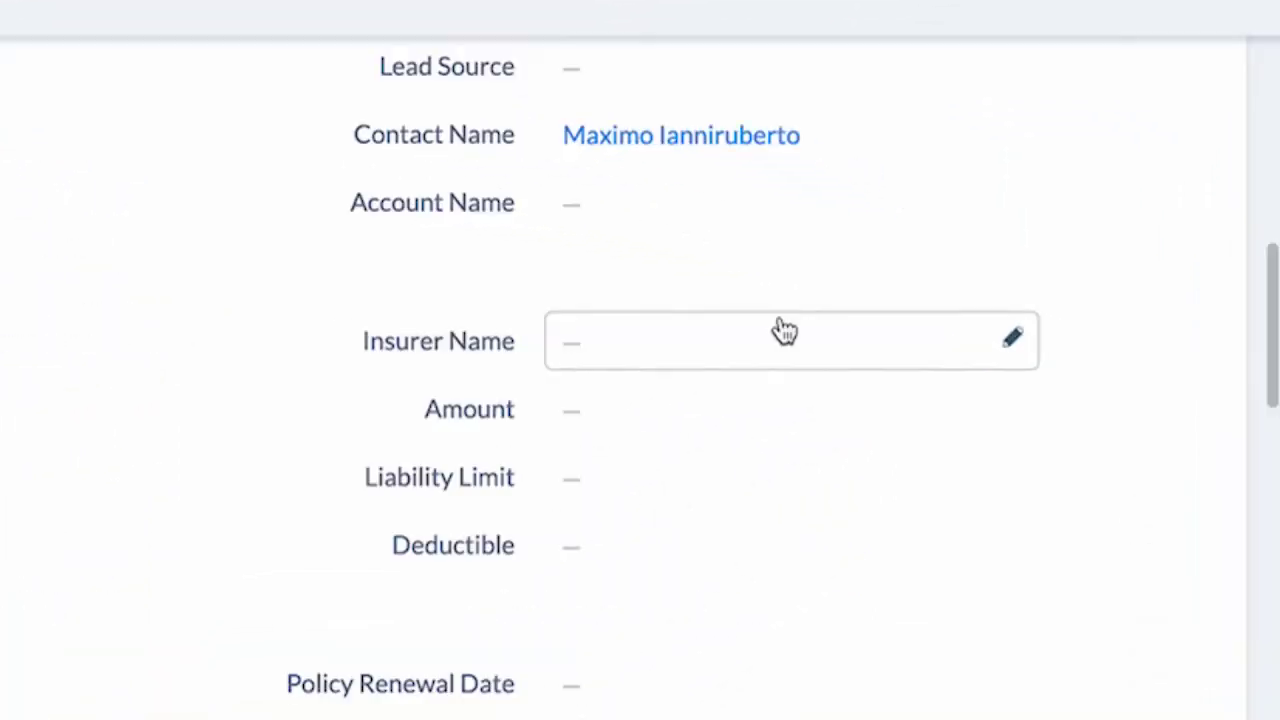
Set the policy's Insurer Name to Nationwide Mutual Insurance and save the field
left_click(1047, 340)
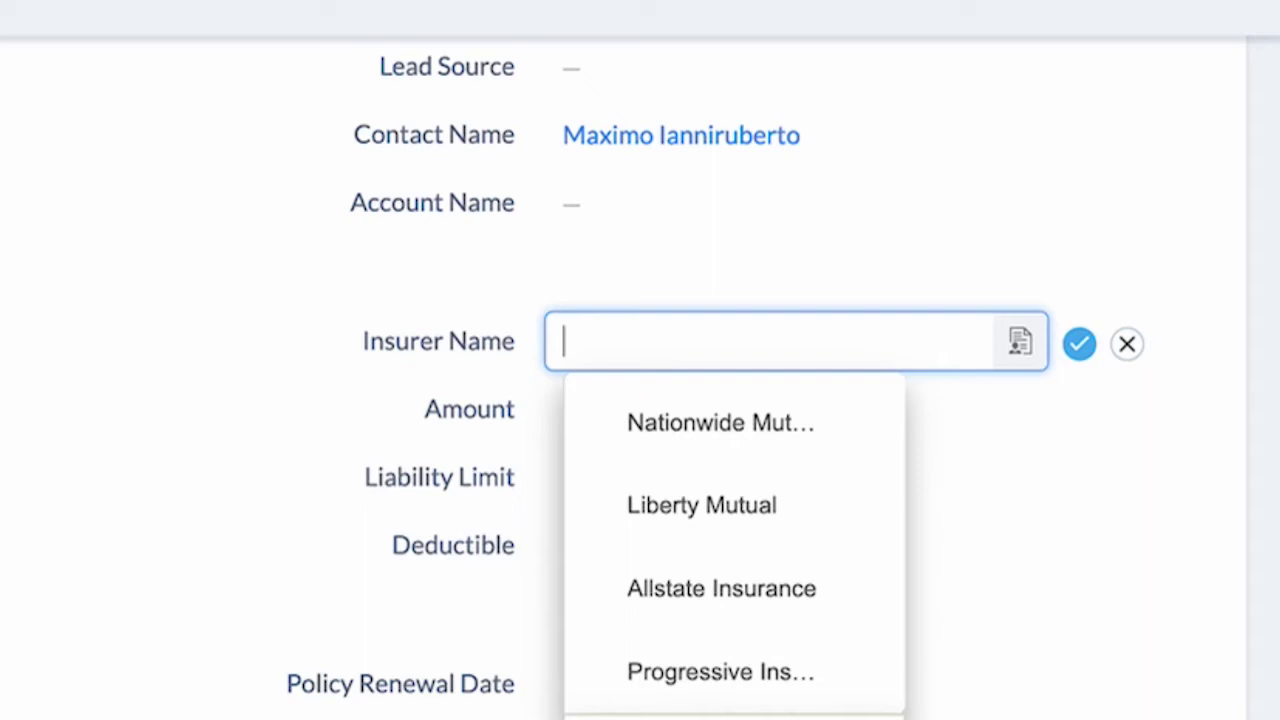
left_click(660, 430)
left_click(1079, 344)
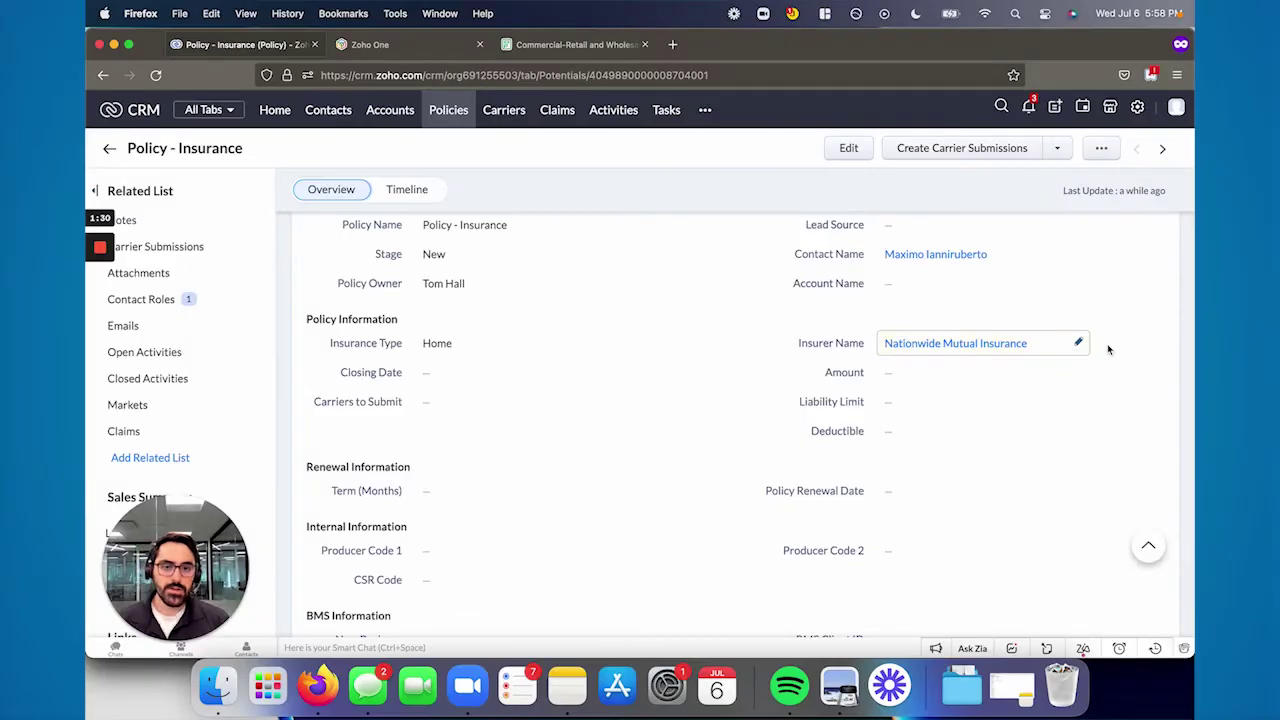
Examine the policy's renewal, internal and BMS information fields, and return to the Policy Information section
scroll(672, 504, "down", 1)
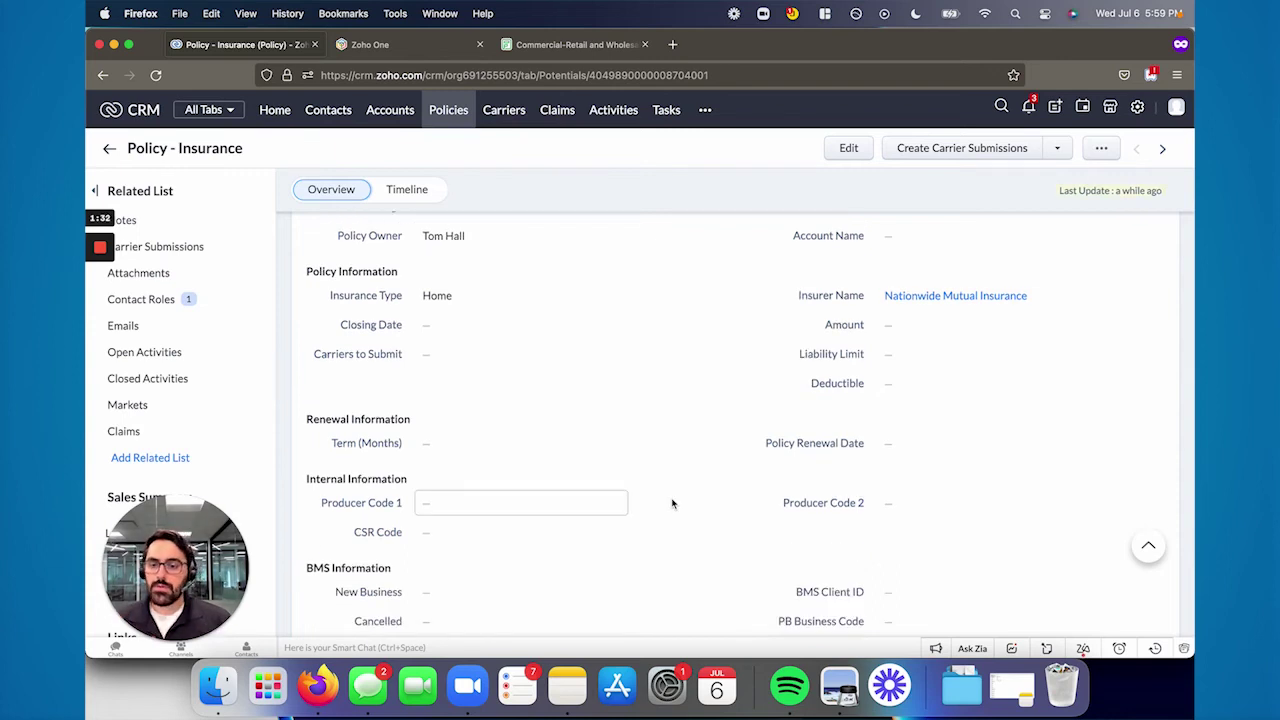
scroll(672, 504, "down", 3)
scroll(672, 504, "up", 1)
scroll(672, 504, "up", 10)
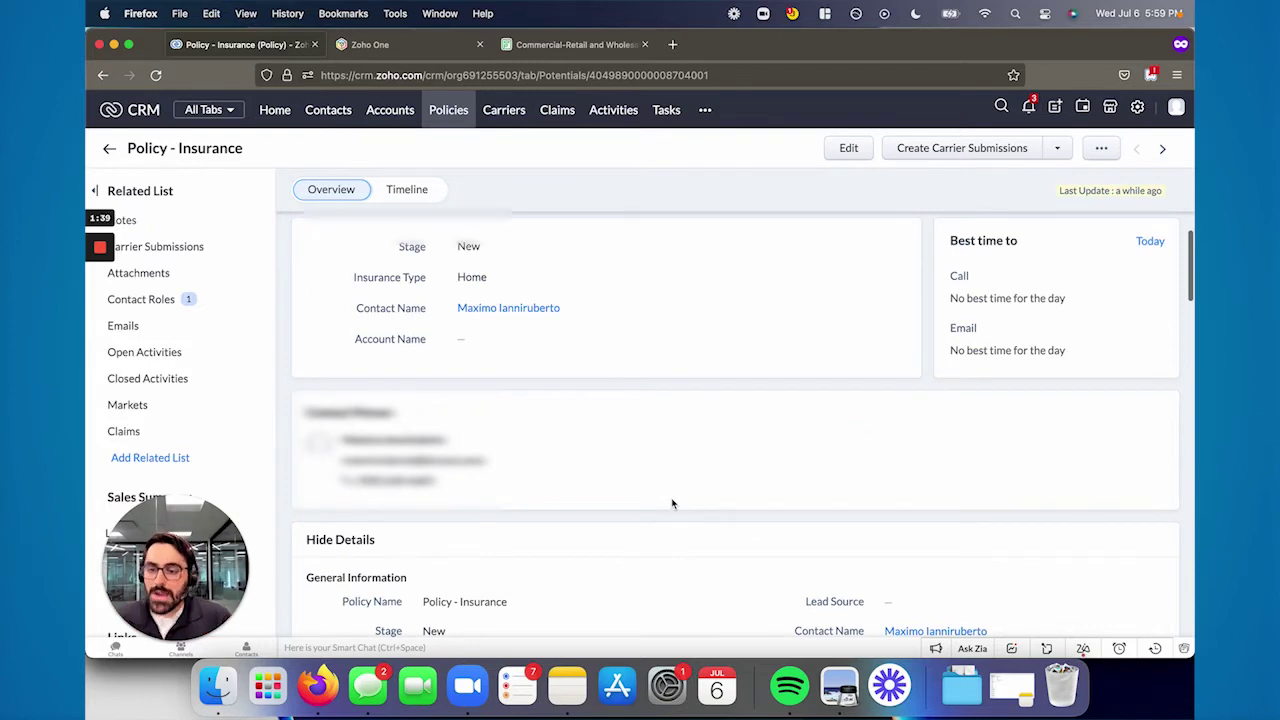
scroll(672, 504, "down", 7)
scroll(672, 504, "down", 2)
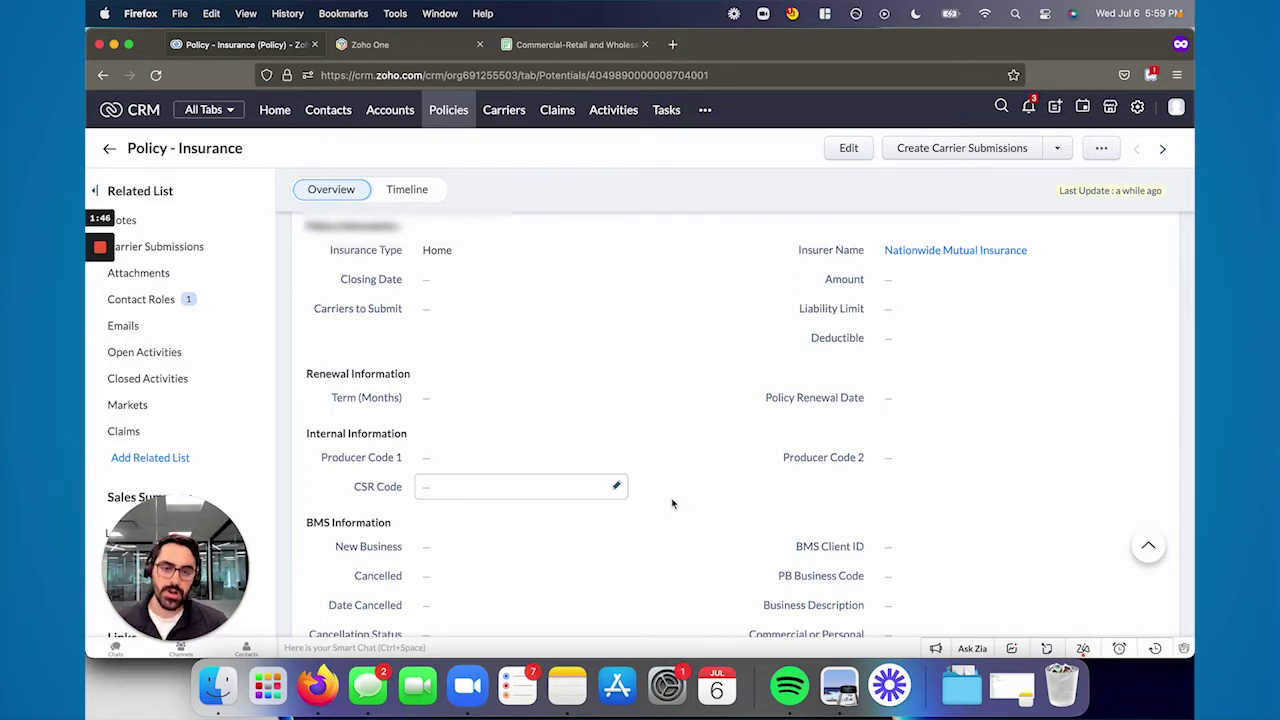
scroll(672, 504, "up", 2)
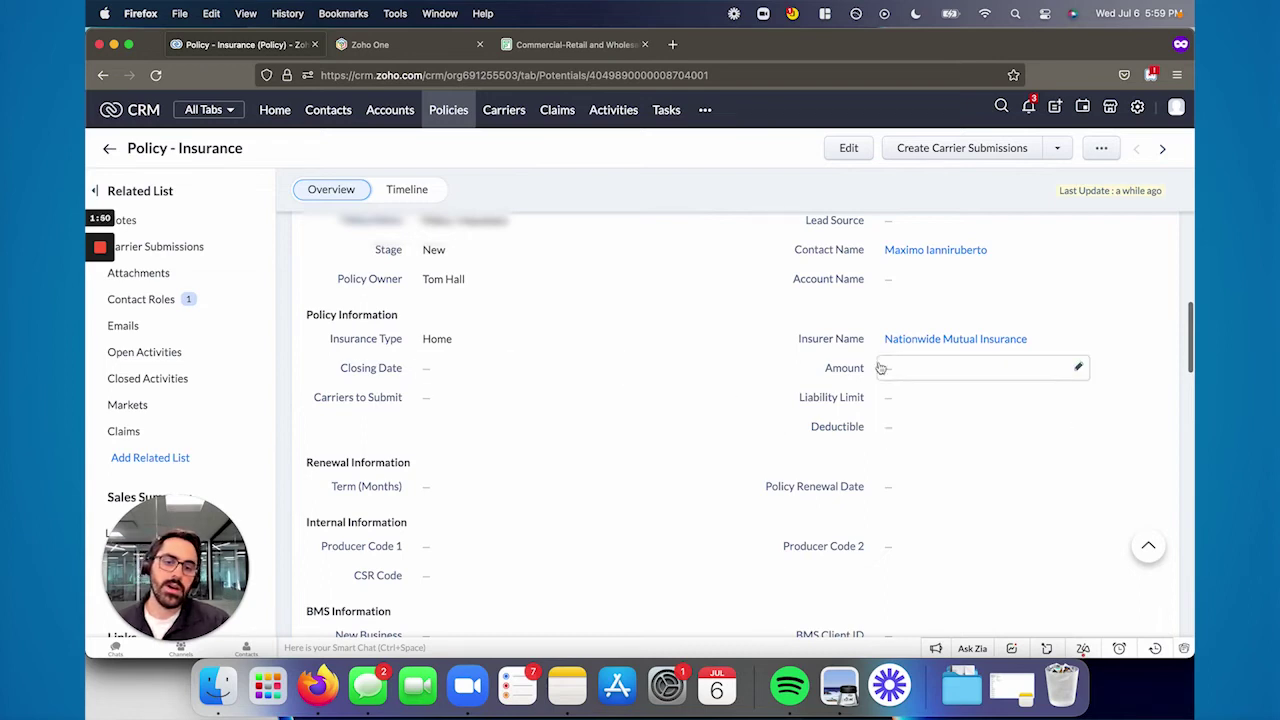
Examine the policy's general information and its stage progress at the start of the record
scroll(757, 411, "up", 1)
scroll(757, 411, "up", 2)
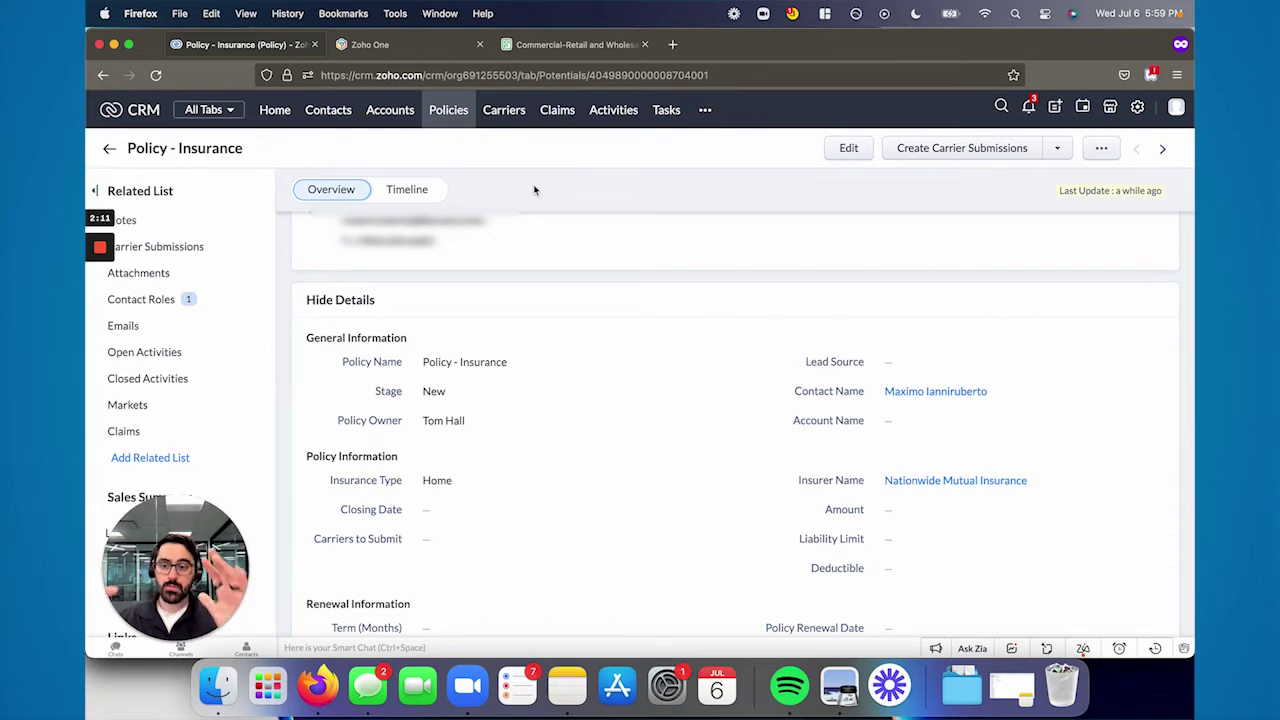
scroll(550, 240, "up", 10)
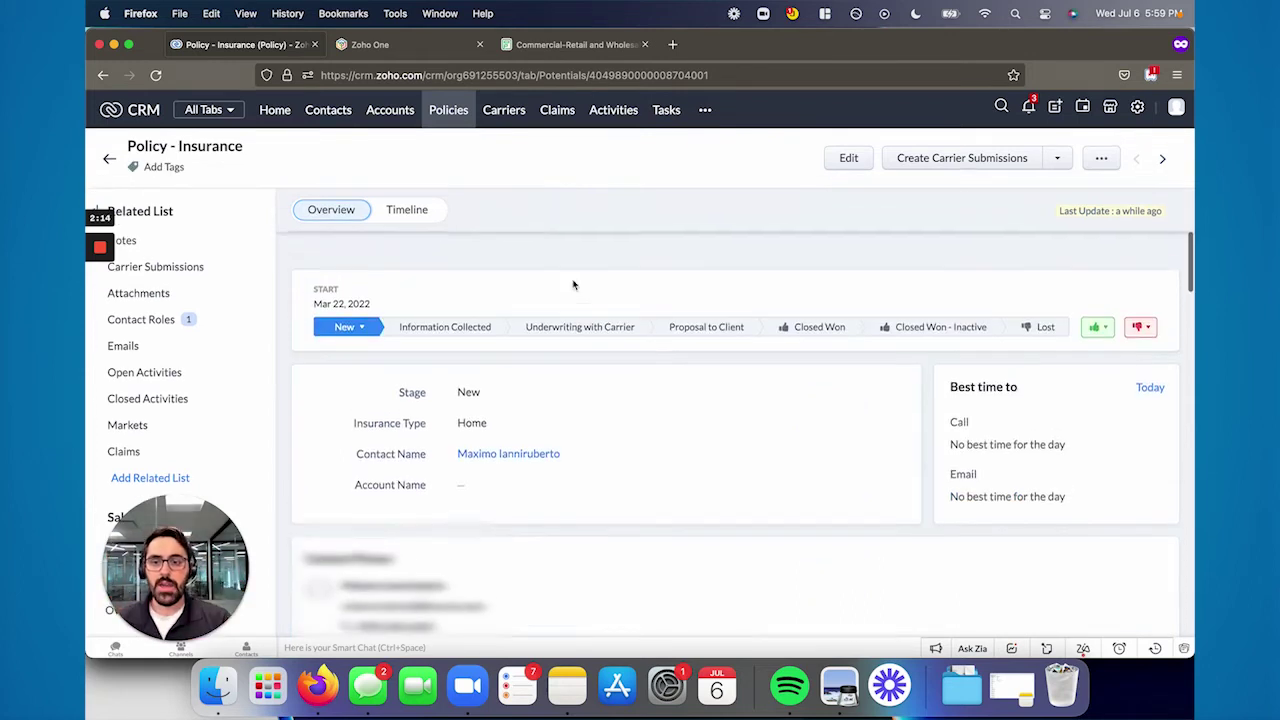
Open the Policy Renewal Report for editing and examine its columns and filter criteria
left_click(706, 110)
left_click(713, 207)
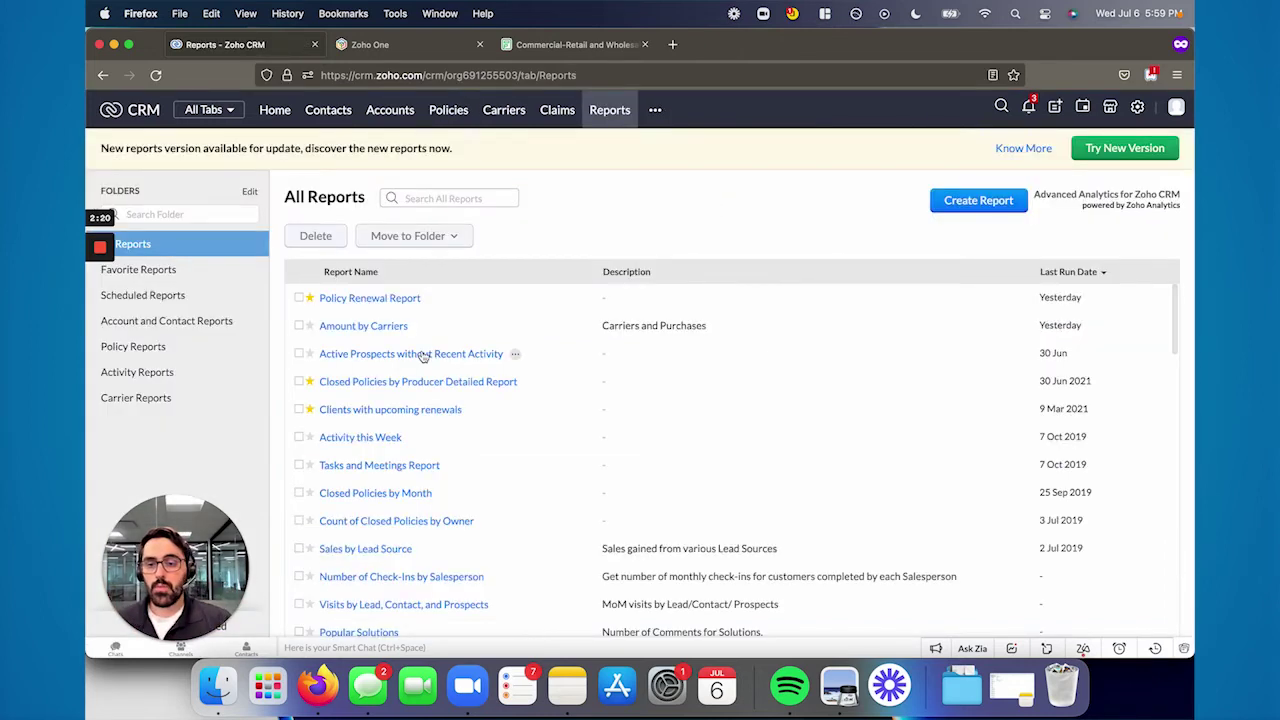
left_click(380, 299)
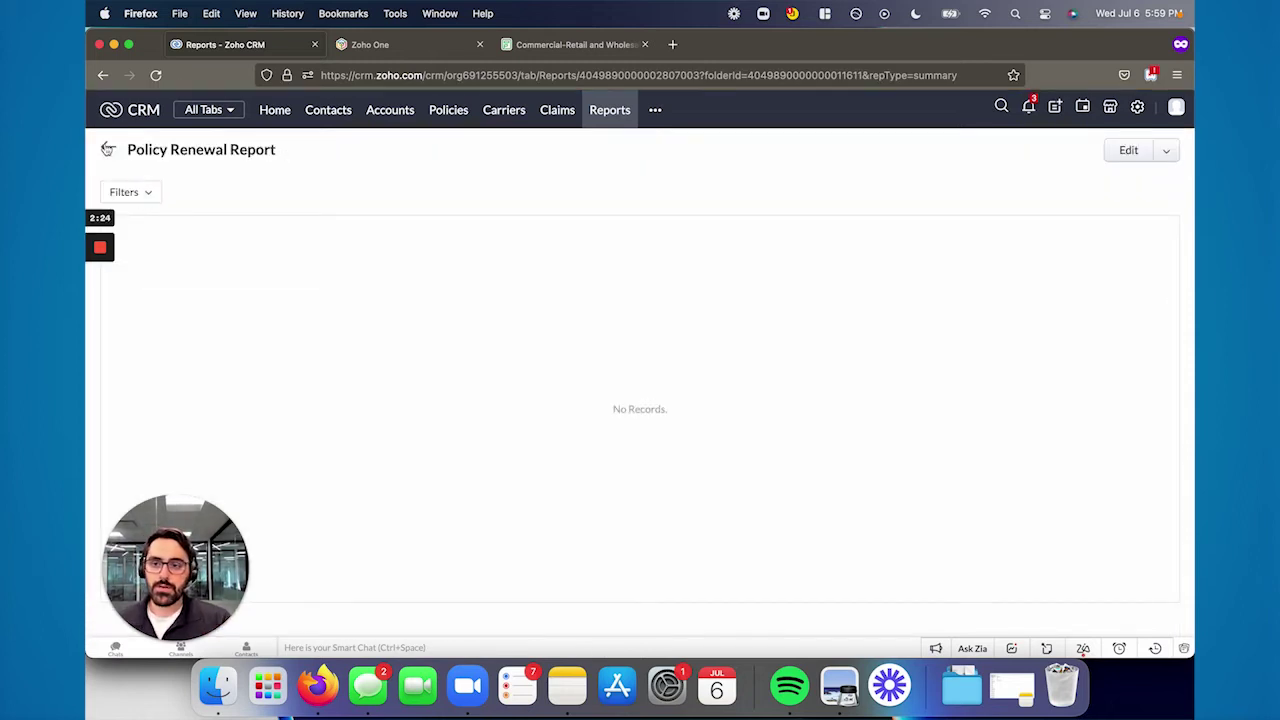
left_click(1124, 153)
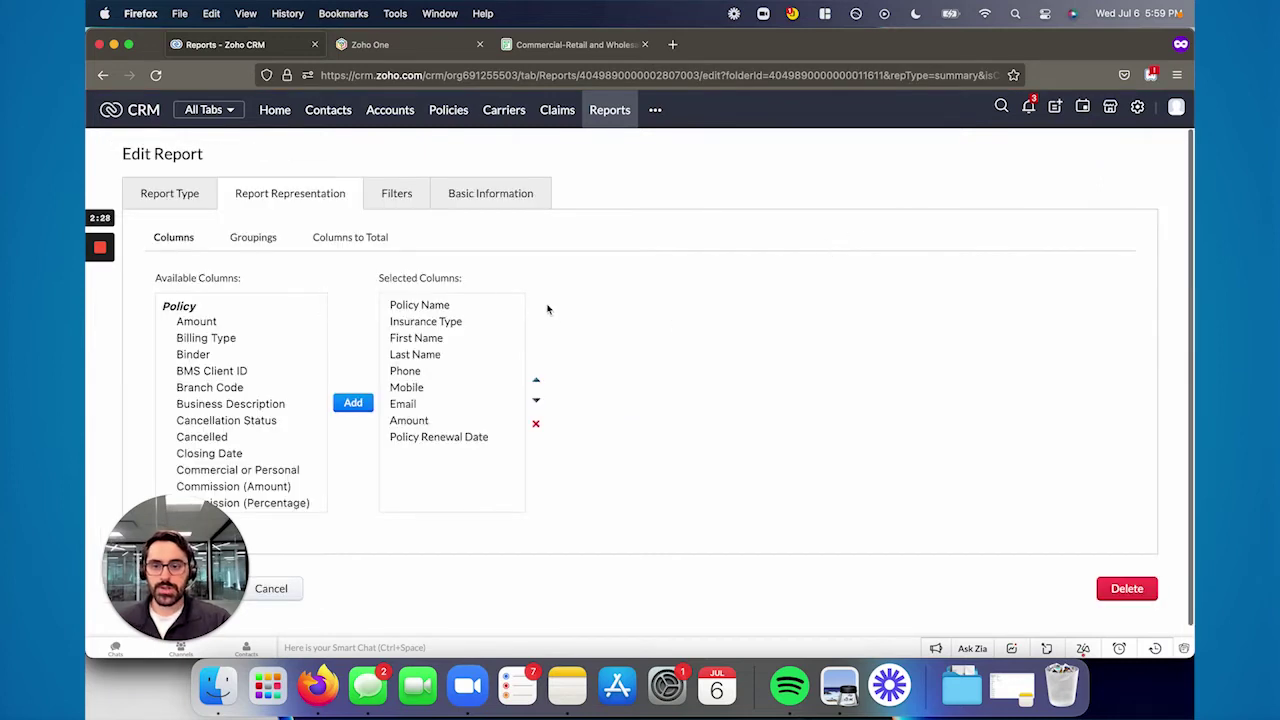
left_click(421, 208)
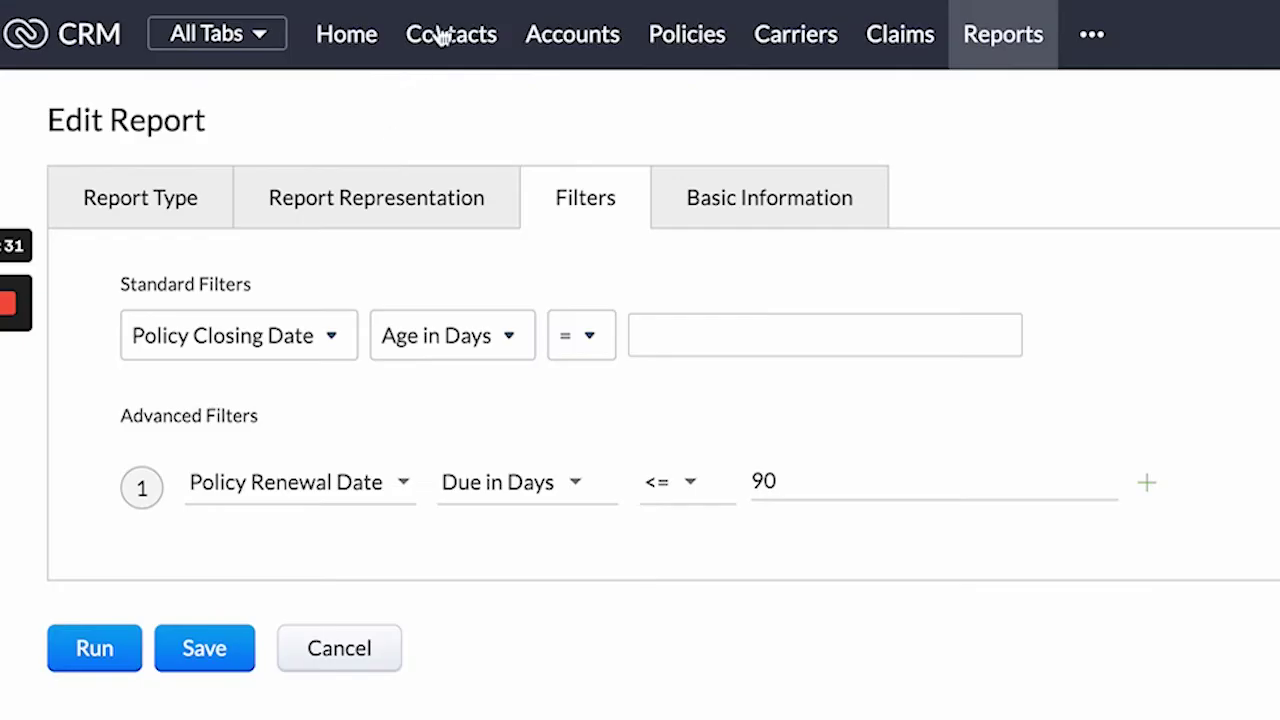
Open the first policy in the Underwriting with Carrier stage and set its Policy Renewal Date to Jul 29, 2022
left_click(684, 40)
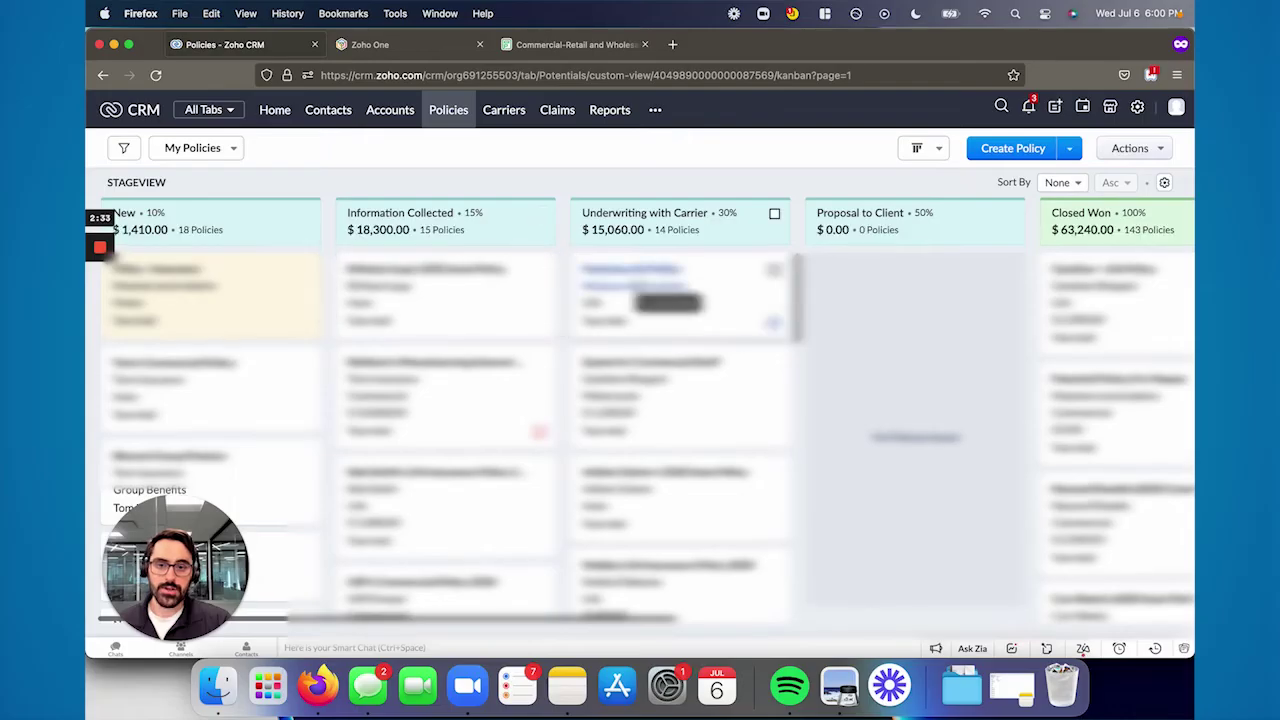
left_click(641, 277)
scroll(597, 353, "down", 6)
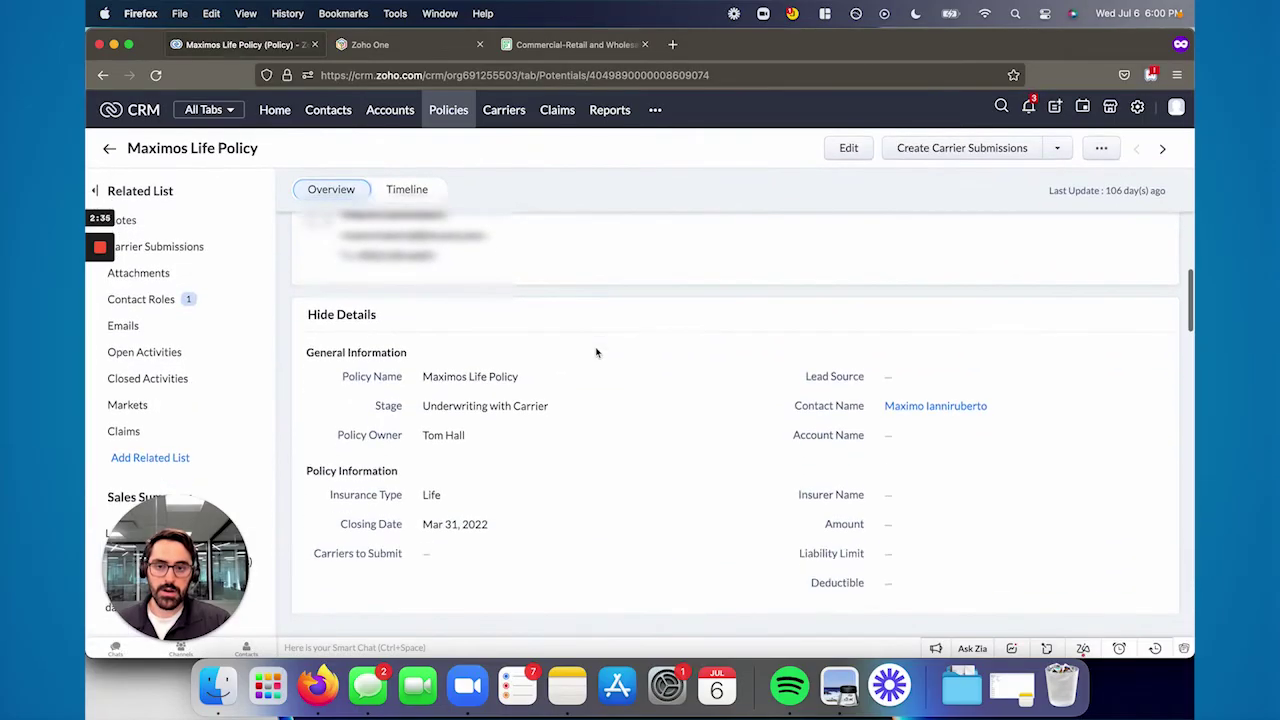
scroll(597, 353, "down", 3)
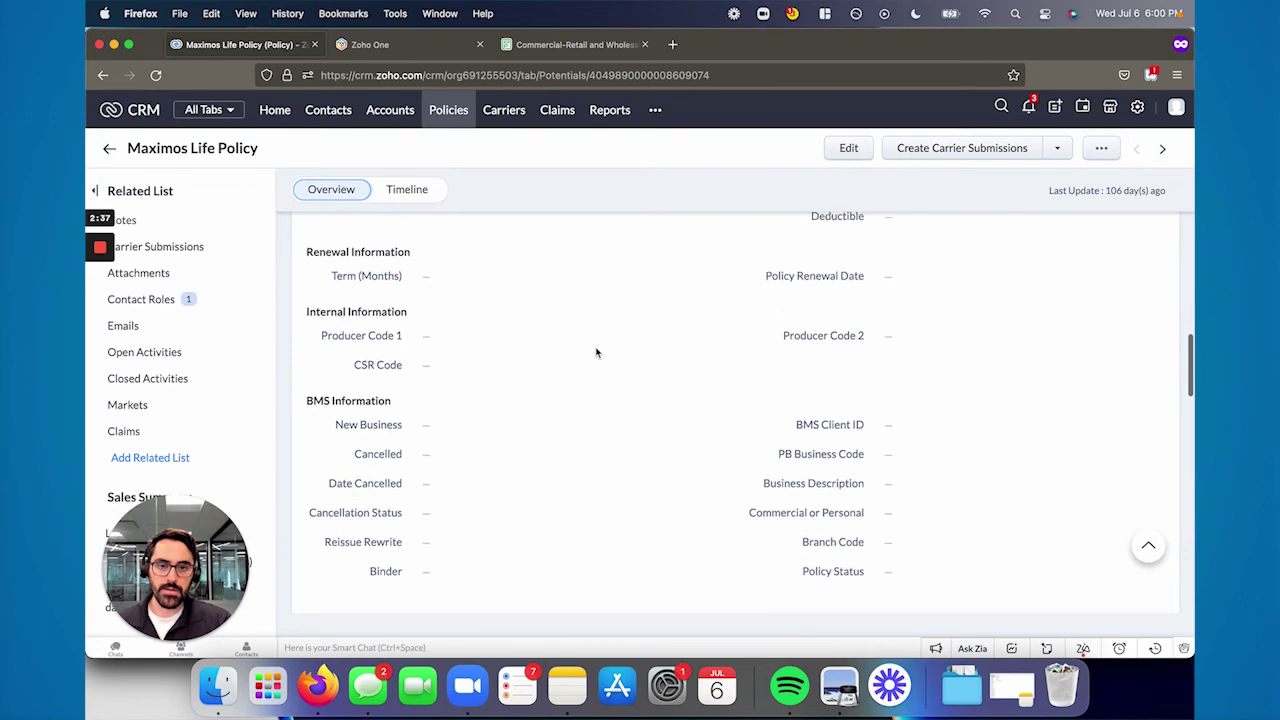
left_click(903, 255)
left_click(1014, 424)
left_click(1107, 253)
Run the Policy Renewal Report again from the list of all reports
left_click(609, 110)
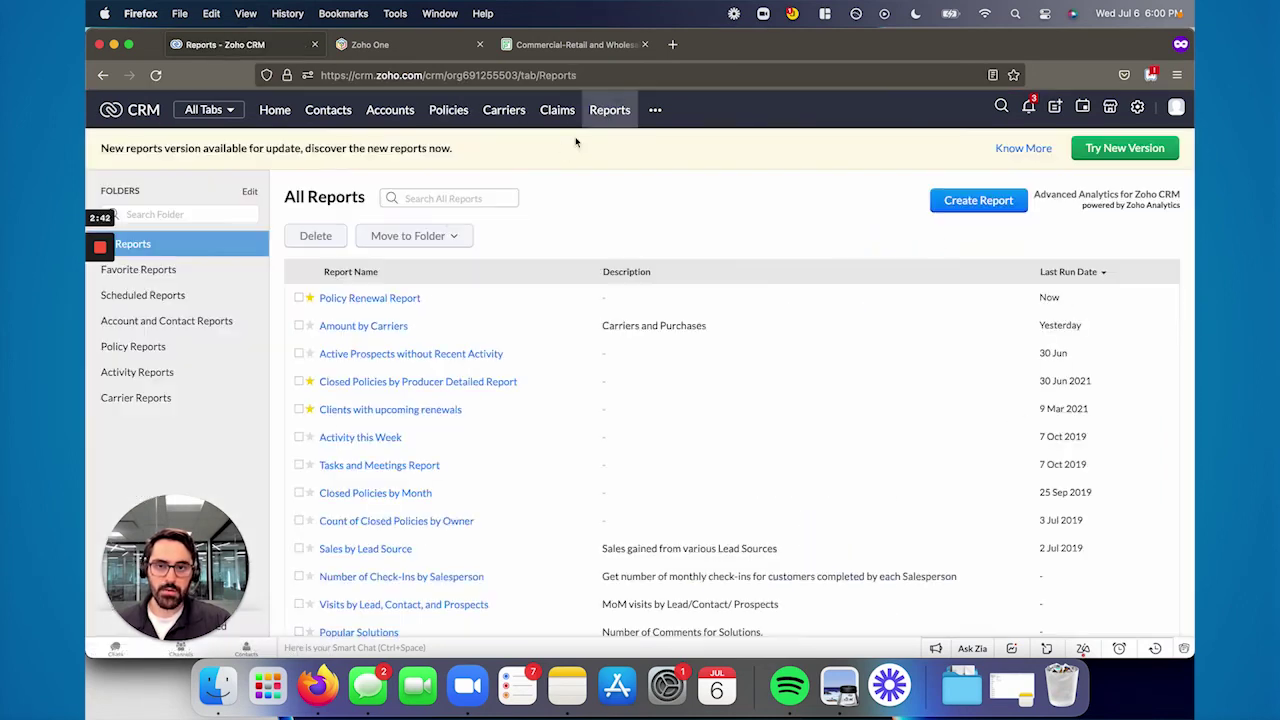
left_click(393, 297)
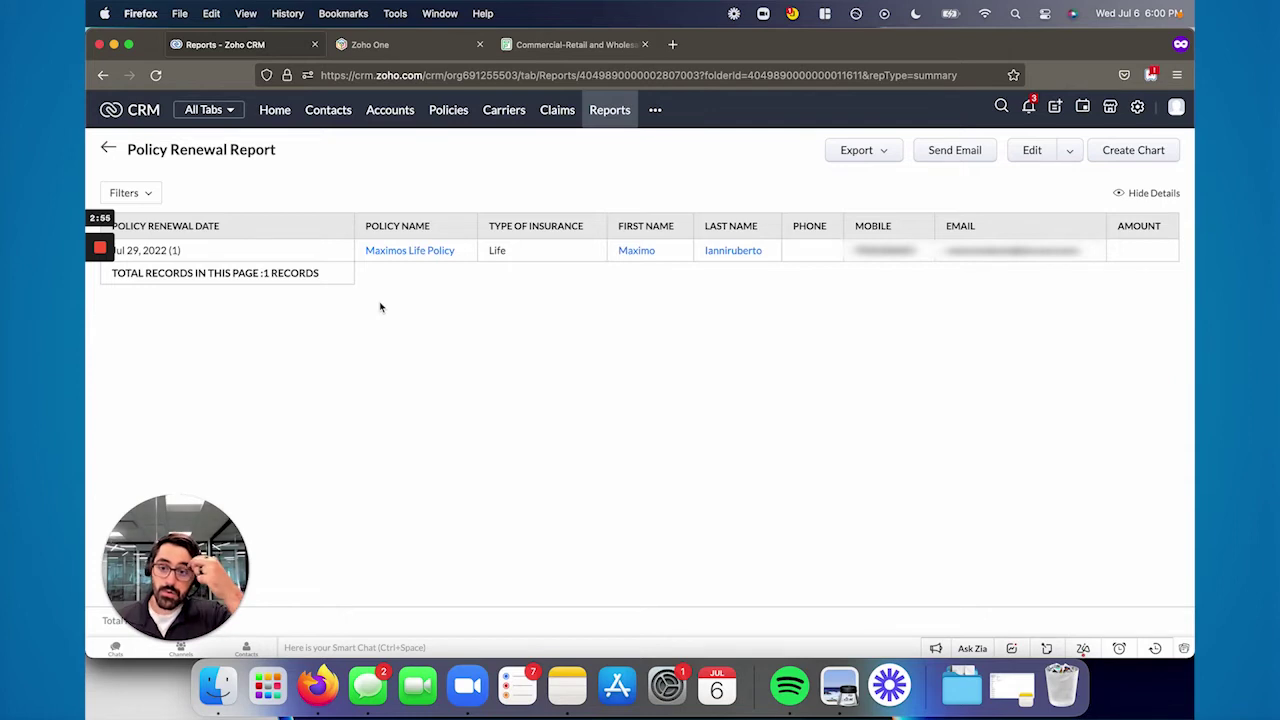
Start a new report scheduler under Scheduled Reports and choose the Policy Renewal Report for it
left_click(612, 112)
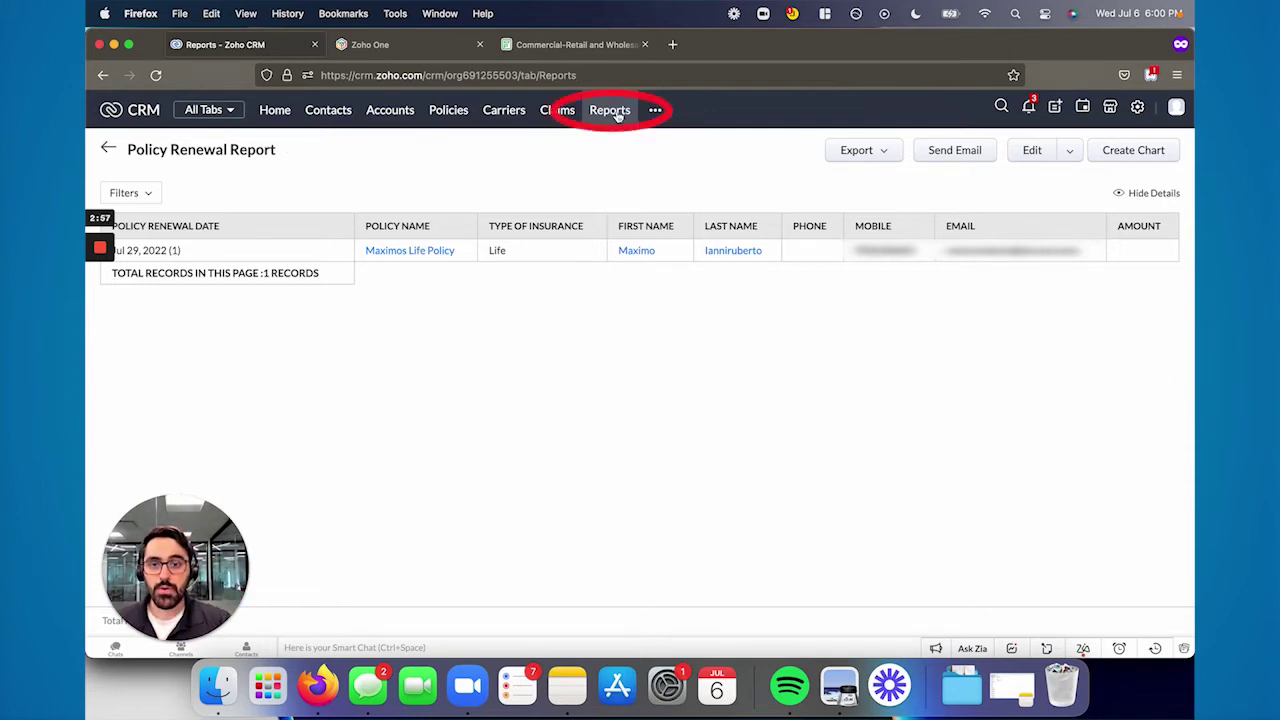
left_click(187, 300)
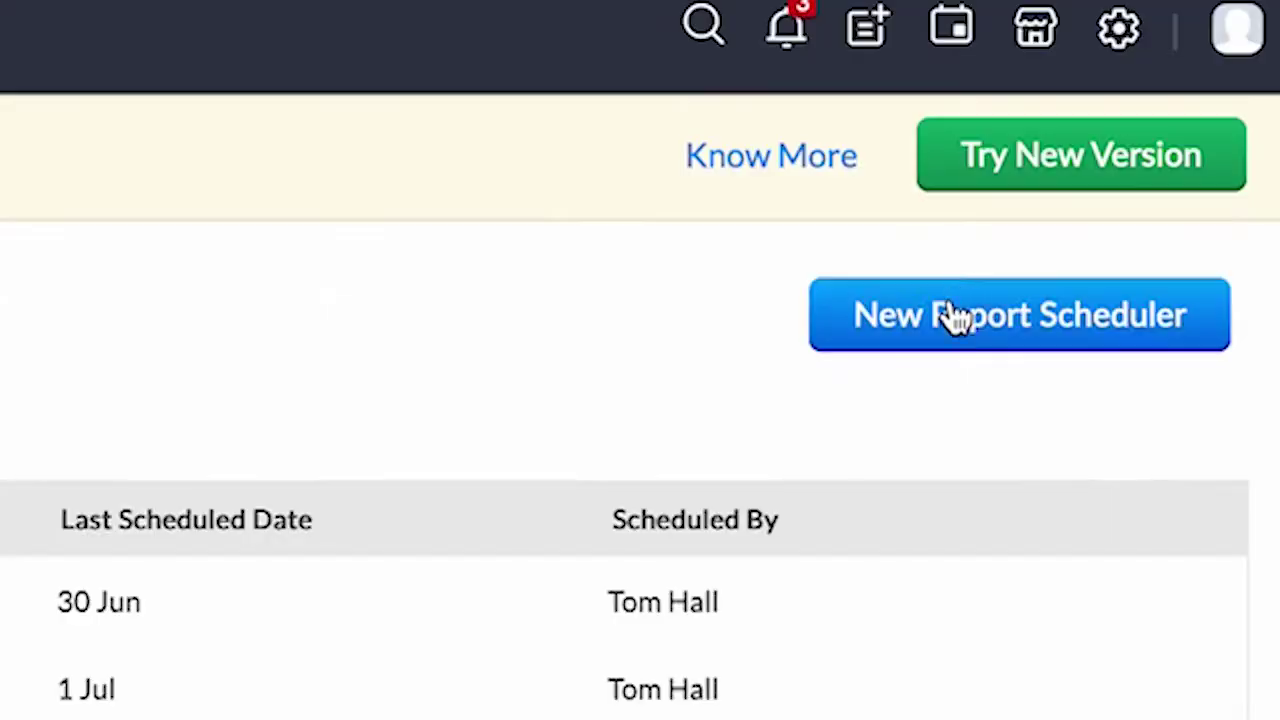
left_click(1083, 202)
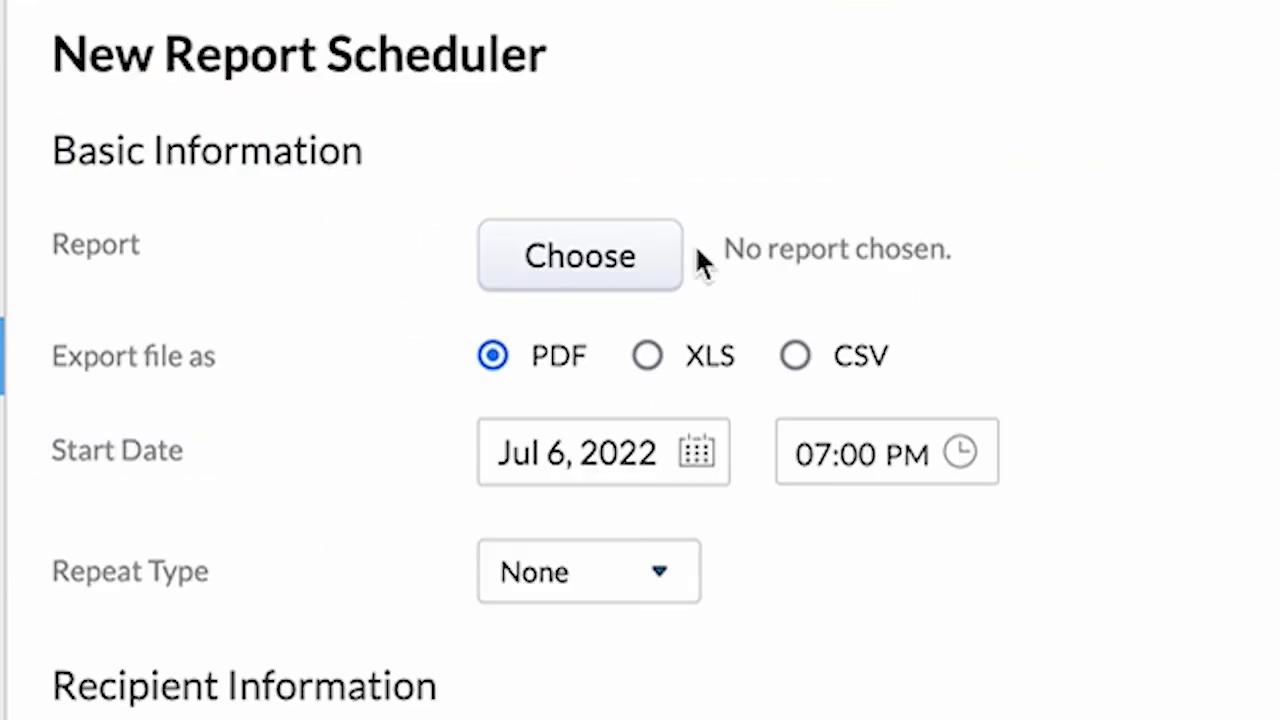
left_click(620, 268)
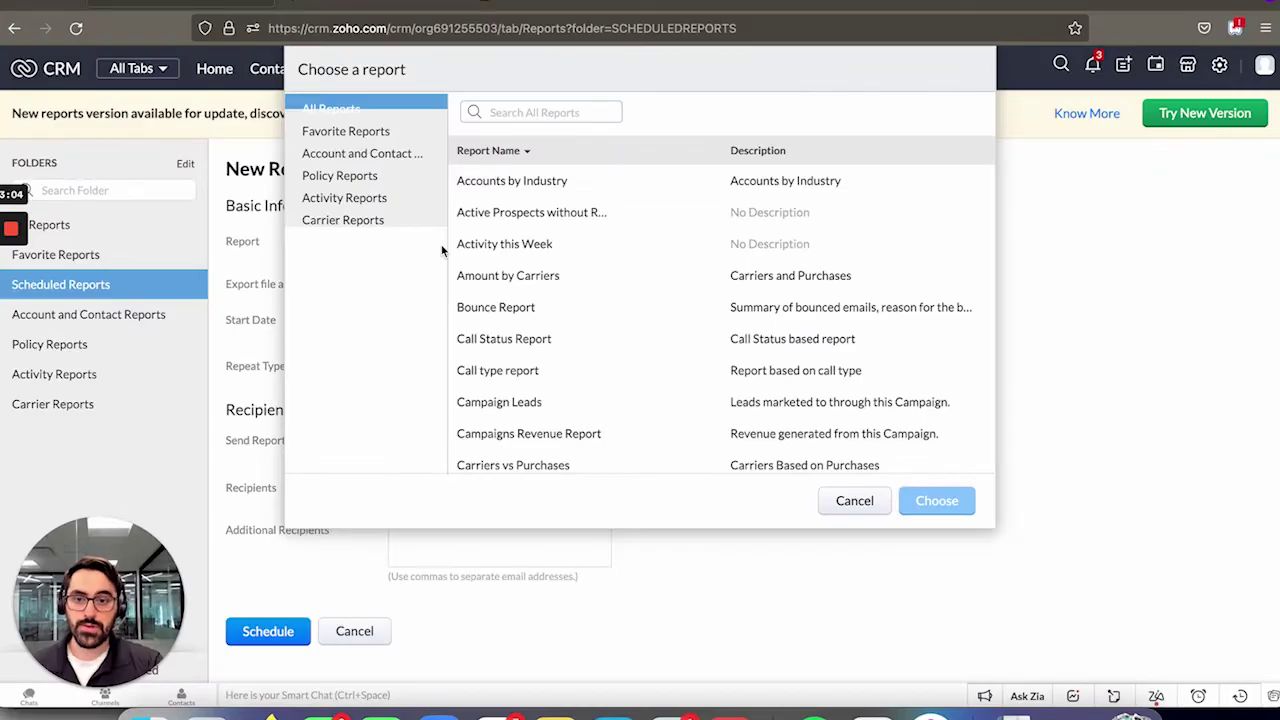
left_click(349, 180)
left_click(498, 190)
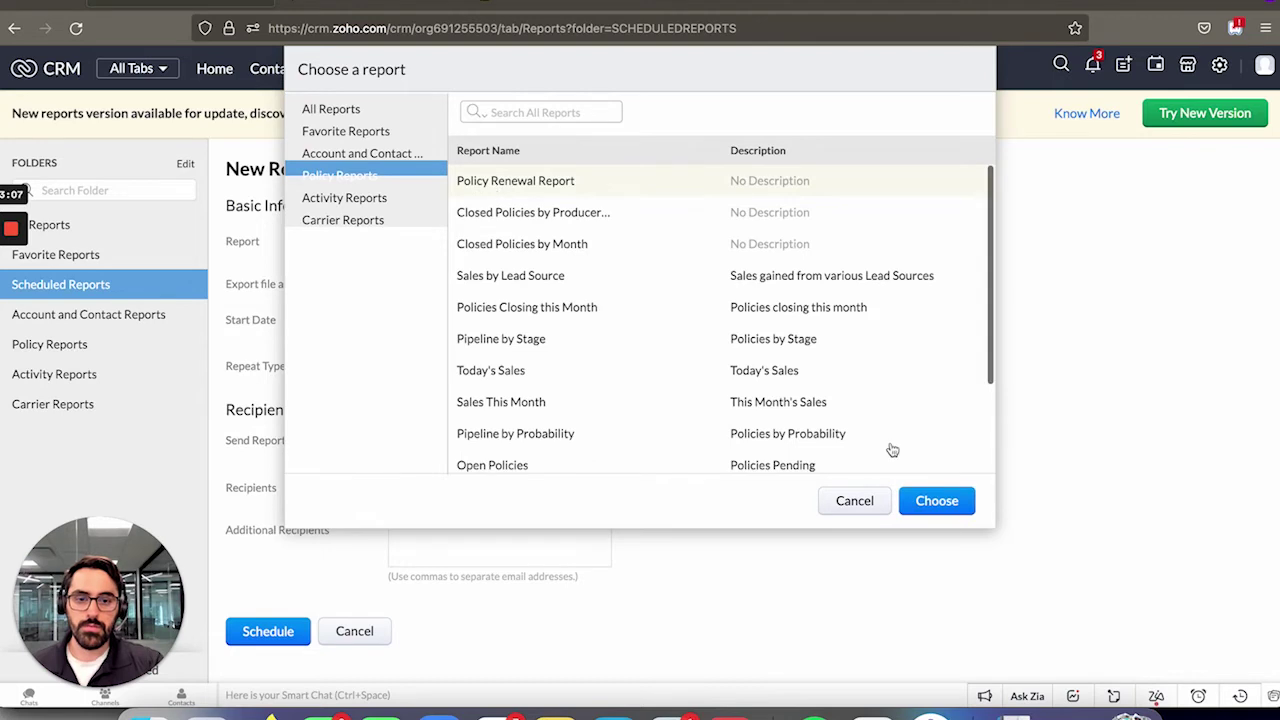
left_click(936, 501)
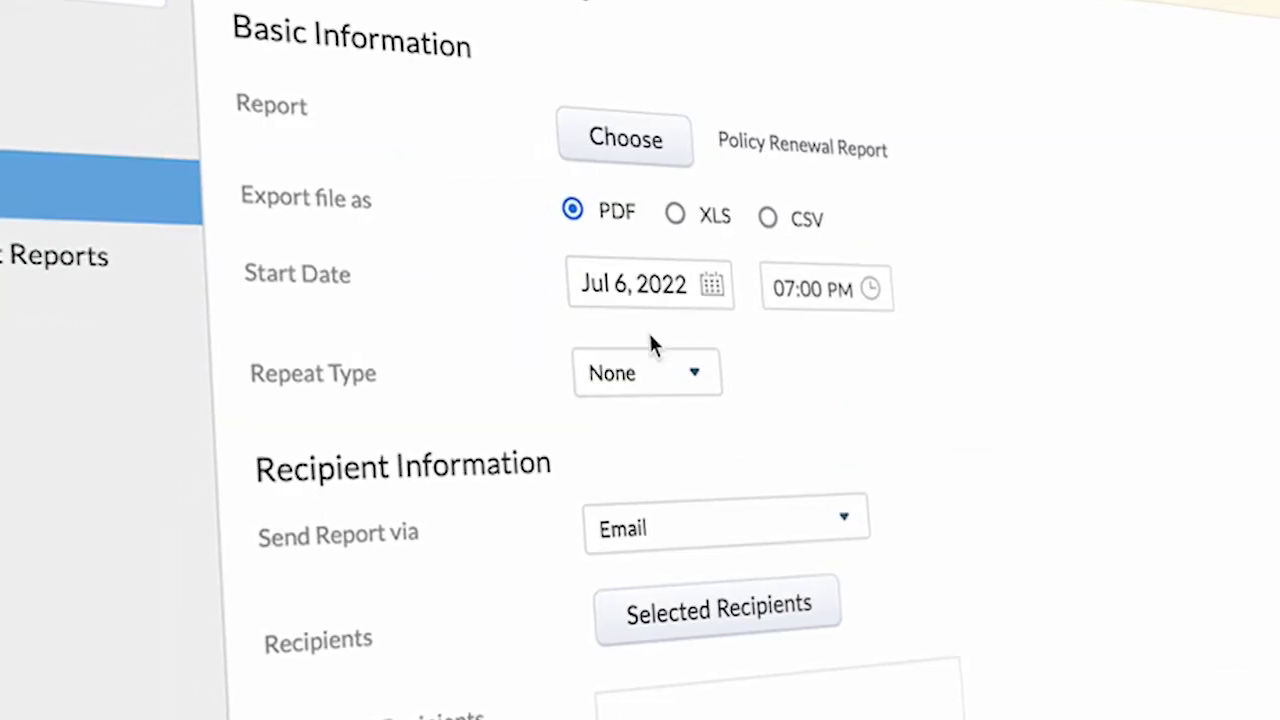
View the scheduler's repeat type options and cancel the new report schedule
left_click(604, 374)
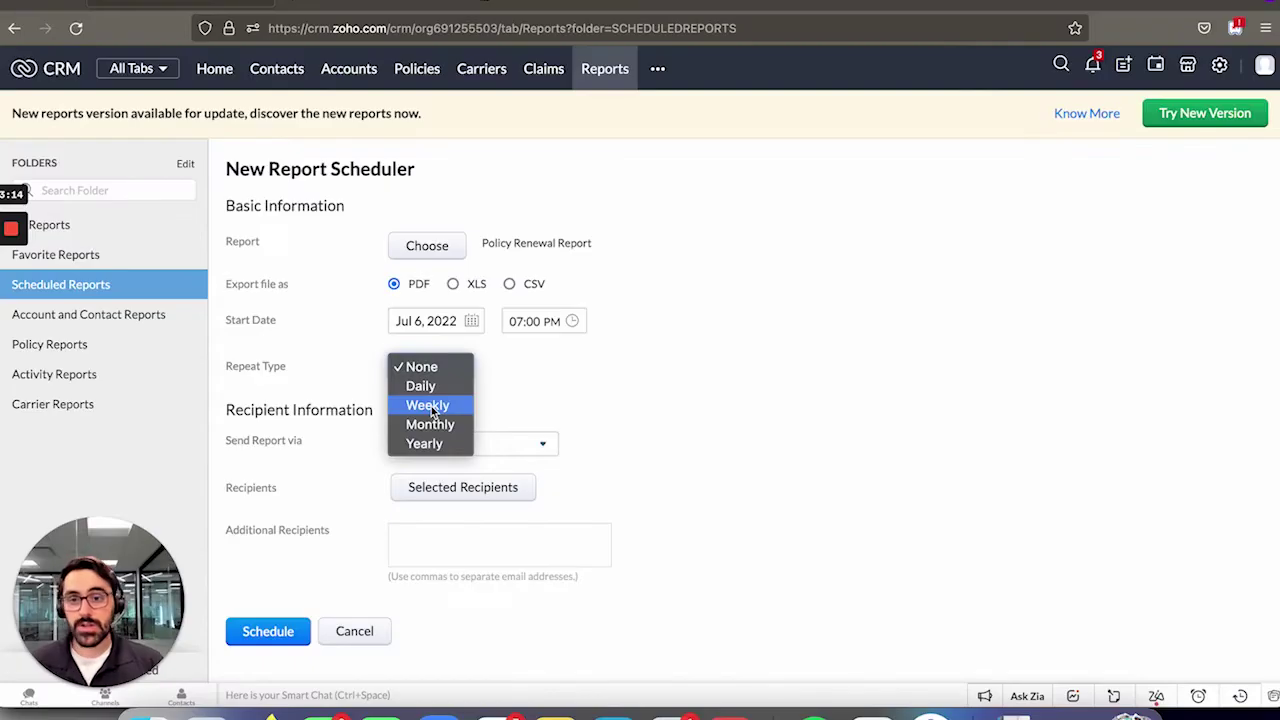
left_click(386, 632)
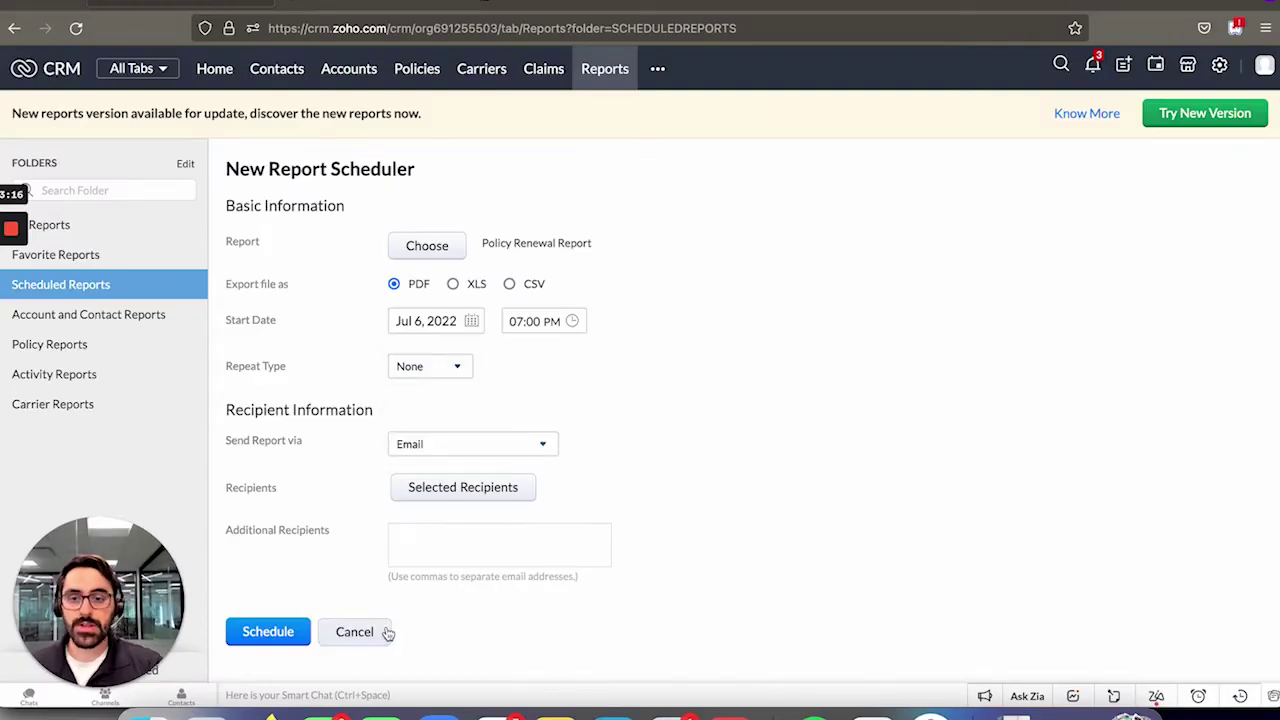
left_click(386, 632)
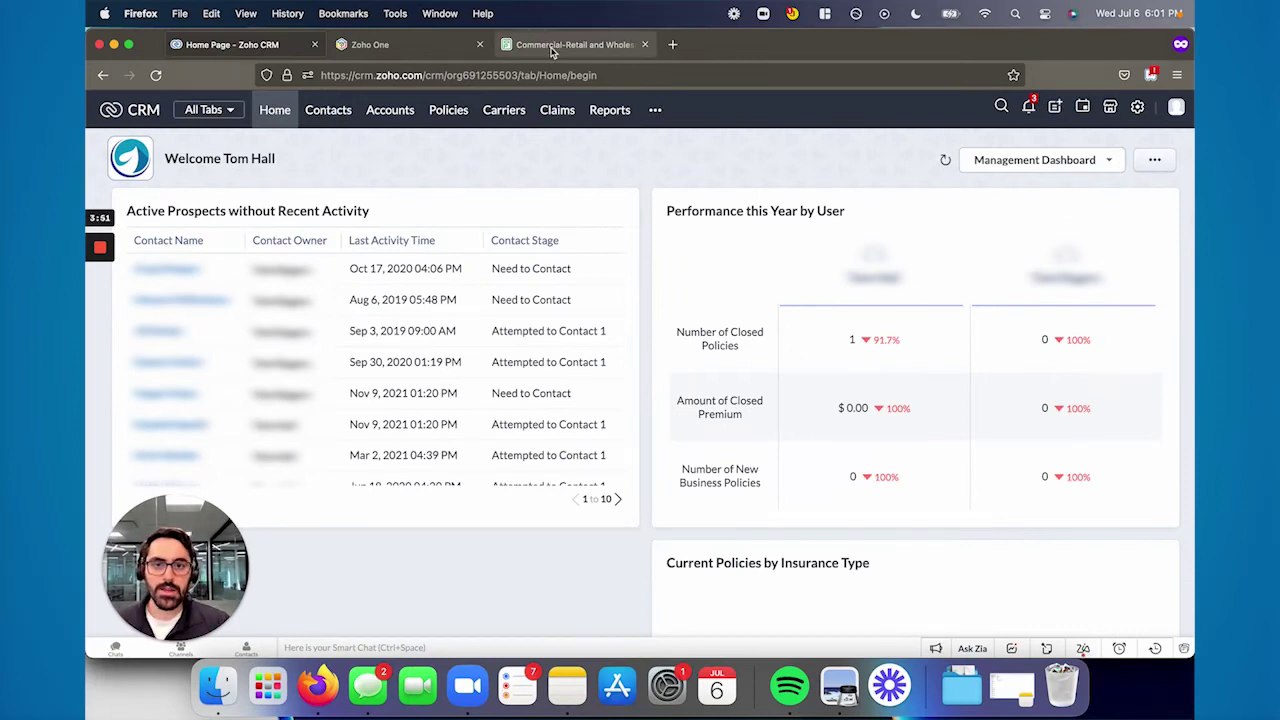
Switch to Zoho Forms at forms.zoho.com in a new browser tab and open the Example form
left_click(674, 47)
type("forms.zoho.com/")
key("Return")
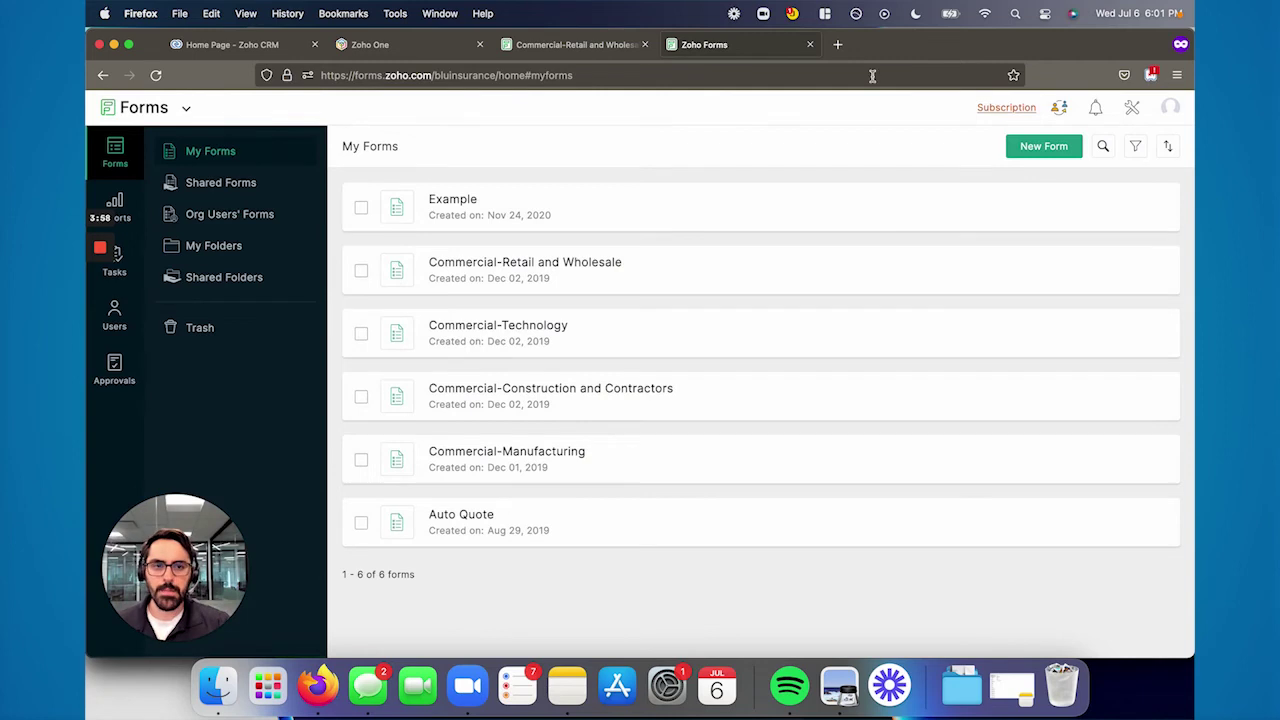
mouse_move(631, 200)
left_click(953, 207)
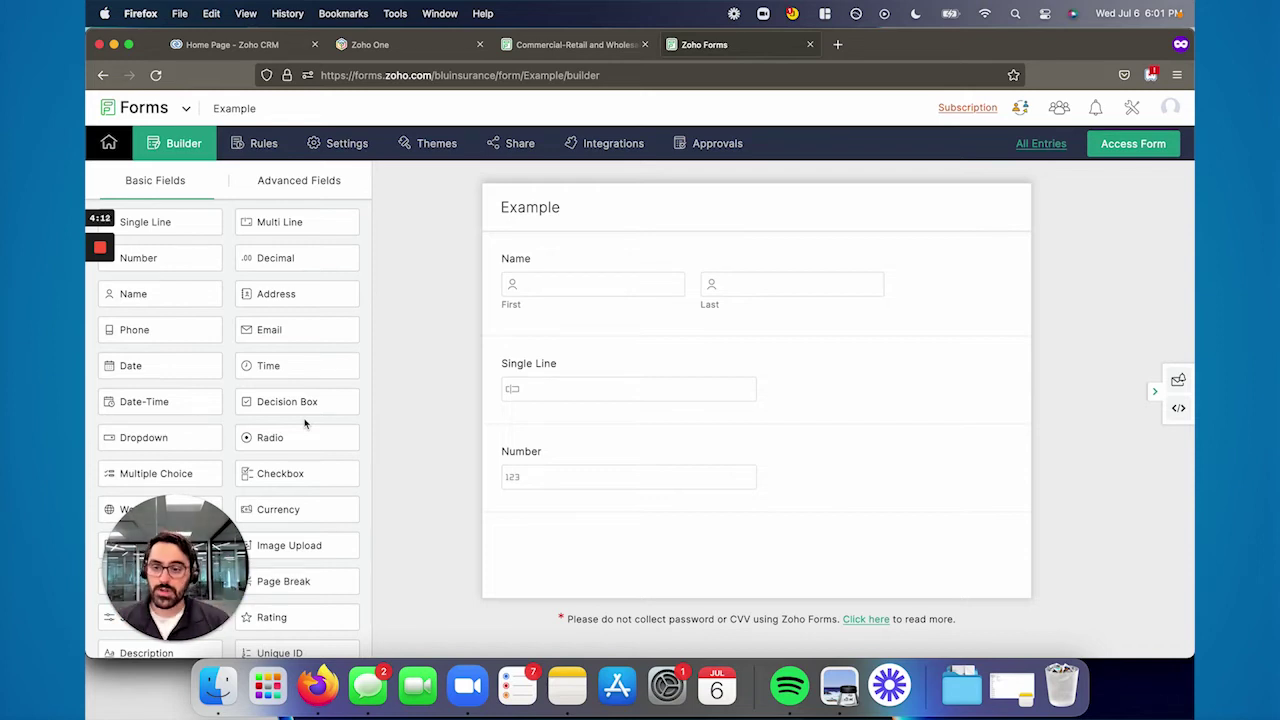
Start a Zoho CRM integration for the Example form and select Contacts as its module
left_click(605, 147)
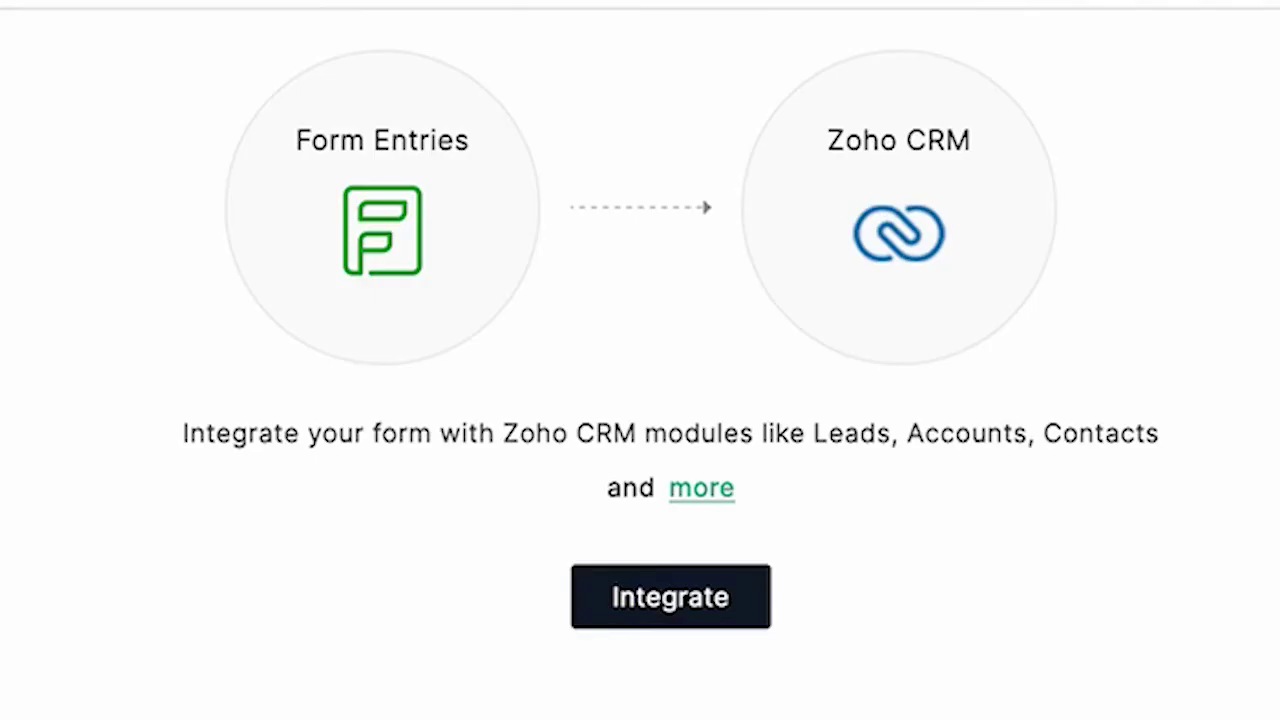
left_click(648, 594)
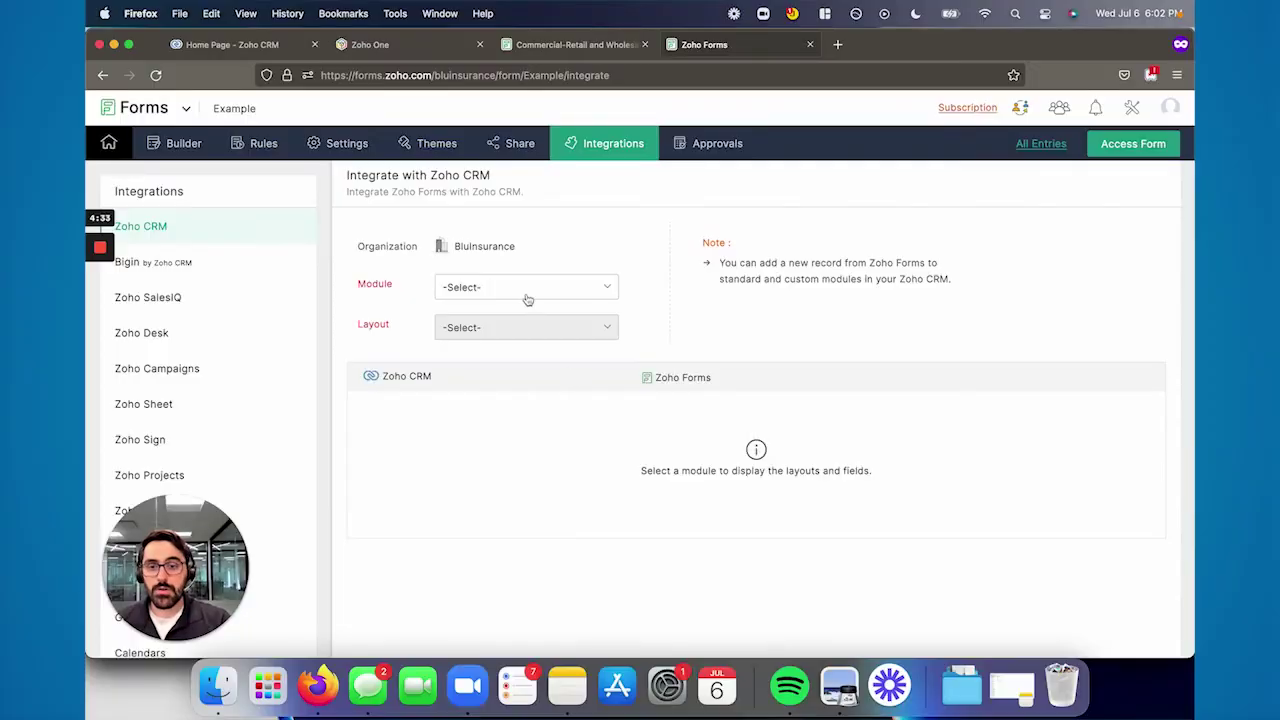
left_click(527, 287)
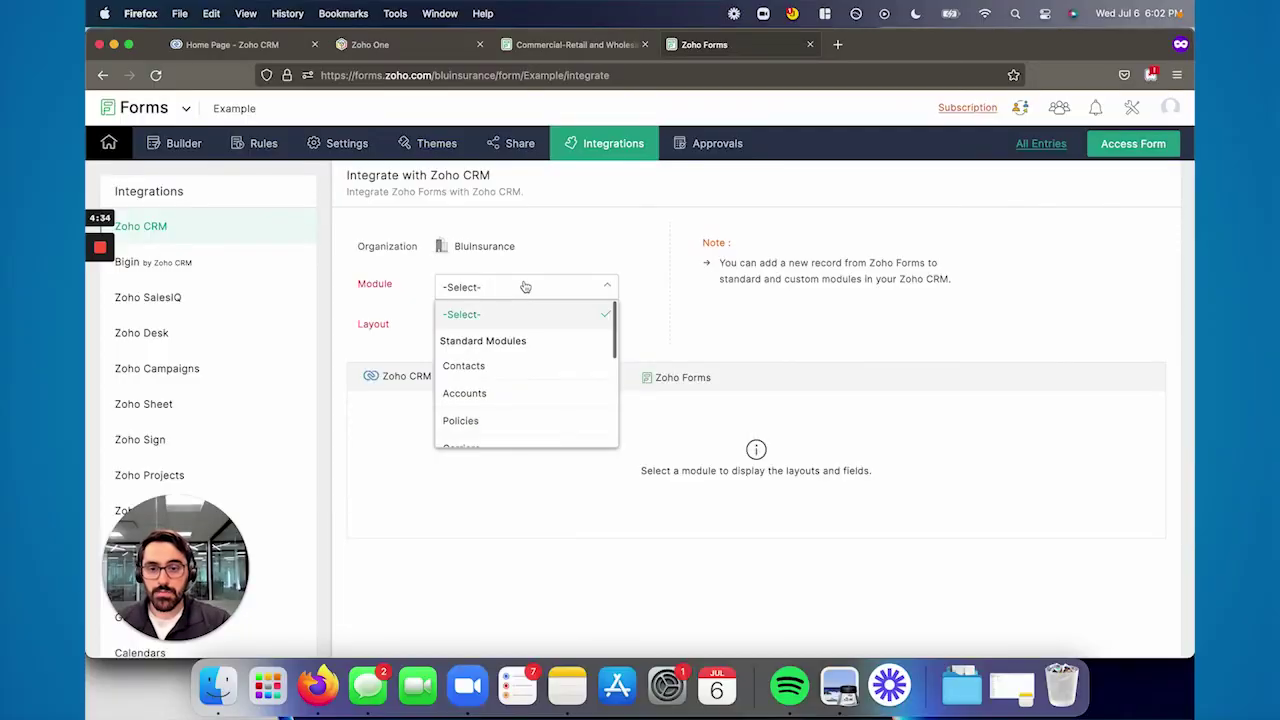
left_click(485, 367)
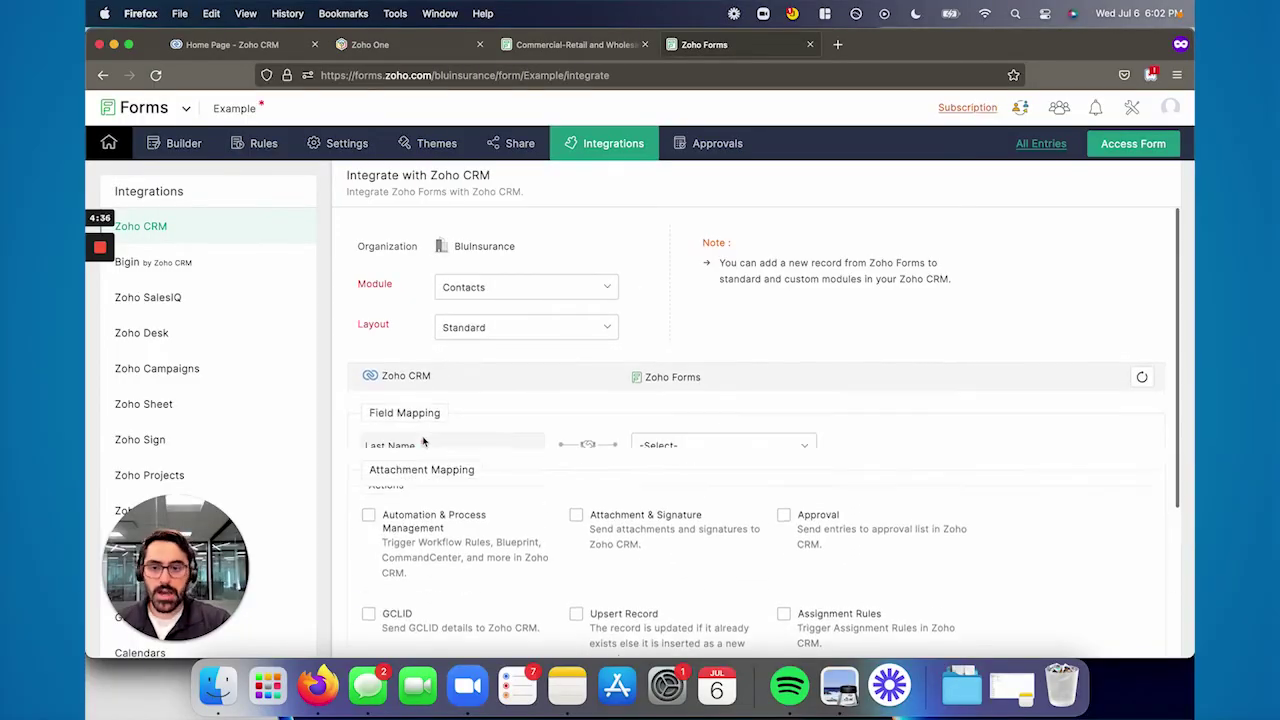
Map the CRM Last Name field to Name - Last and add a First Name field mapped to Name - First
left_click(662, 446)
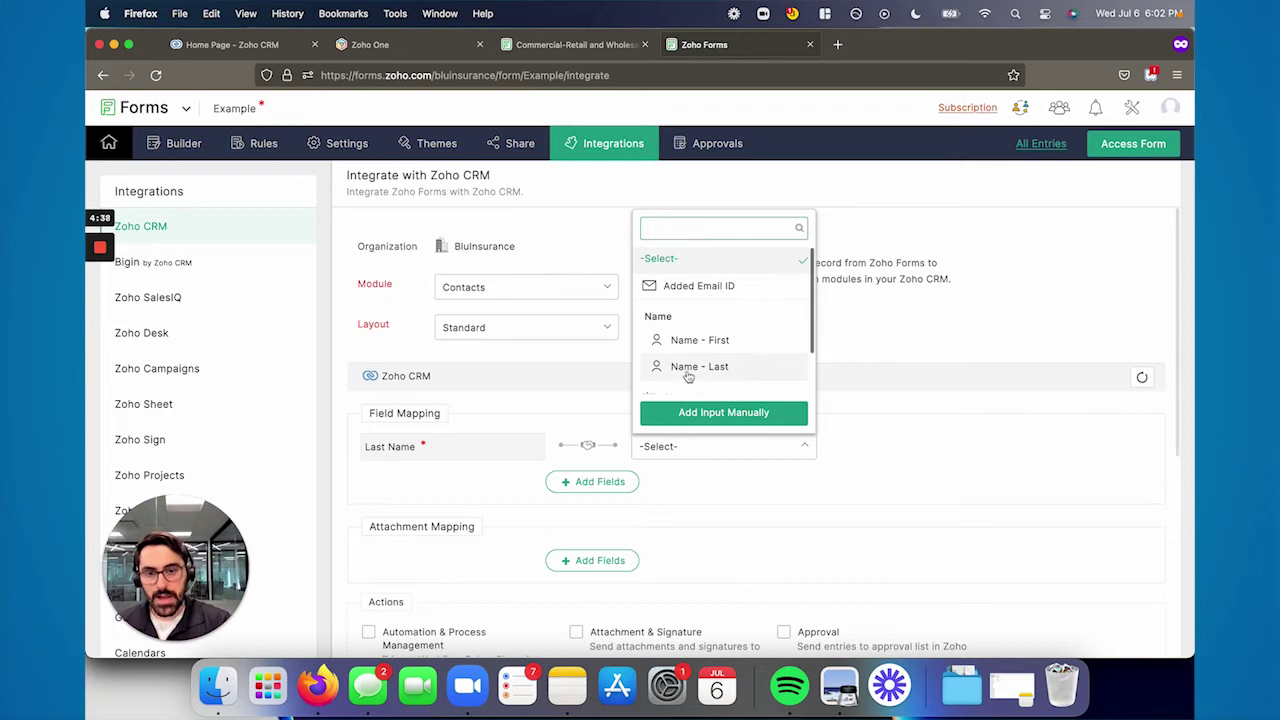
left_click(688, 372)
left_click(590, 481)
left_click(407, 484)
left_click(443, 365)
left_click(680, 481)
scroll(700, 385, "down", 1)
left_click(684, 393)
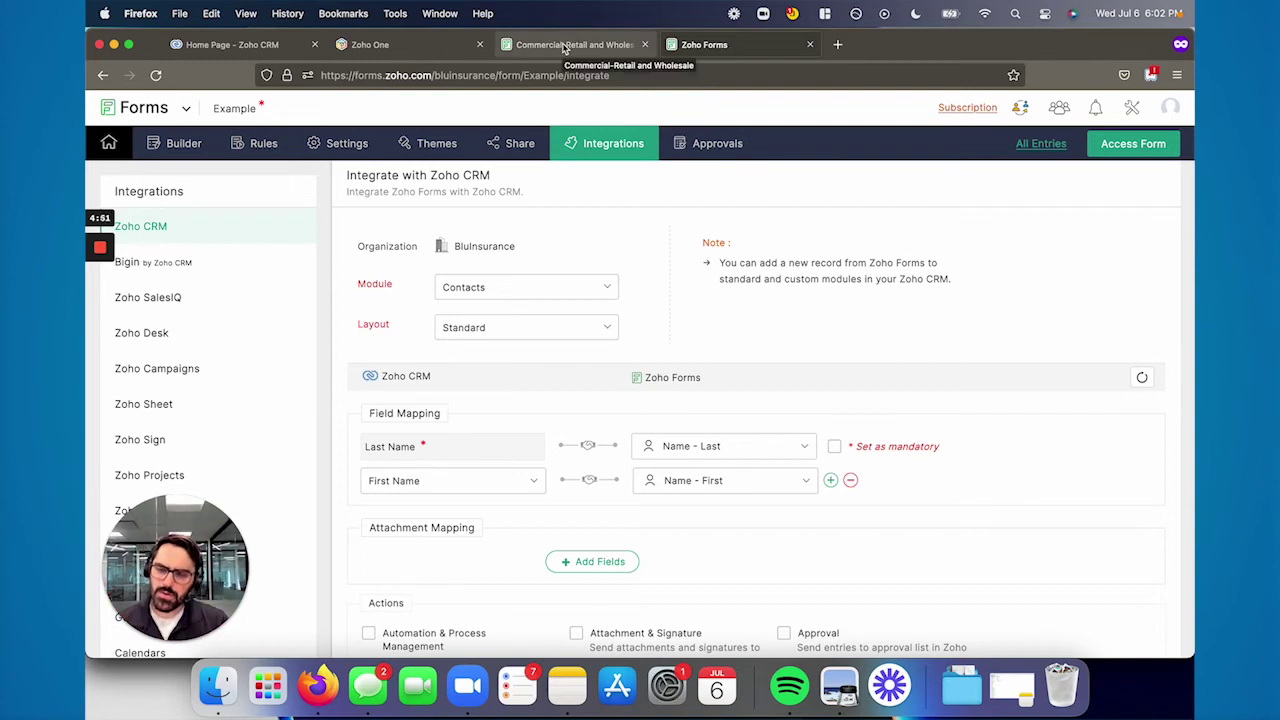
In the Commercial-Retail and Wholesale form, set the percentage of revenue generated in Canada to 20-40%
left_click(565, 45)
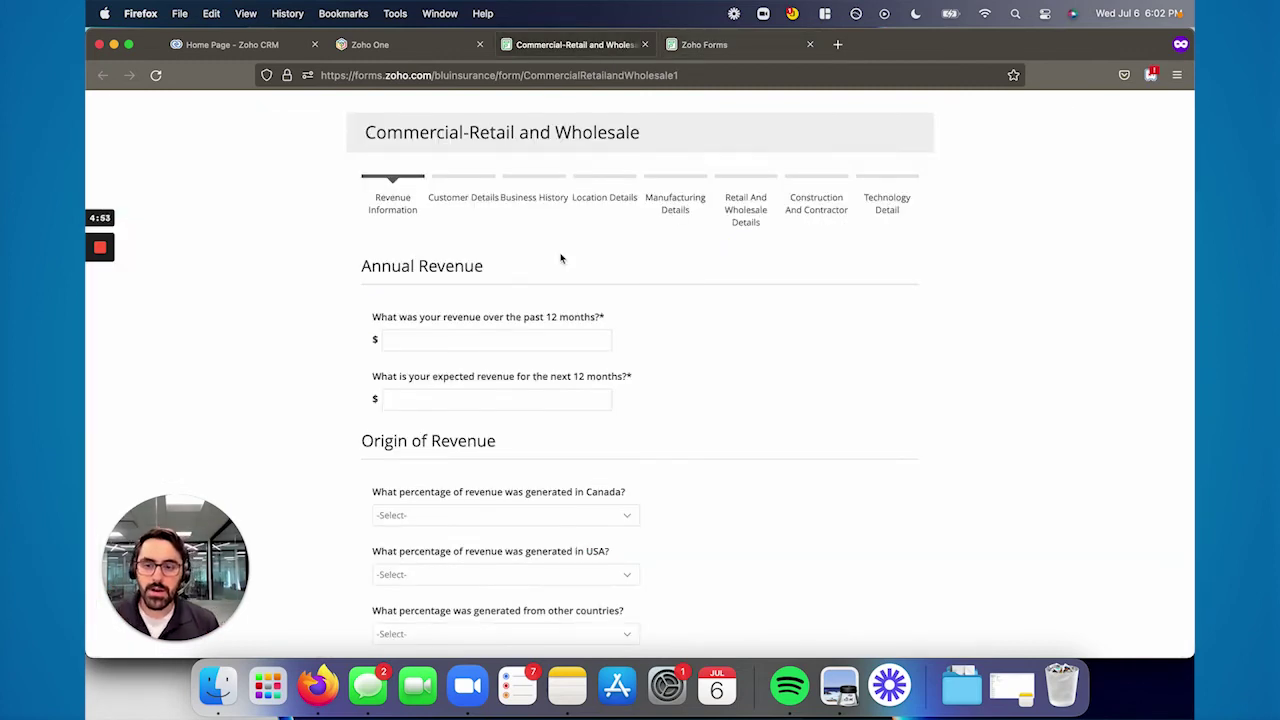
scroll(561, 259, "down", 1)
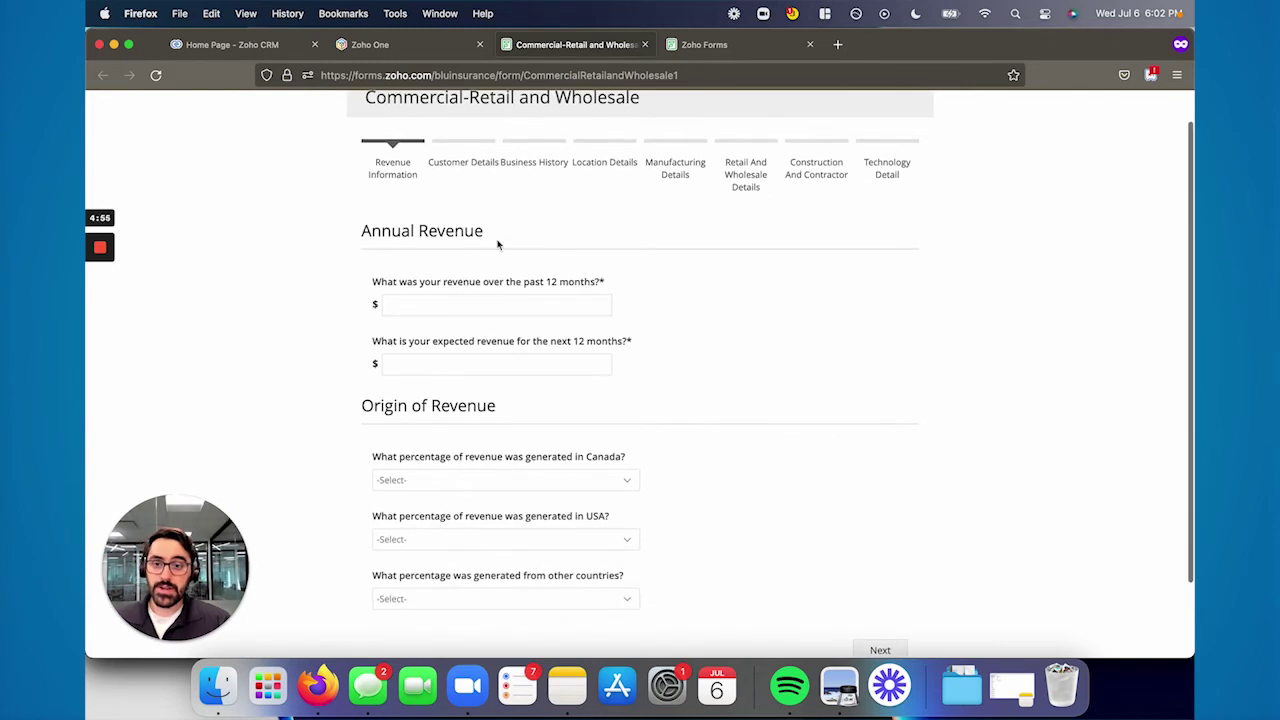
scroll(545, 276, "down", 2)
left_click(463, 410)
left_click(434, 500)
scroll(565, 458, "up", 3)
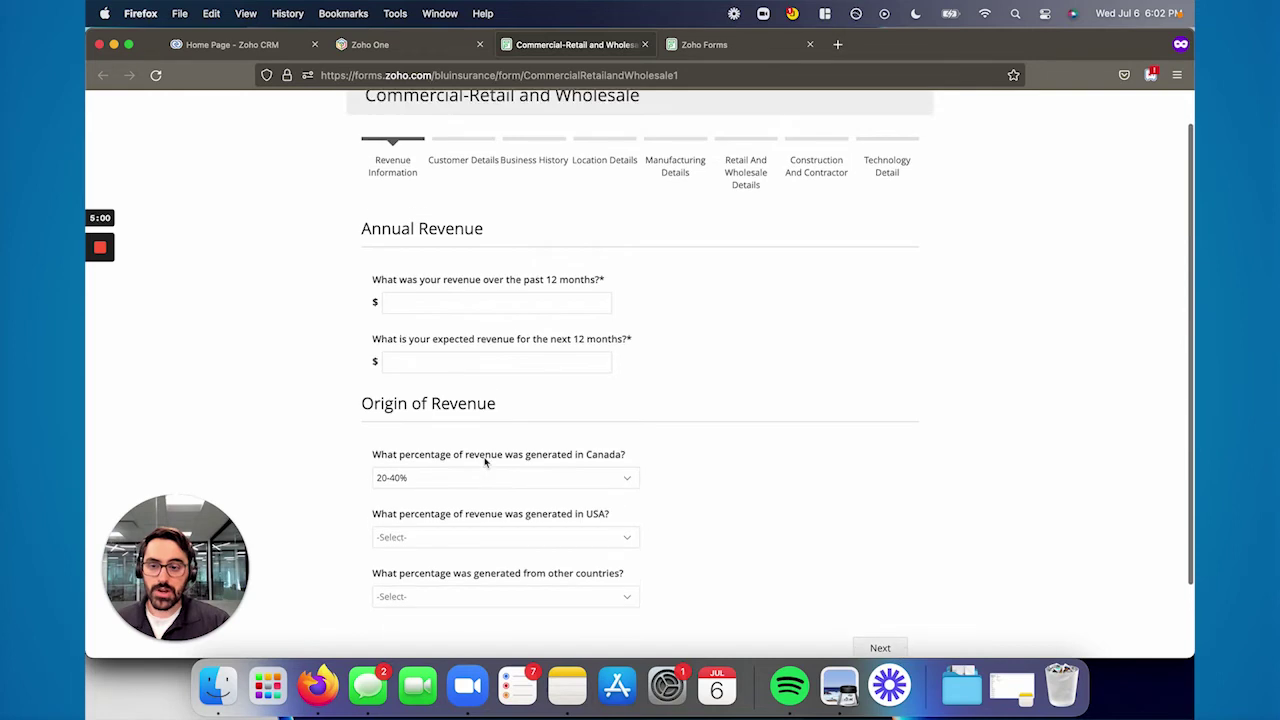
Look over the form's Customer Details, Business History, Location Details and Manufacturing Details page headings
left_click(464, 180)
left_click(528, 186)
left_click(602, 188)
left_click(670, 190)
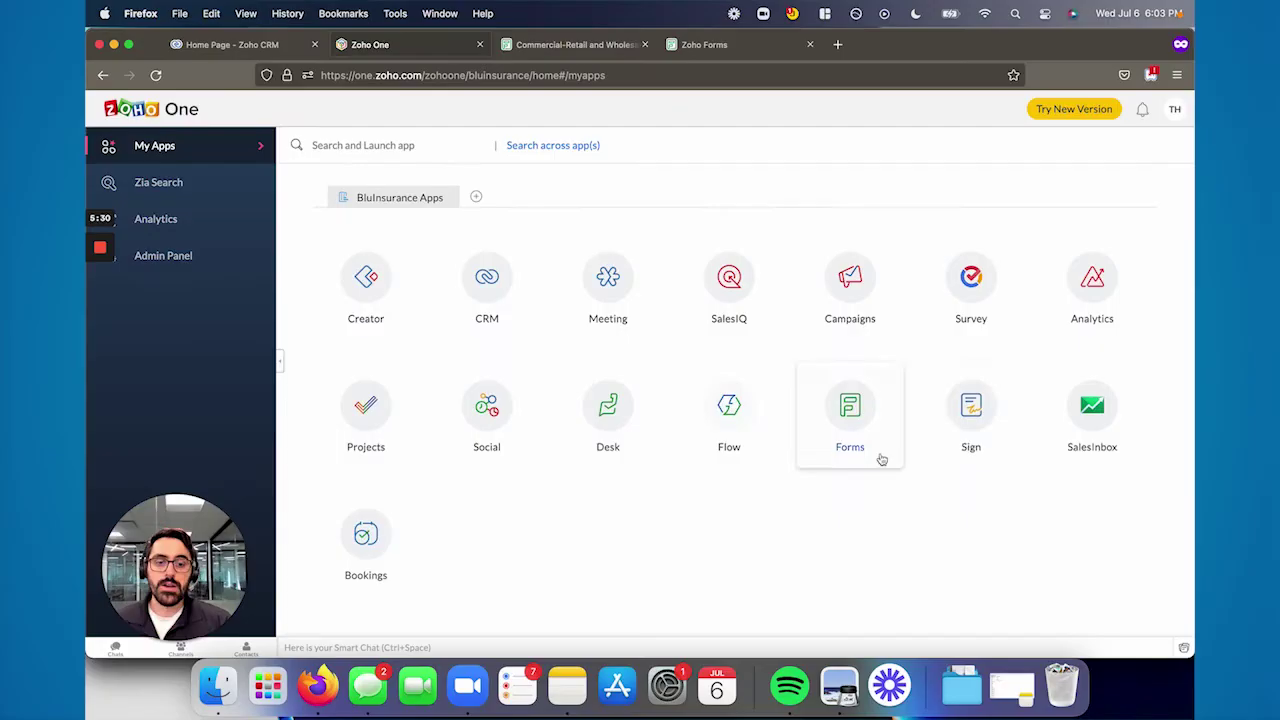
Open Zoho Sign from Zoho One, start a send-for-signatures request and look over its file upload, document name and recipient options
left_click(967, 432)
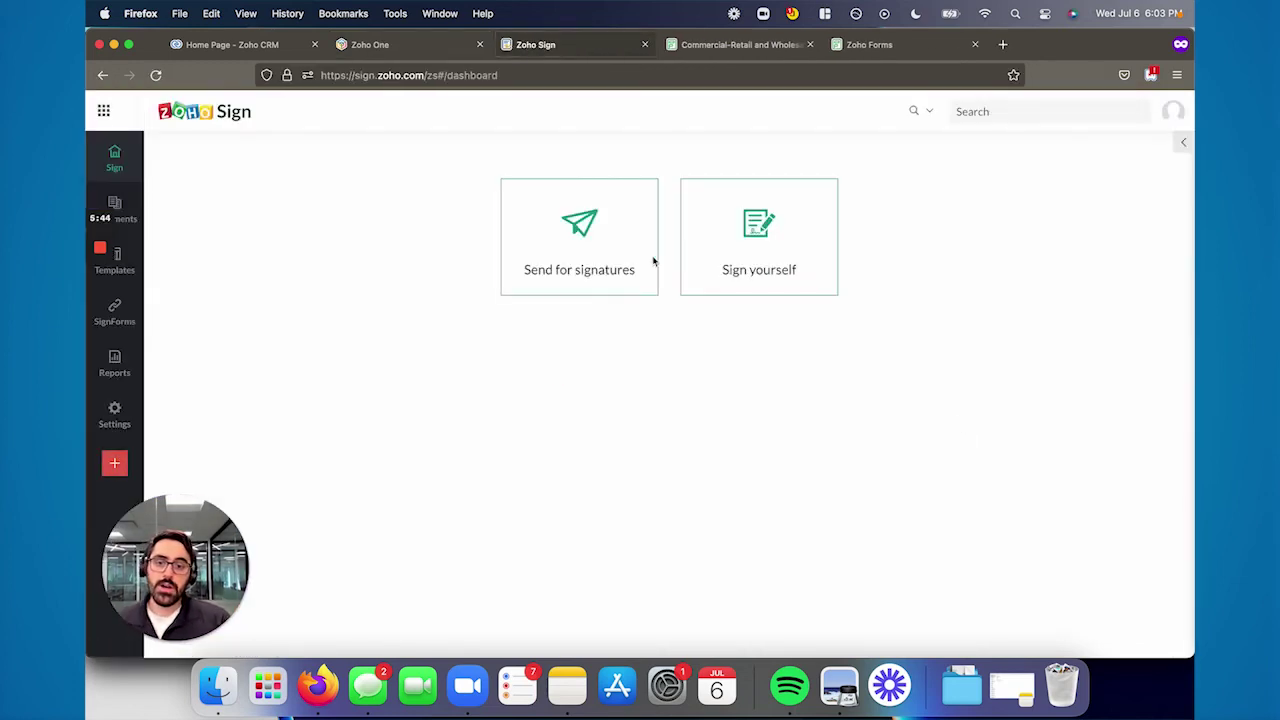
left_click(597, 253)
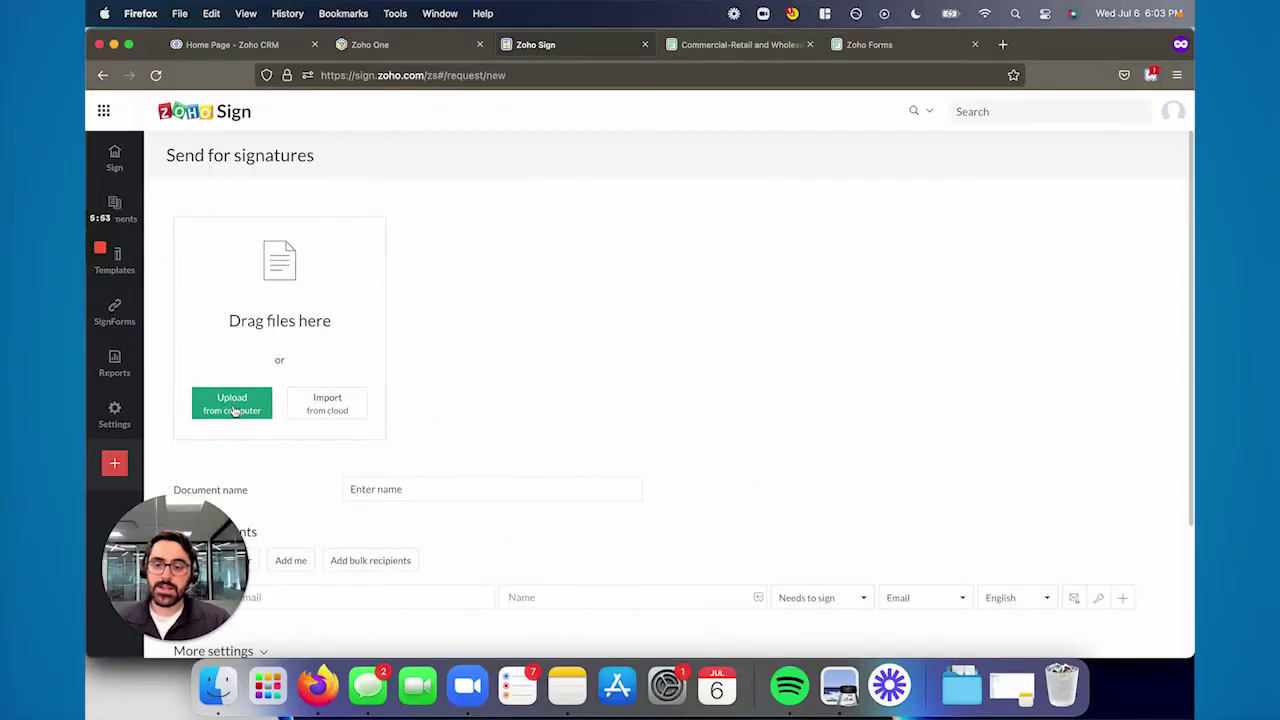
left_click(233, 405)
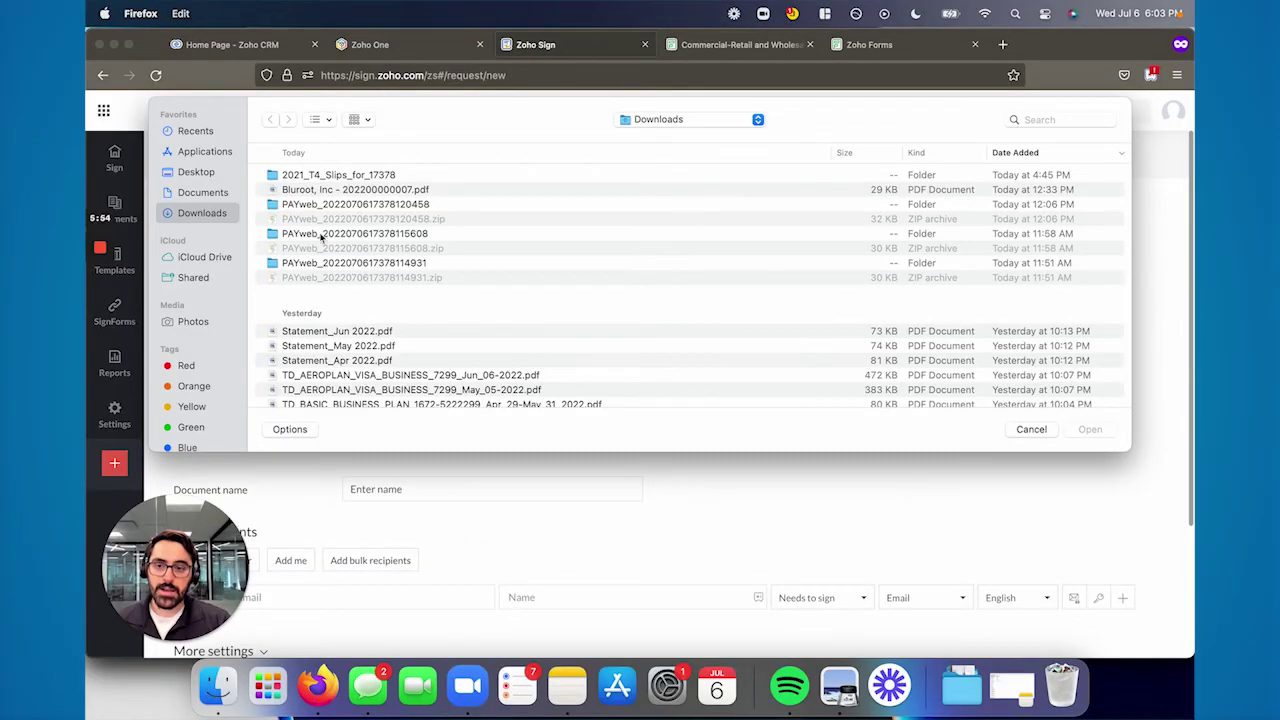
left_click(1029, 431)
scroll(526, 357, "down", 1)
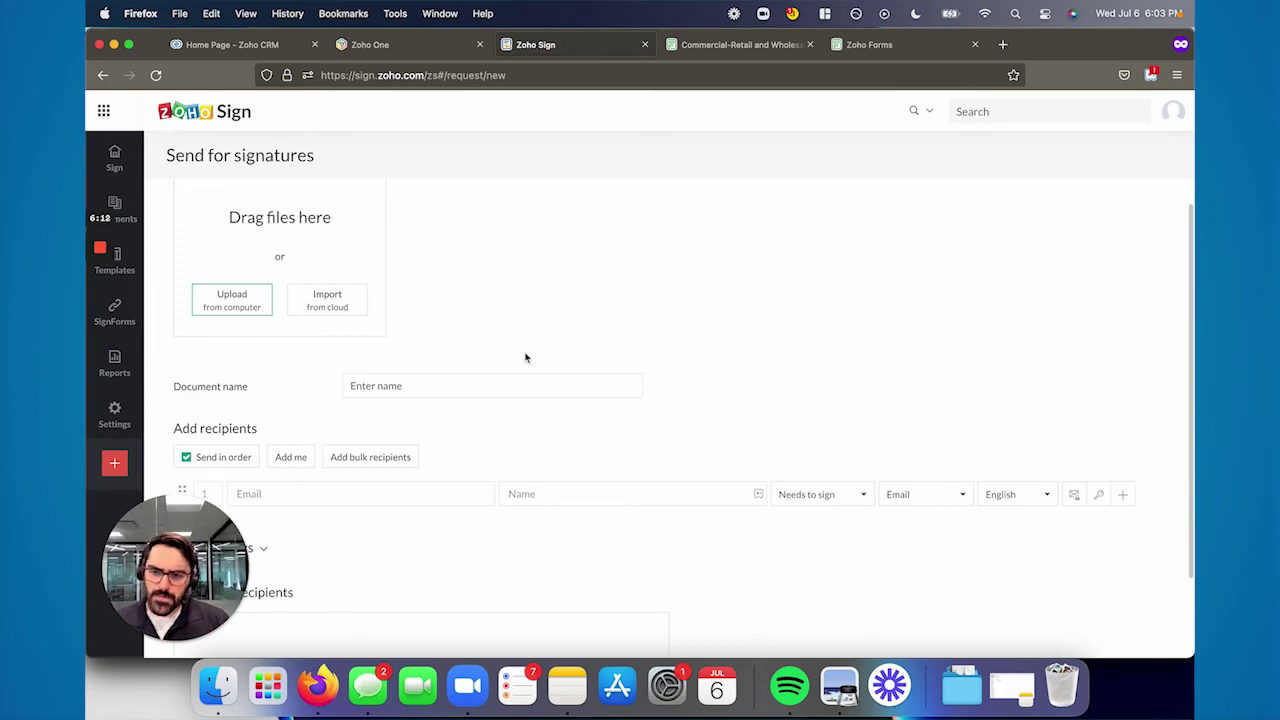
Review the Zoho Sign notification settings for sent and received documents, and view the organization details with the logo option
left_click(113, 420)
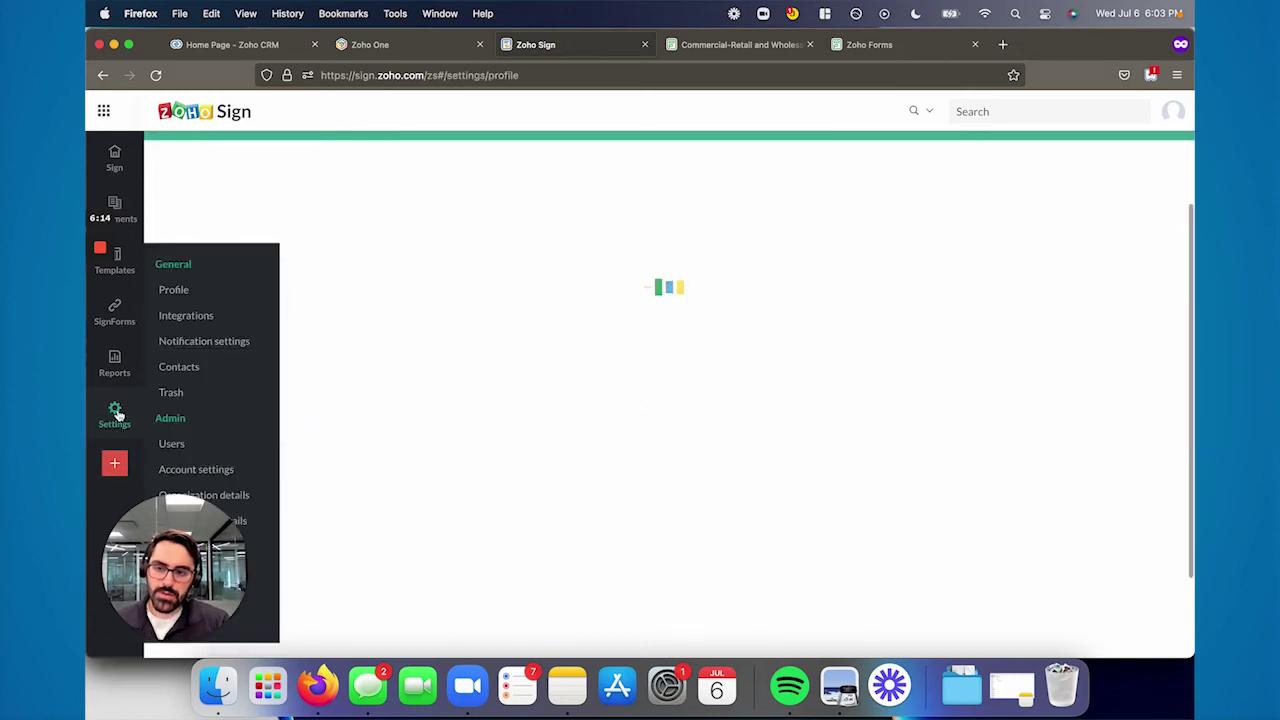
left_click(230, 345)
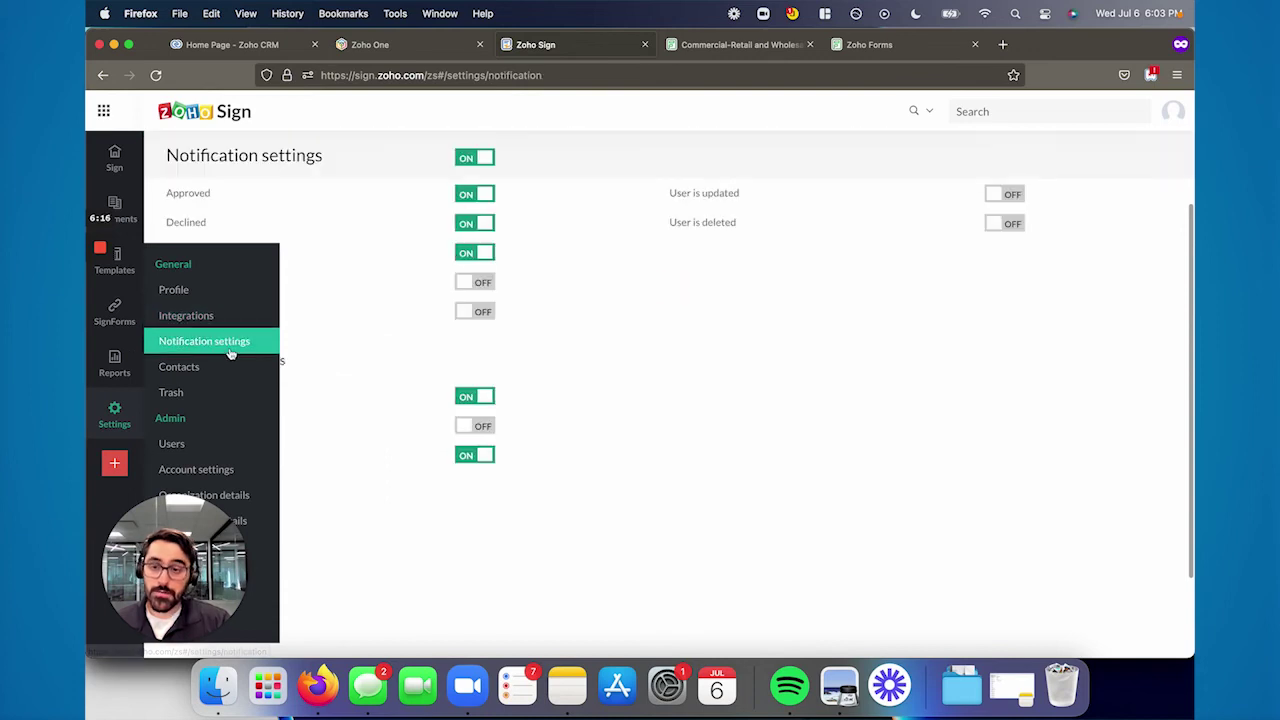
scroll(464, 349, "up", 2)
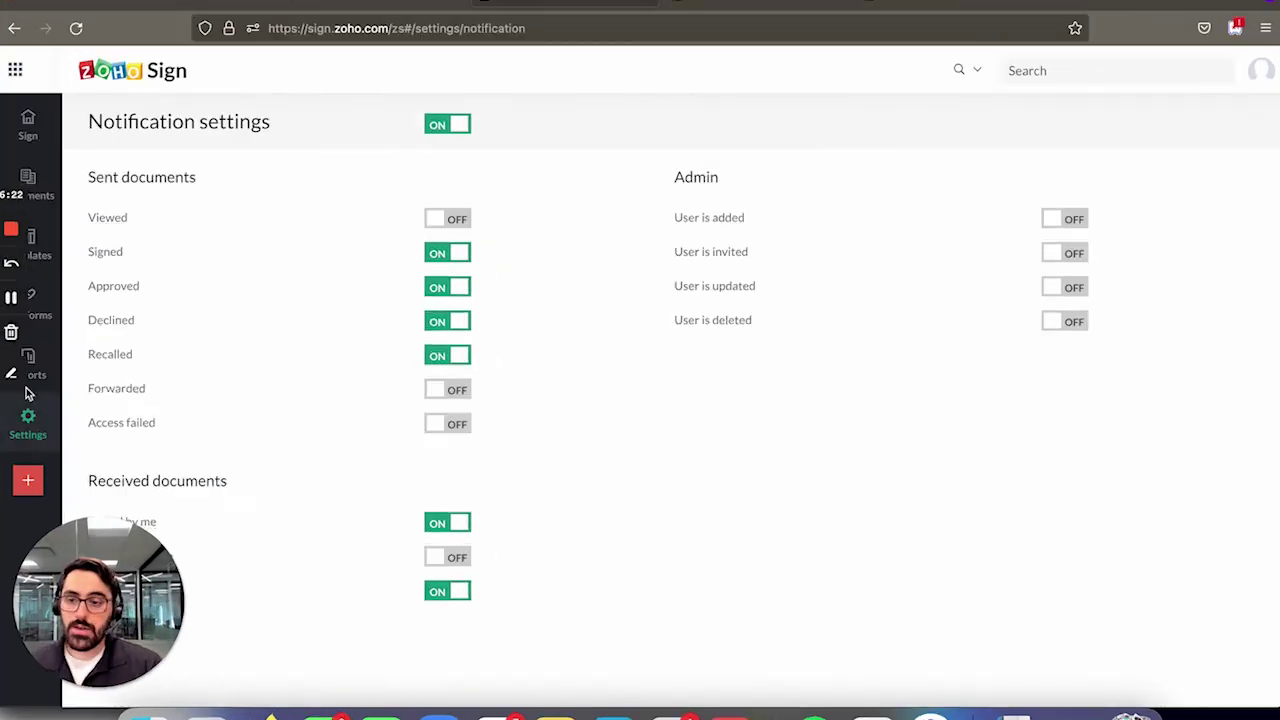
mouse_move(123, 420)
left_click(208, 497)
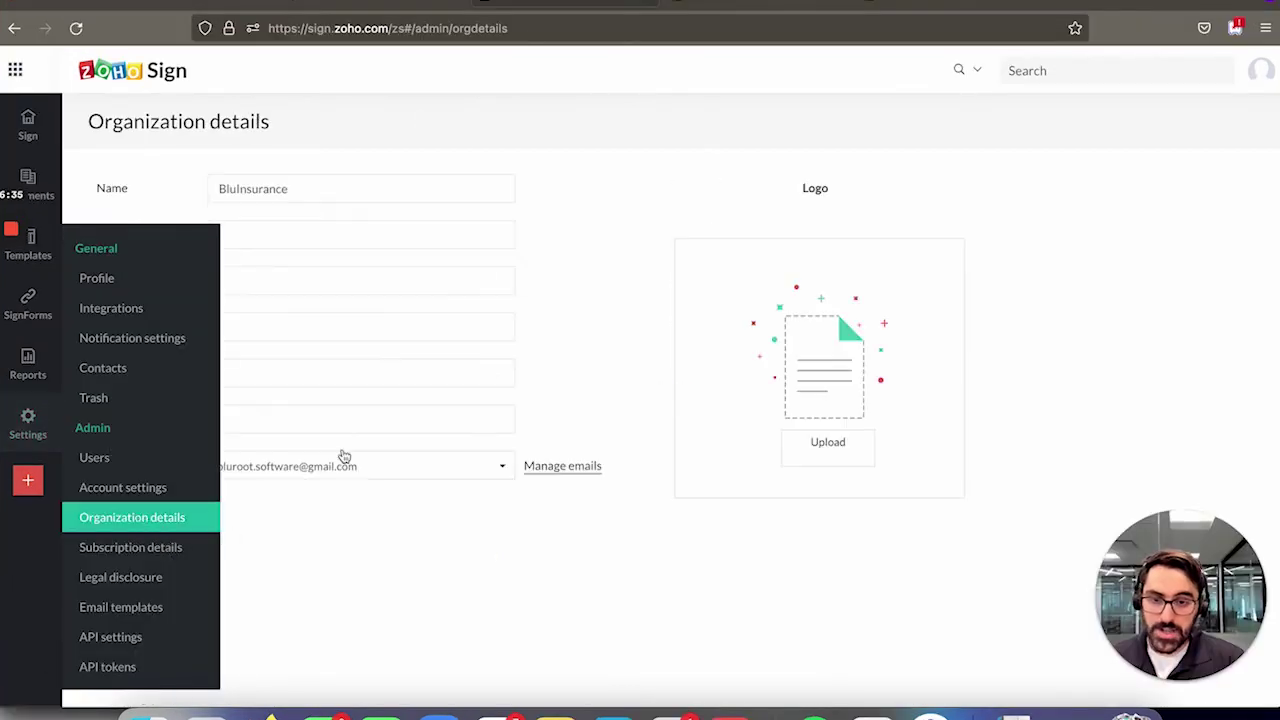
Enable customization of the Zoho Sign email templates
mouse_move(30, 413)
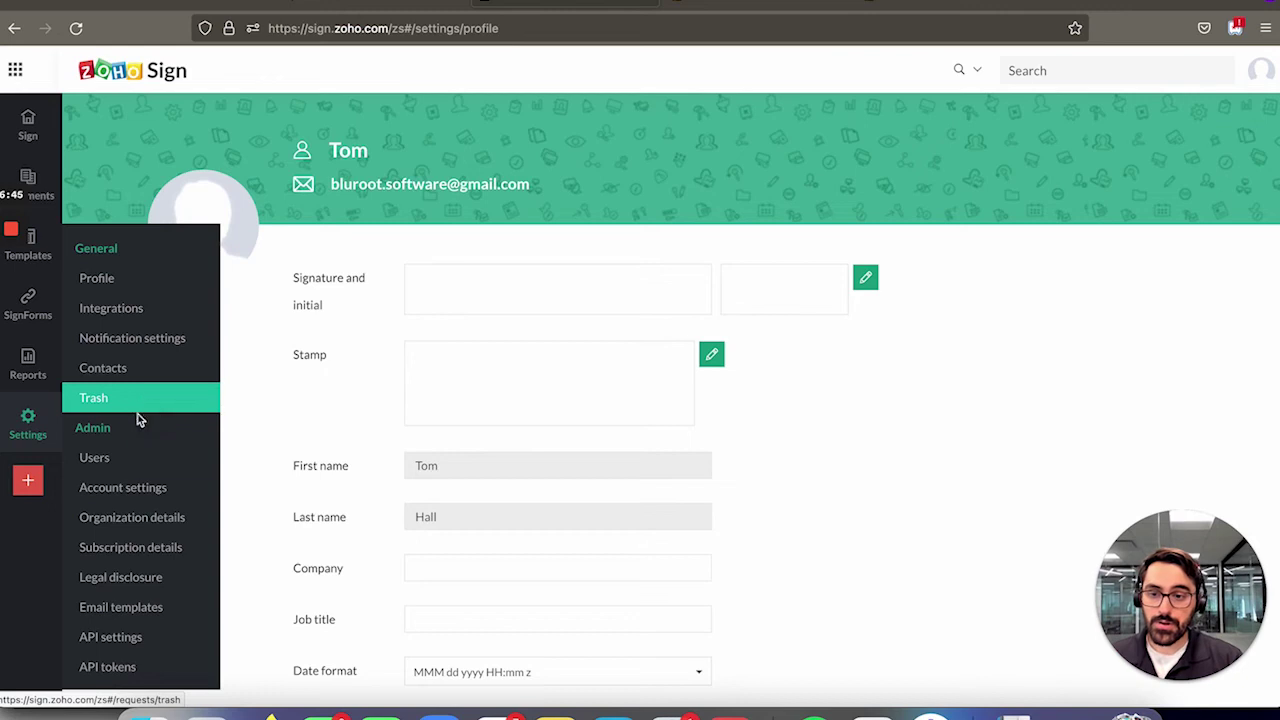
left_click(116, 605)
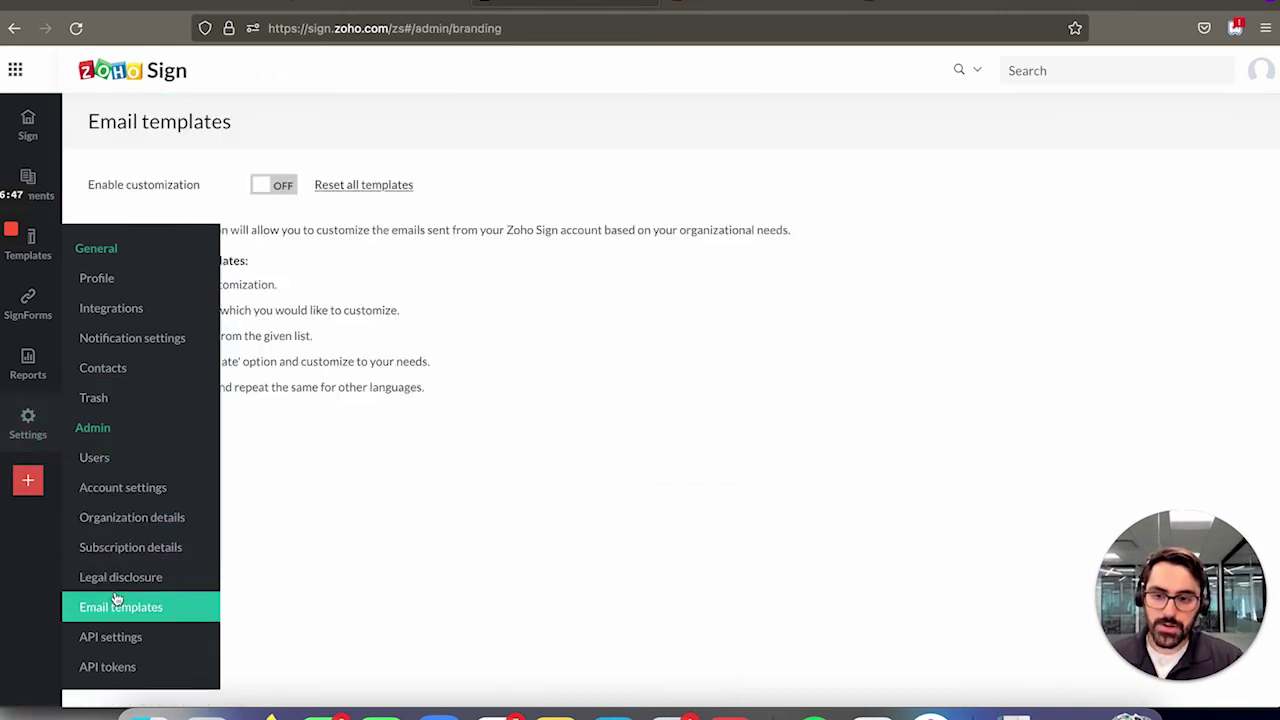
left_click(273, 188)
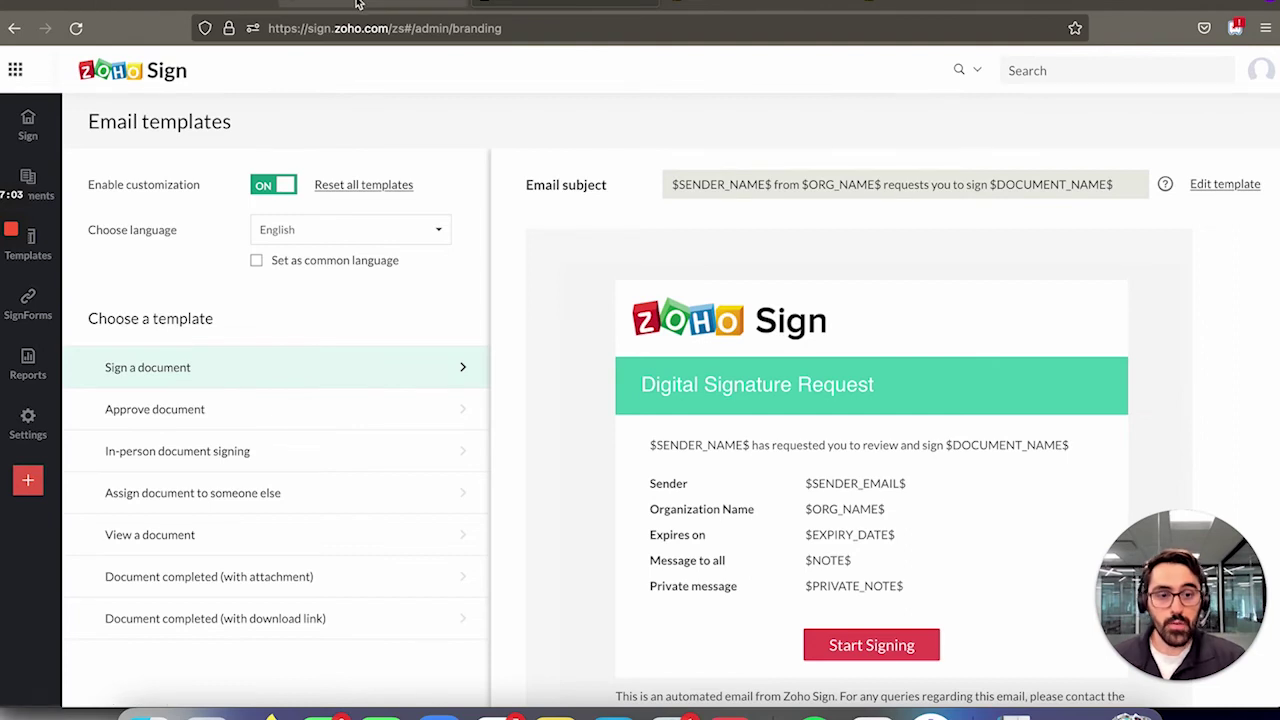
Switch back to the Zoho CRM home page
left_click(145, 10)
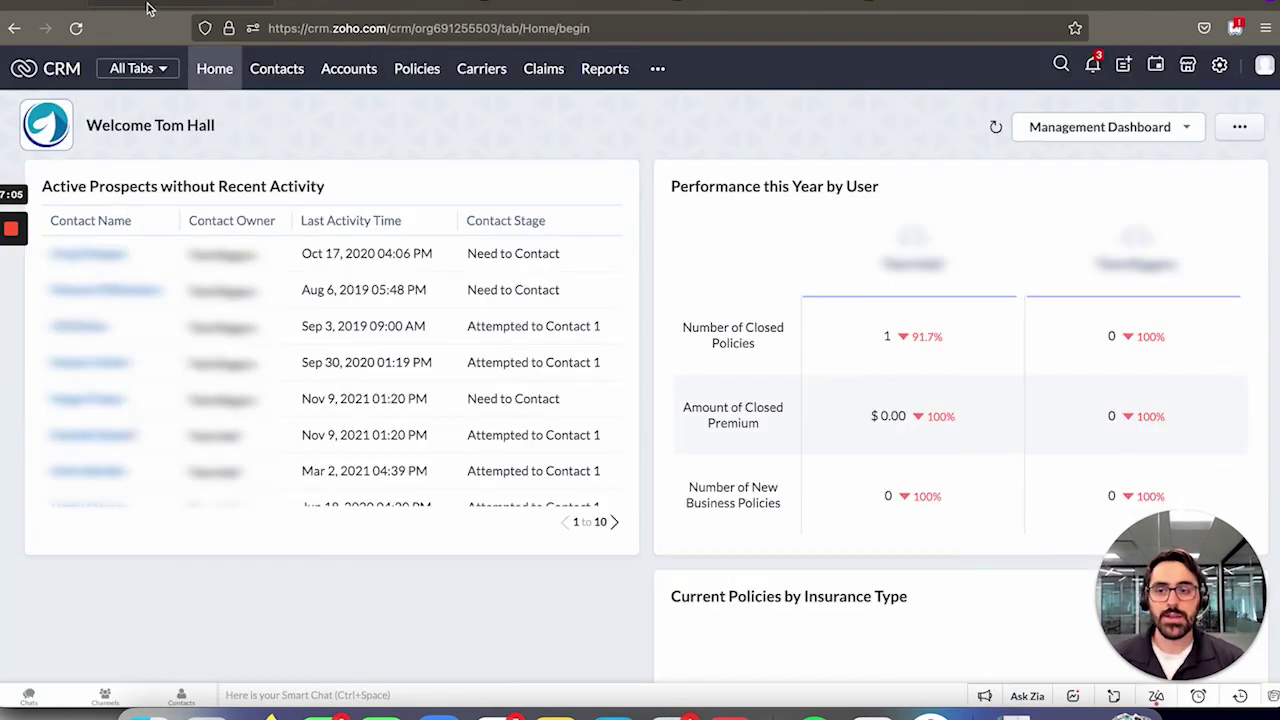